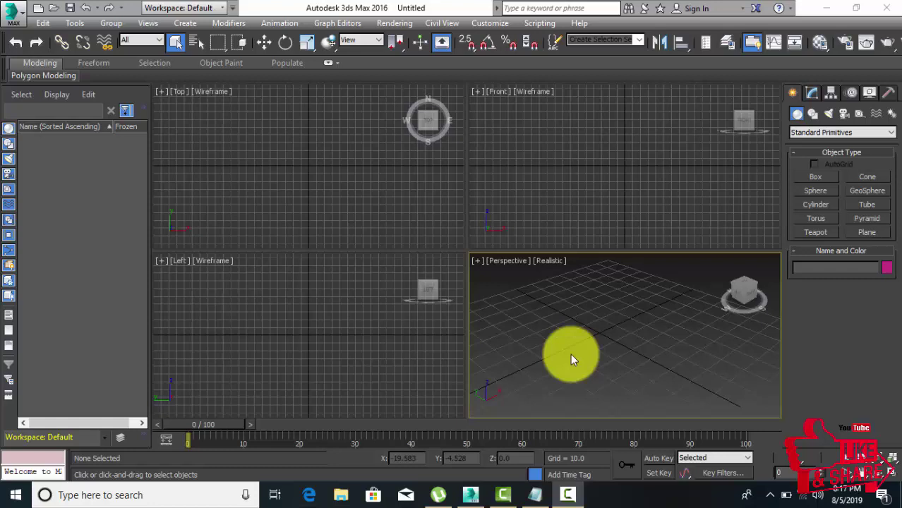
# Import 1234.dwg from the Desktop with the default AutoCAD DWG import options
pyautogui.moveTo(572, 360); pyautogui.dragTo(574, 365, button='middle')
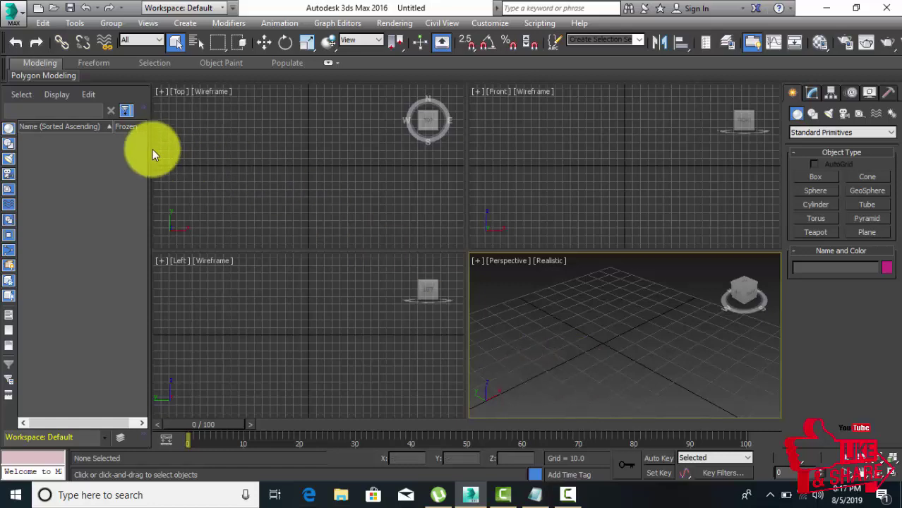
pyautogui.click(20, 22)
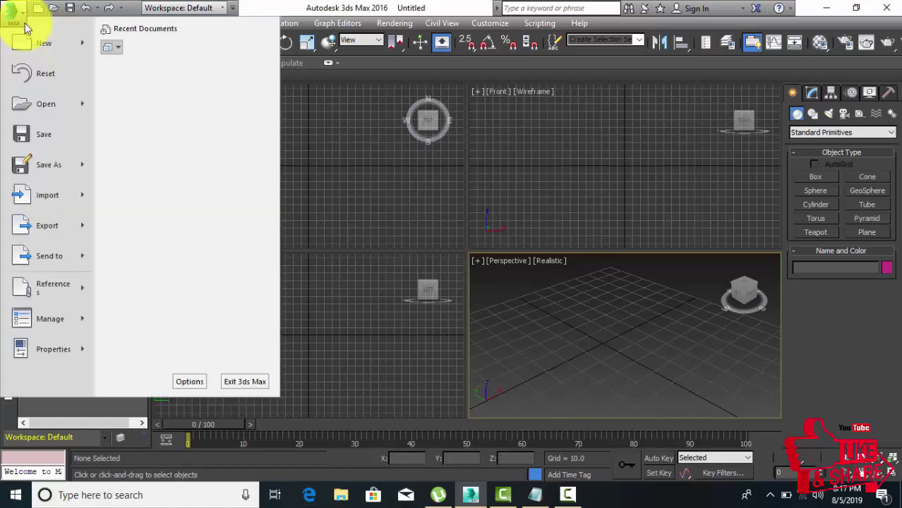
pyautogui.click(30, 199)
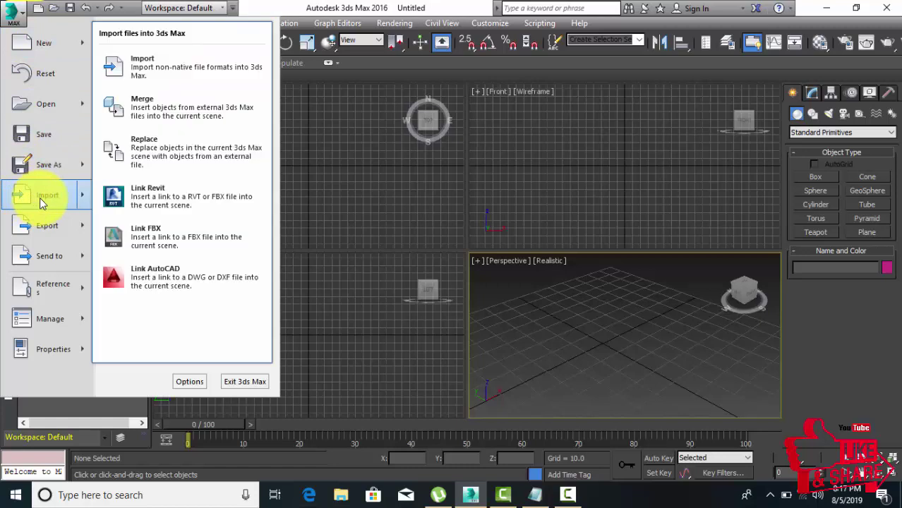
pyautogui.click(160, 75)
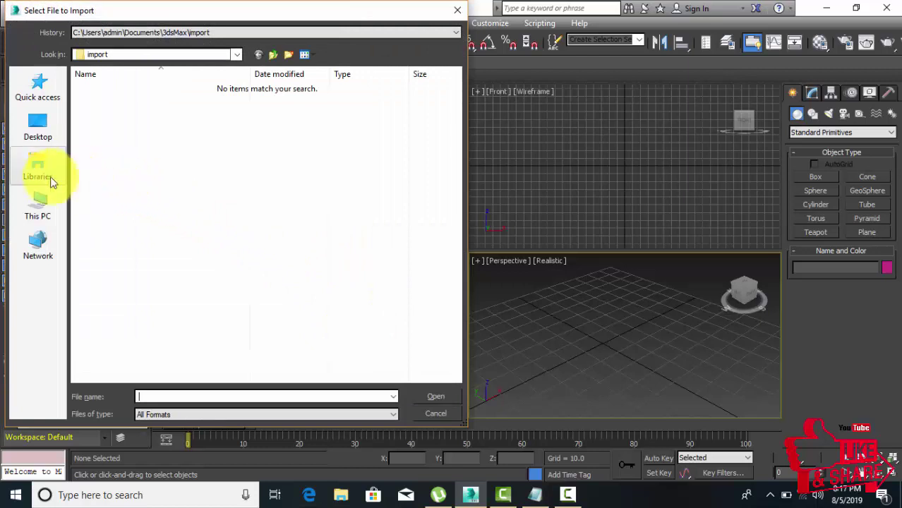
pyautogui.click(37, 137)
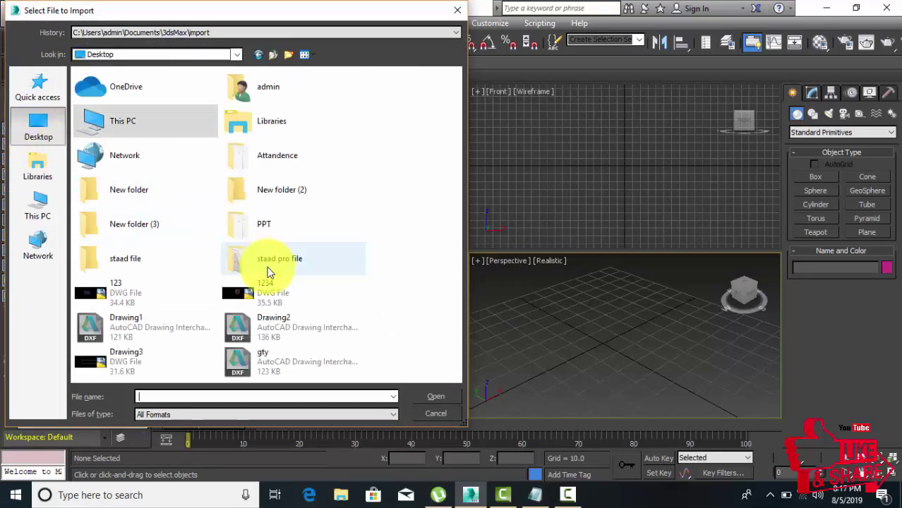
pyautogui.click(284, 300)
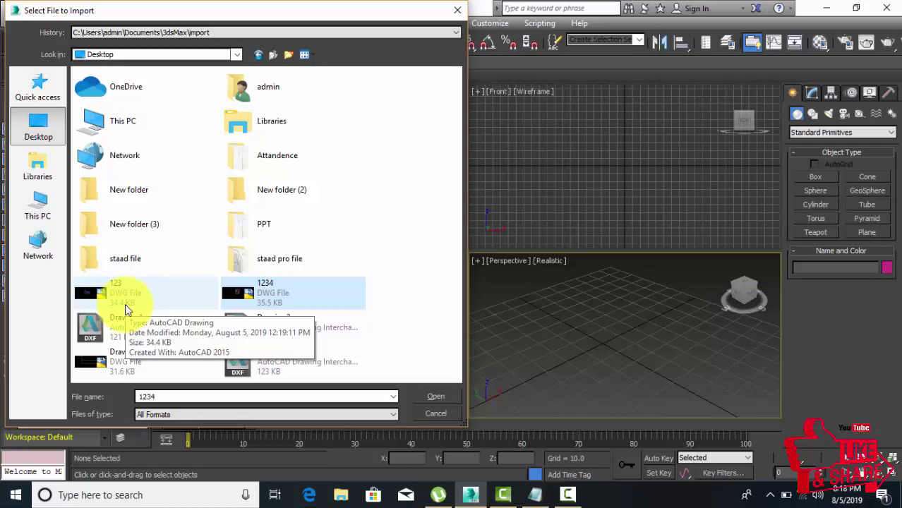
pyautogui.click(431, 396)
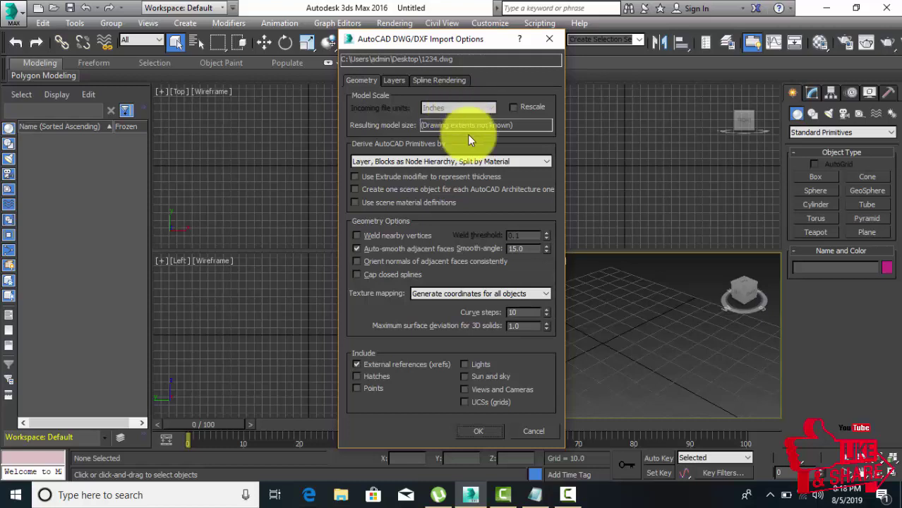
pyautogui.click(474, 430)
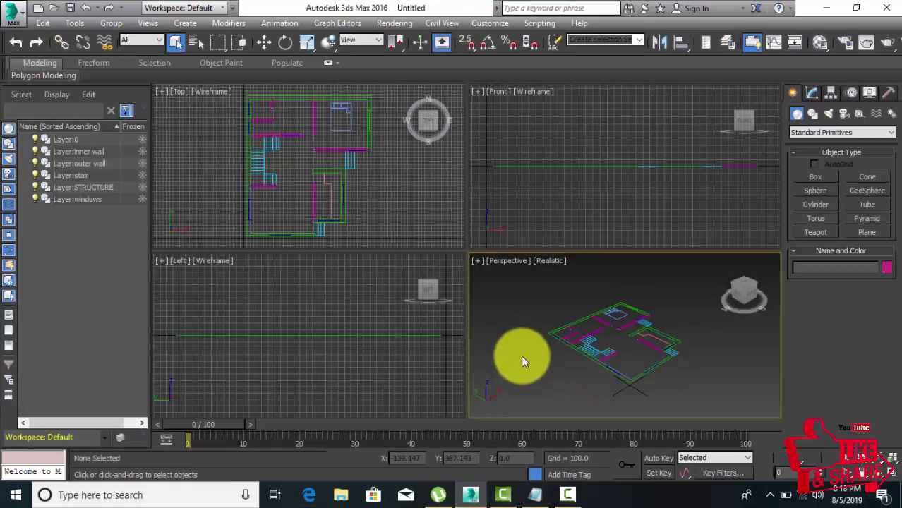
# Window-select all six imported floor-plan shapes and group them as Group001
pyautogui.moveTo(521, 355); pyautogui.dragTo(504, 349, button='middle')
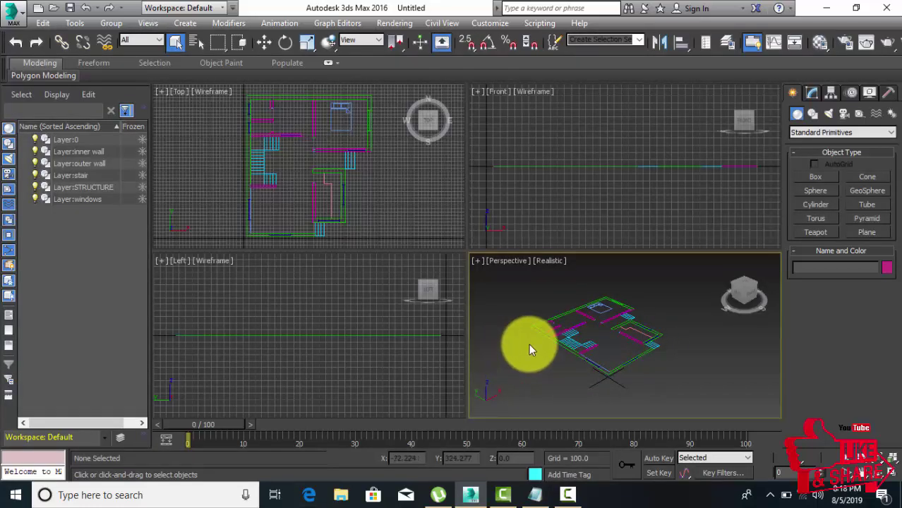
pyautogui.moveTo(677, 281); pyautogui.dragTo(508, 373)
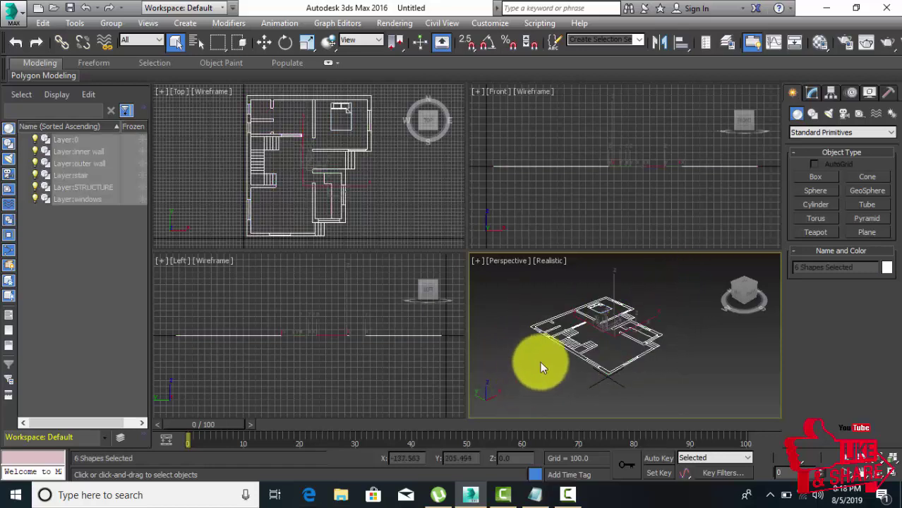
pyautogui.click(109, 23)
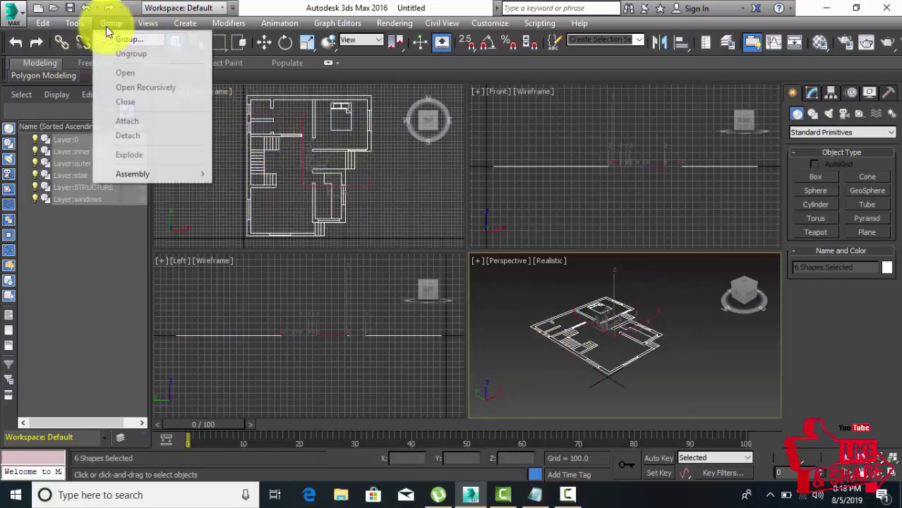
pyautogui.click(123, 43)
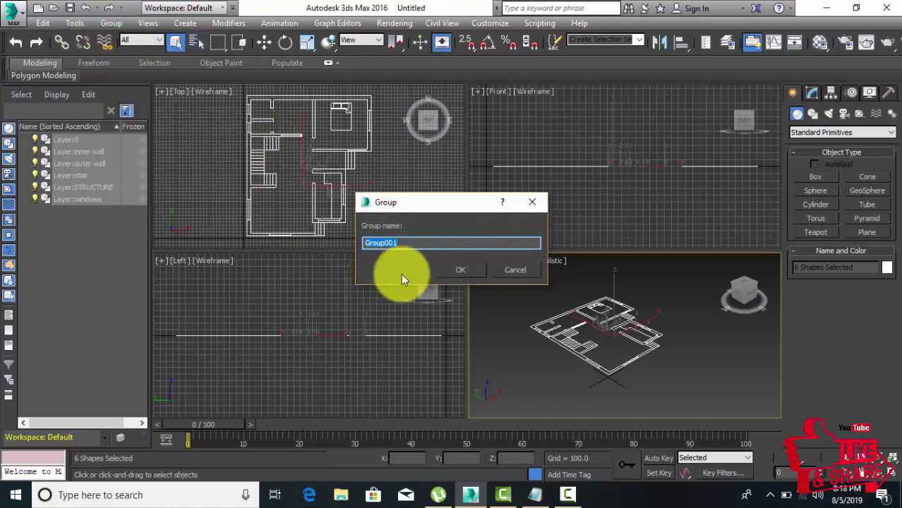
pyautogui.click(457, 269)
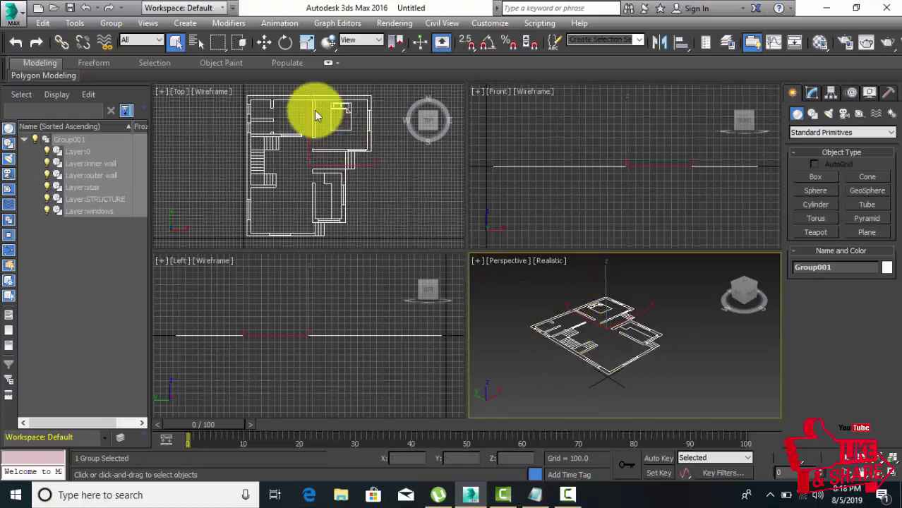
# Move Group001 to X 0 and Y 0, then reselect it
pyautogui.click(263, 43)
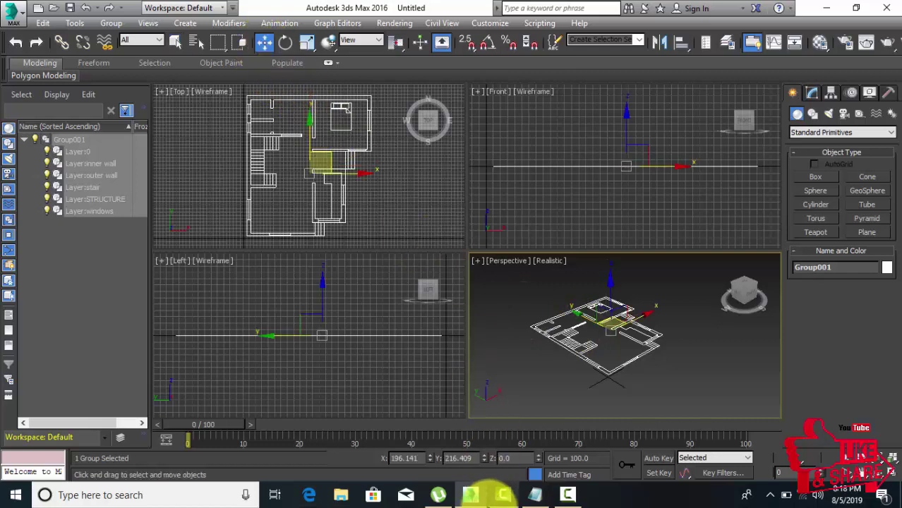
pyautogui.write('0')
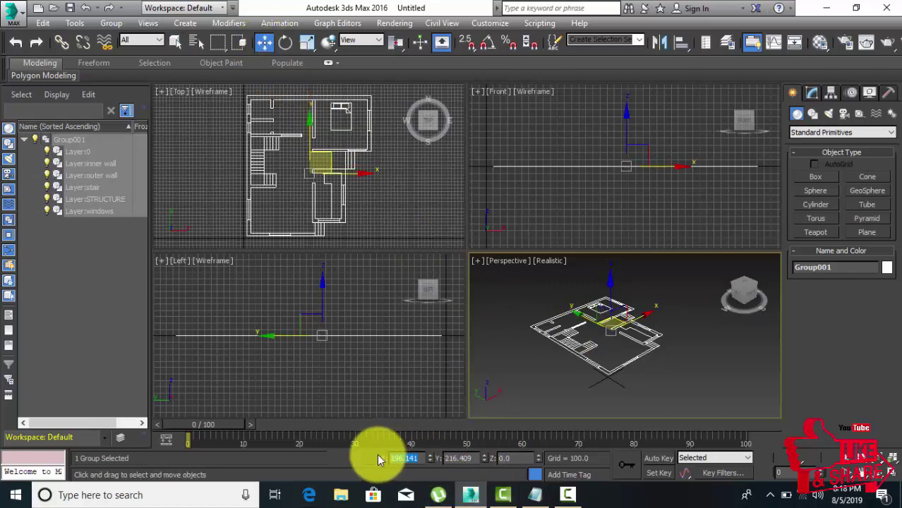
pyautogui.press('Tab')
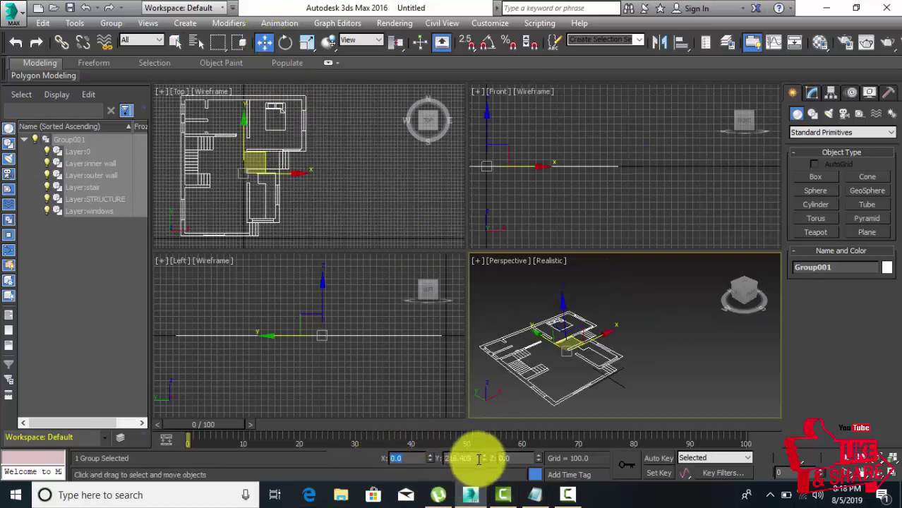
pyautogui.write('0')
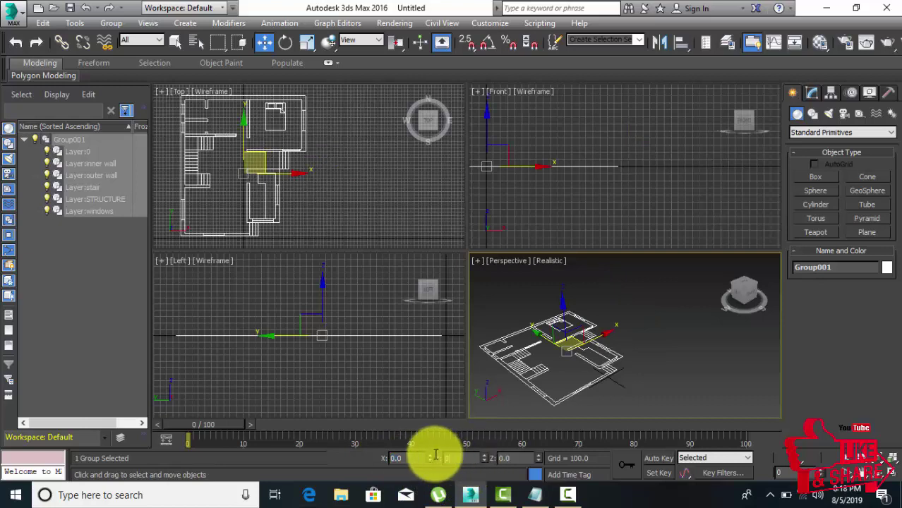
pyautogui.press('Return')
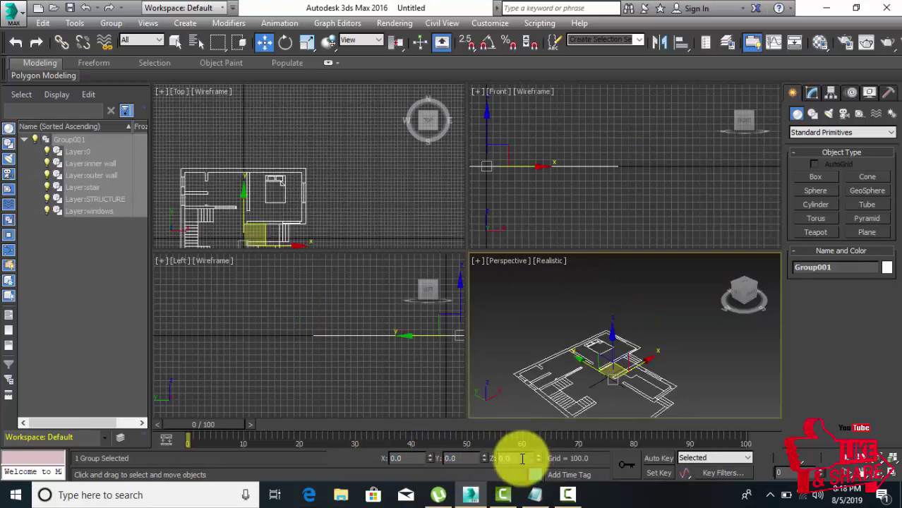
pyautogui.click(617, 400)
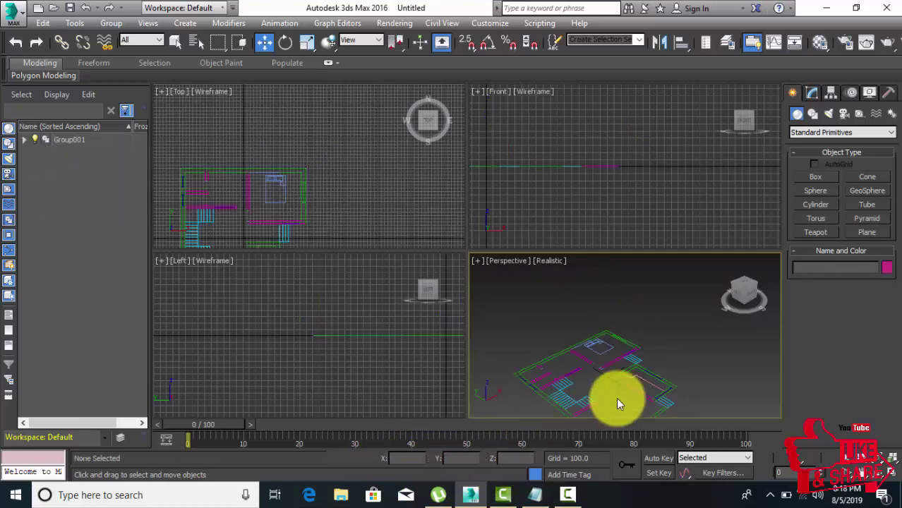
pyautogui.click(562, 403)
pyautogui.click(562, 403)
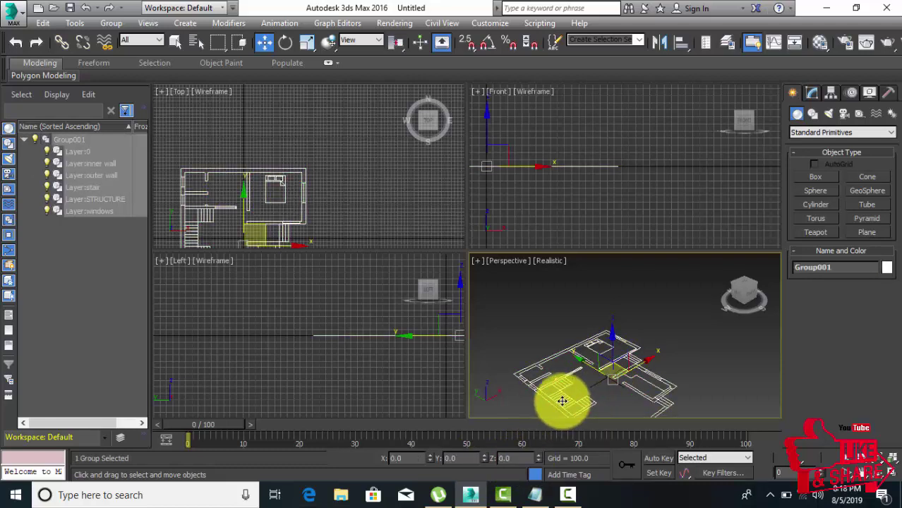
# Tick Freeze in Group001's Object Properties so the plan turns grey
pyautogui.rightClick(644, 294)
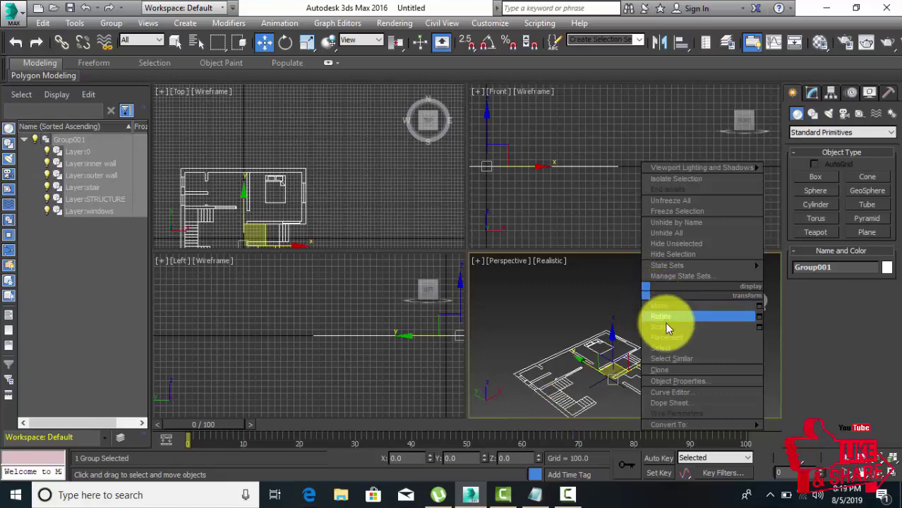
pyautogui.click(684, 382)
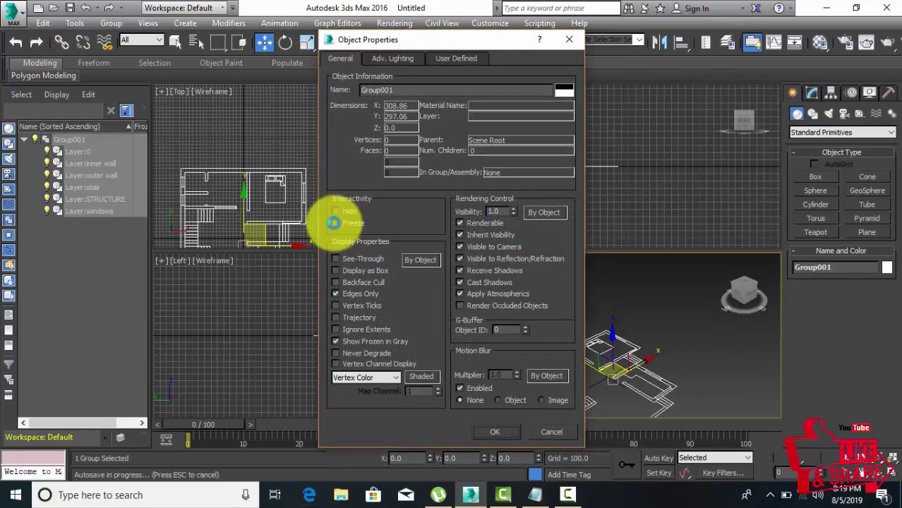
pyautogui.click(334, 222)
pyautogui.click(494, 432)
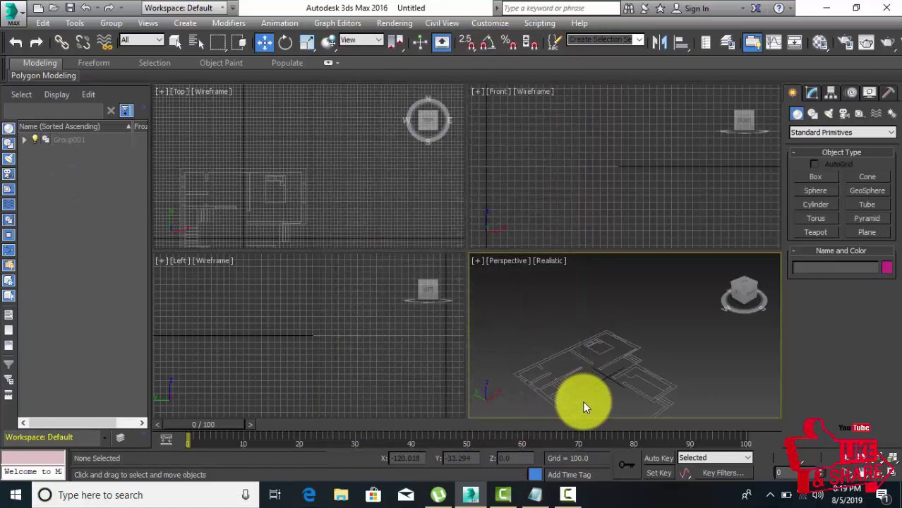
pyautogui.keyDown('alt'); pyautogui.moveTo(554, 389); pyautogui.dragTo(558, 370, button='middle'); pyautogui.keyUp('alt')
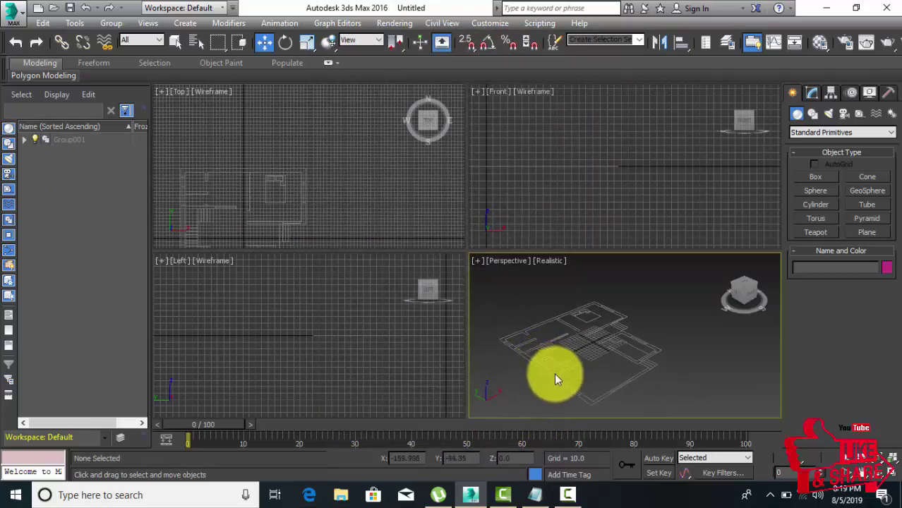
pyautogui.moveTo(664, 338); pyautogui.dragTo(565, 405)
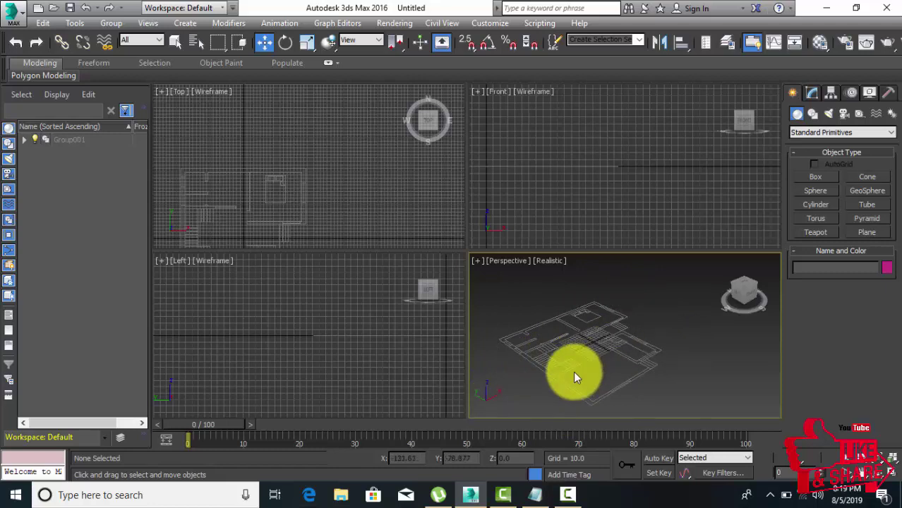
# Import 123.dwg with default options and select the green outer wall elevation
pyautogui.click(16, 14)
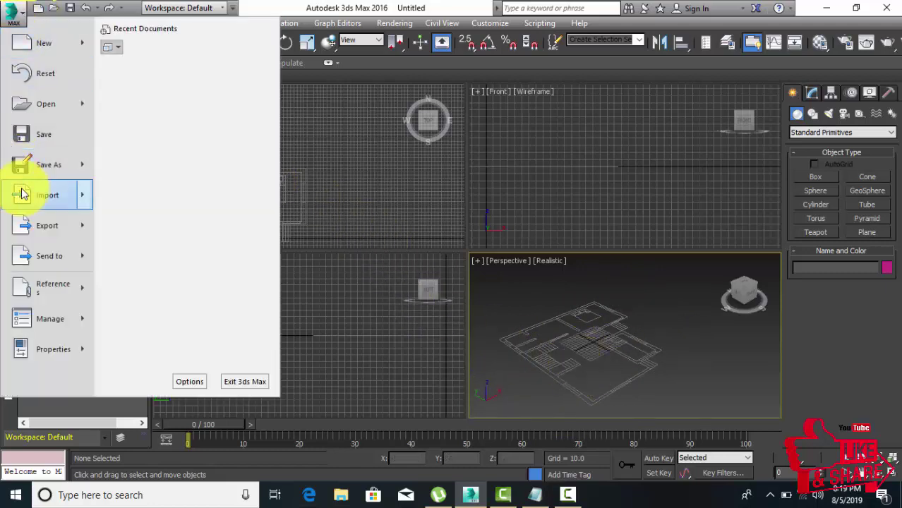
pyautogui.moveTo(47, 195)
pyautogui.click(145, 64)
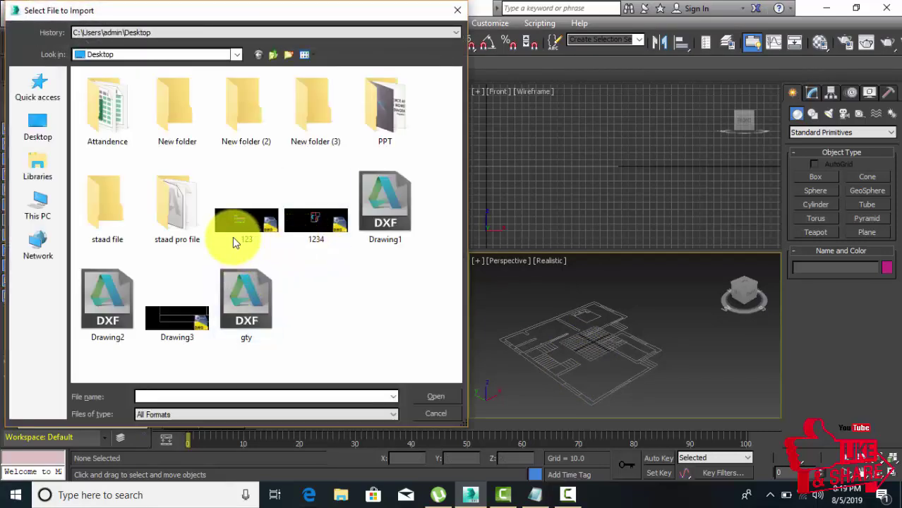
pyautogui.click(237, 229)
pyautogui.click(438, 398)
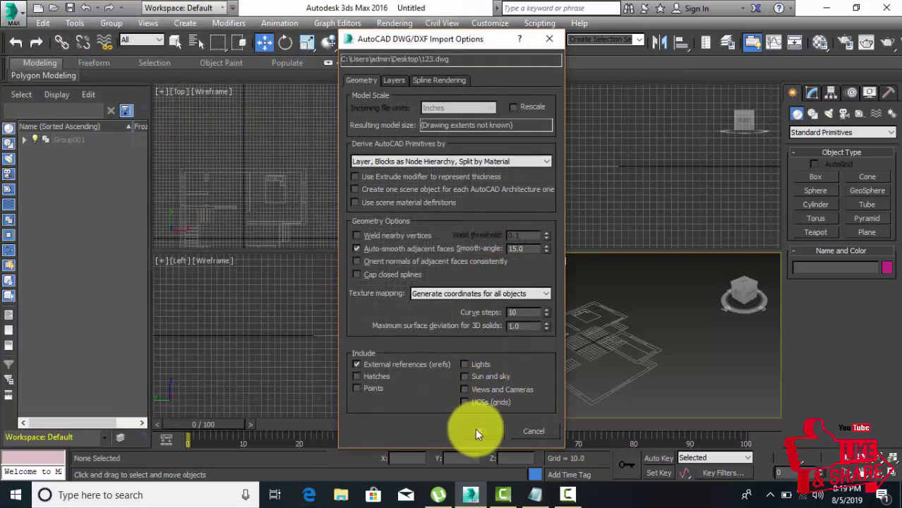
pyautogui.click(474, 431)
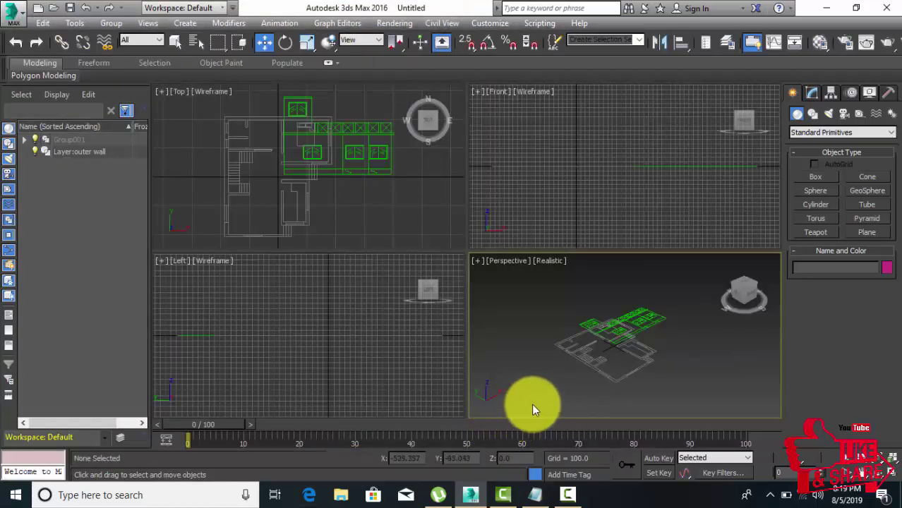
pyautogui.click(645, 325)
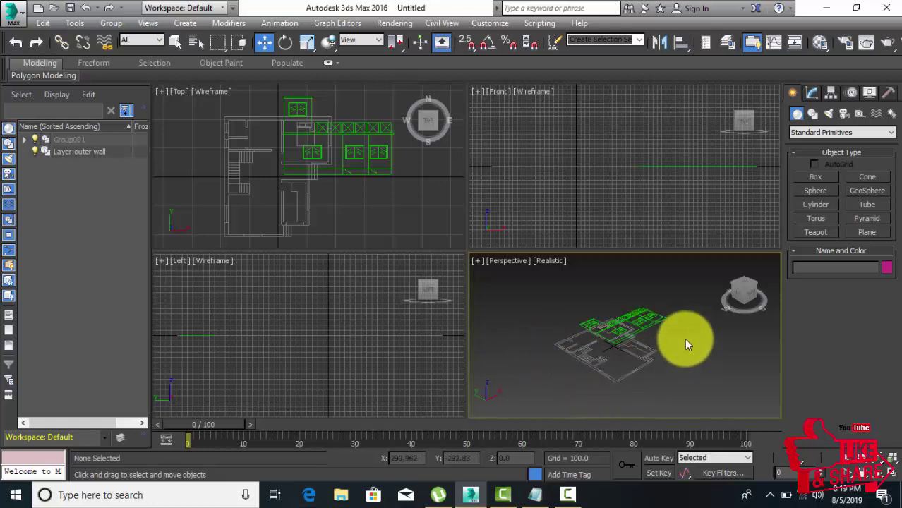
# Set the angle snap to 90° and switch angle snapping on
pyautogui.click(646, 324)
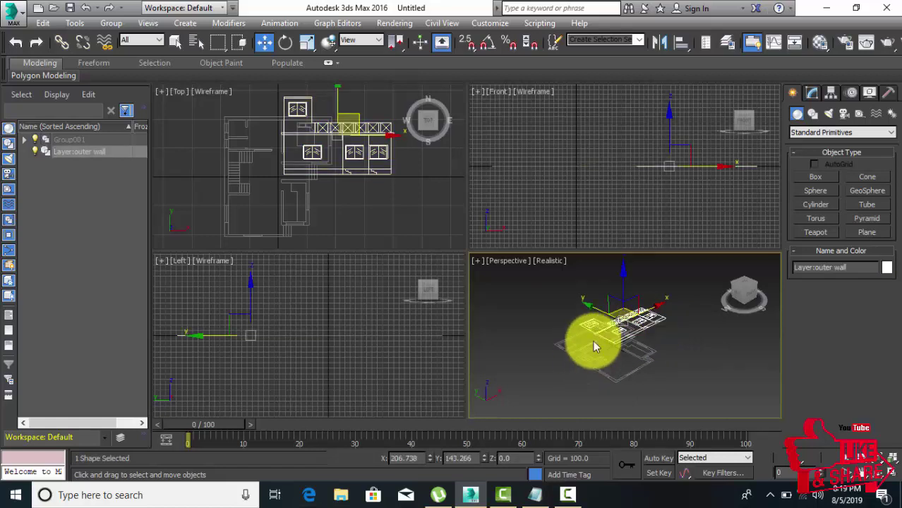
pyautogui.rightClick(488, 44)
pyautogui.press('Tab')
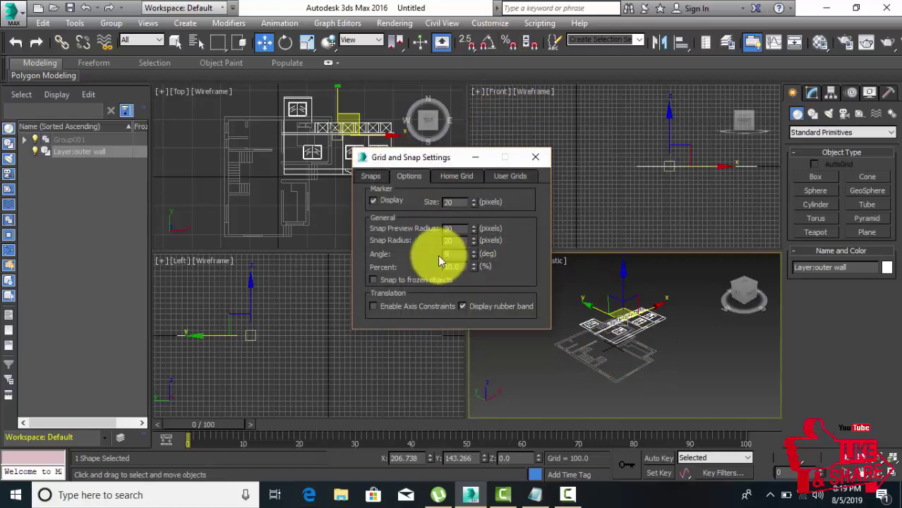
pyautogui.write('90')
pyautogui.press('Return')
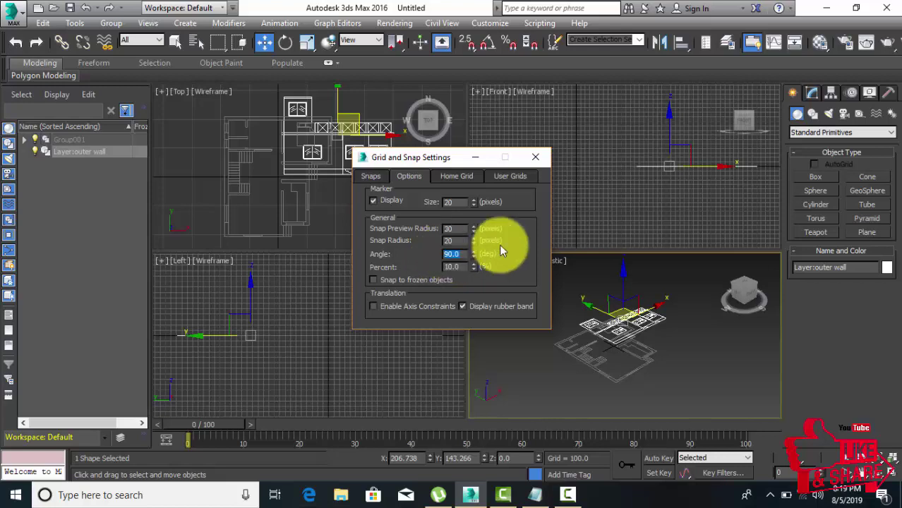
pyautogui.click(536, 158)
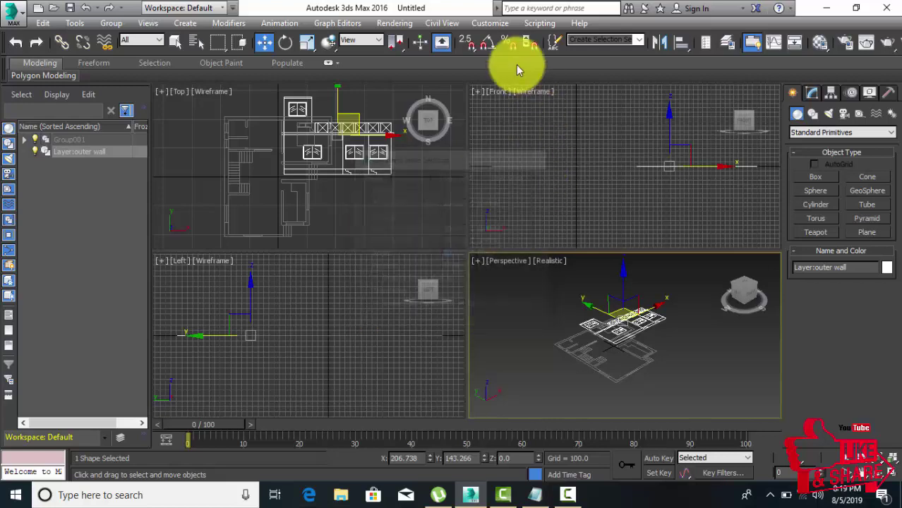
pyautogui.click(487, 44)
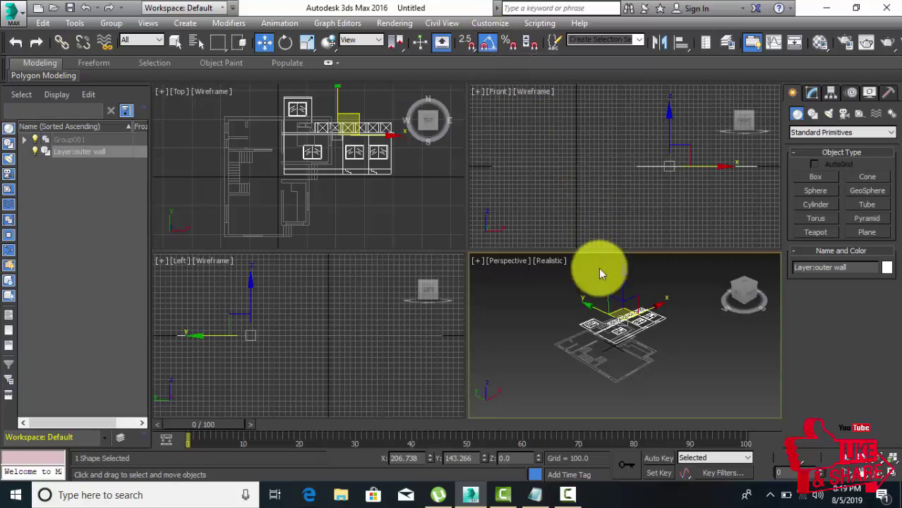
pyautogui.click(285, 43)
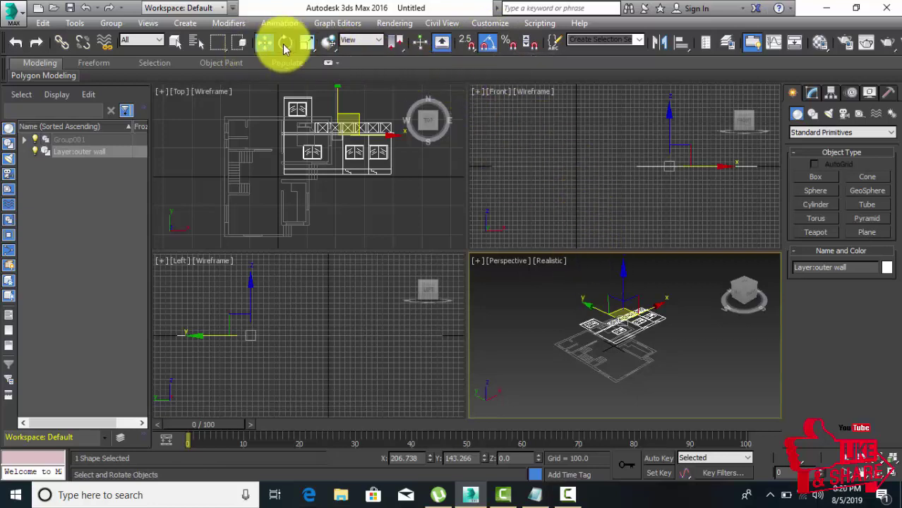
pyautogui.moveTo(640, 302)
pyautogui.mouseDown()
pyautogui.moveTo(653, 308)
pyautogui.moveTo(647, 254)
pyautogui.mouseUp()
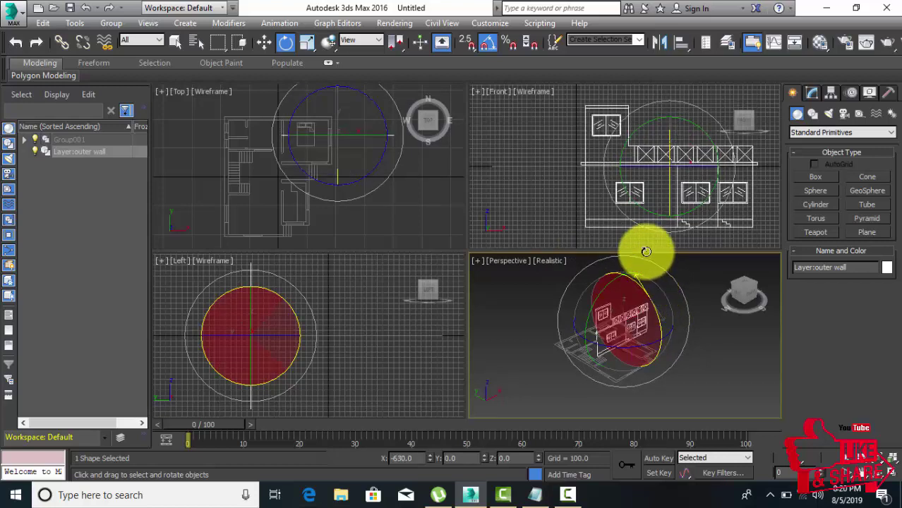
pyautogui.moveTo(646, 251); pyautogui.dragTo(644, 252)
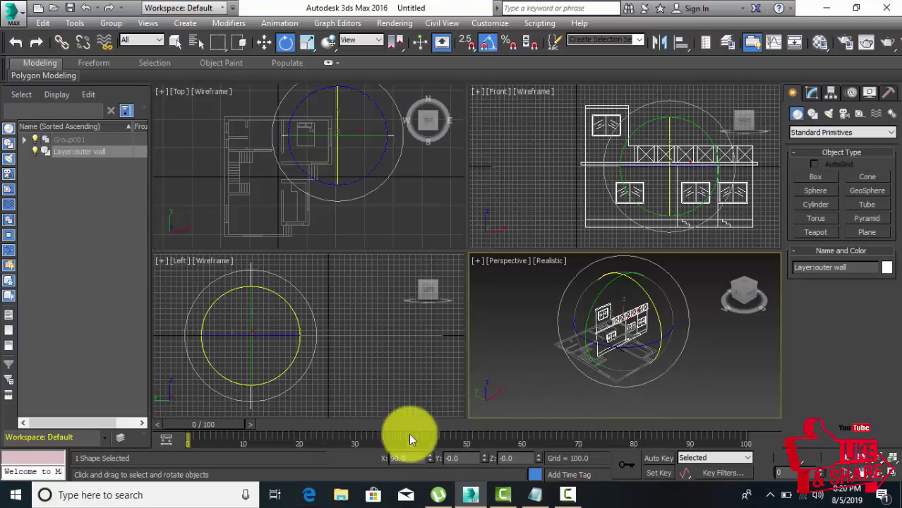
pyautogui.doubleClick(420, 460)
pyautogui.write('0')
pyautogui.press('Return')
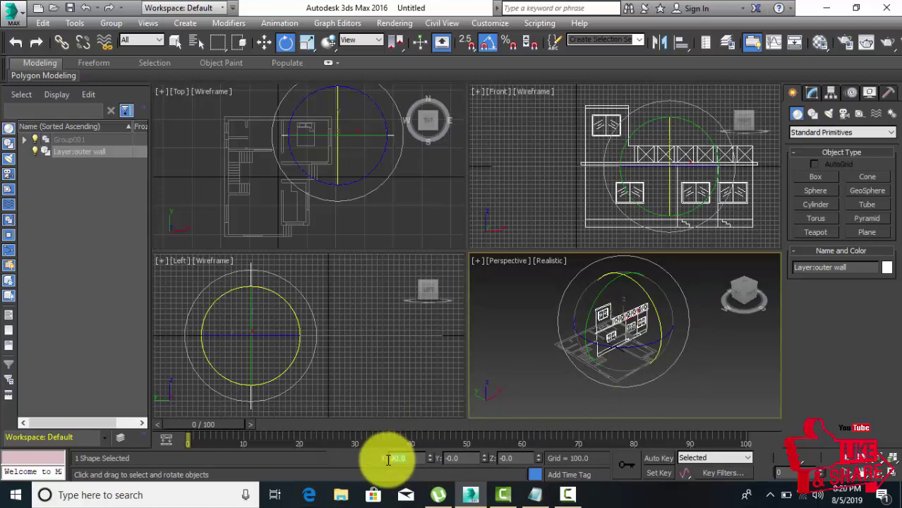
pyautogui.press('Tab')
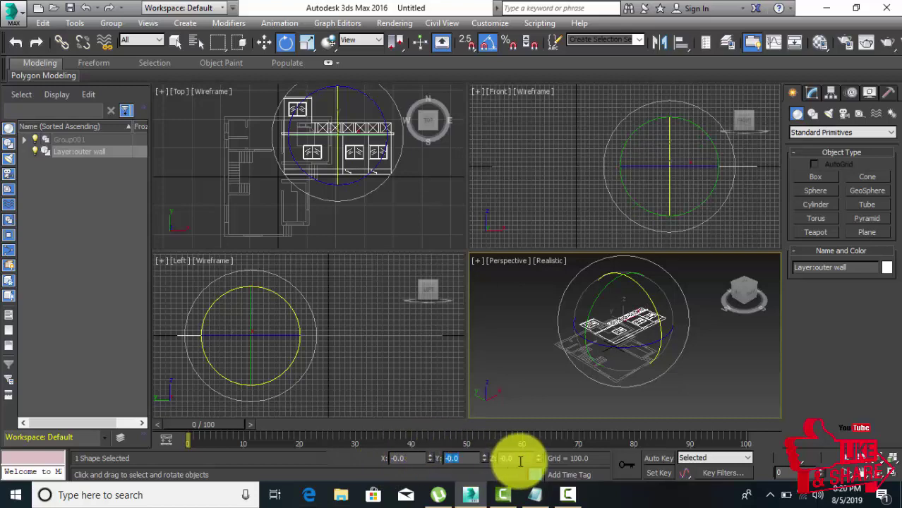
pyautogui.press('Tab')
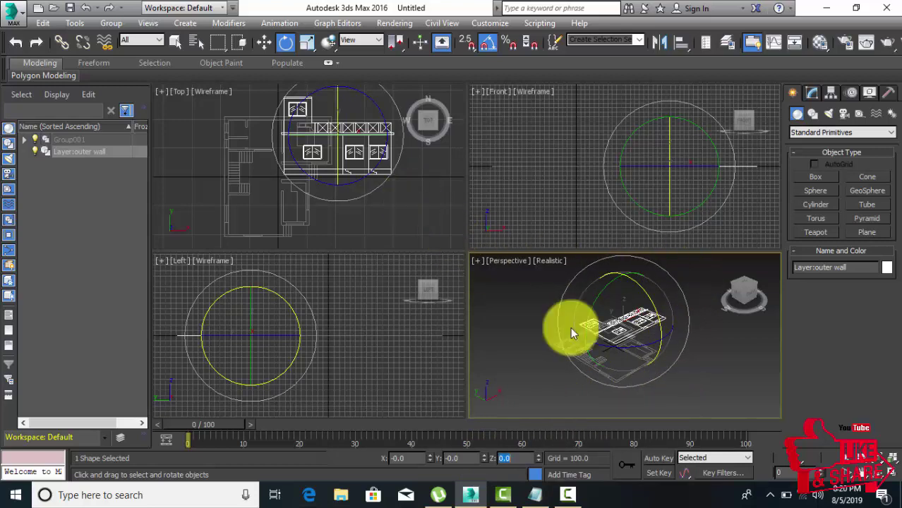
# Rotate the outer wall elevation 90° about X to stand it upright, then reselect it
pyautogui.moveTo(650, 300); pyautogui.dragTo(655, 303)
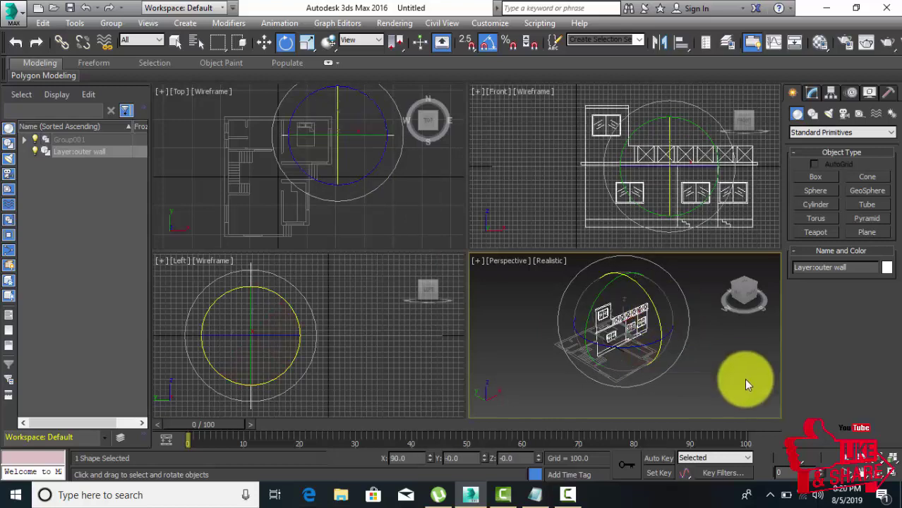
pyautogui.click(739, 376)
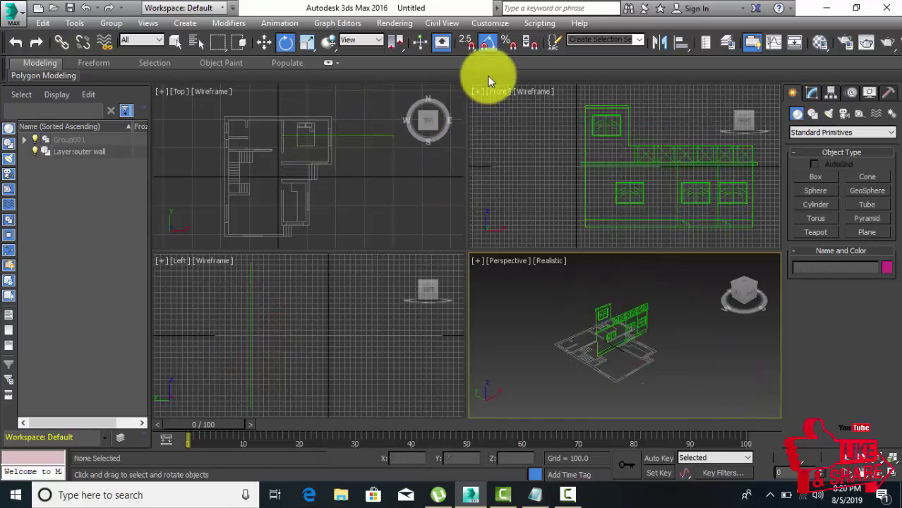
pyautogui.rightClick(489, 42)
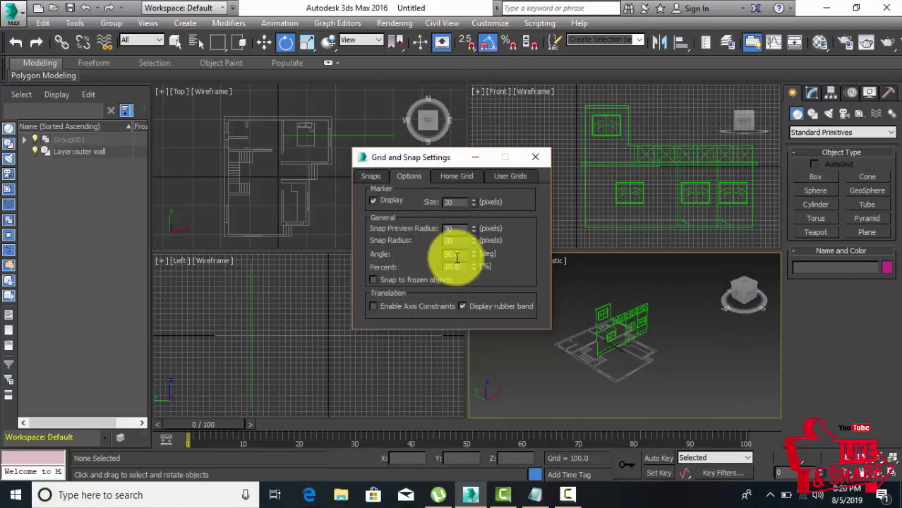
pyautogui.click(534, 157)
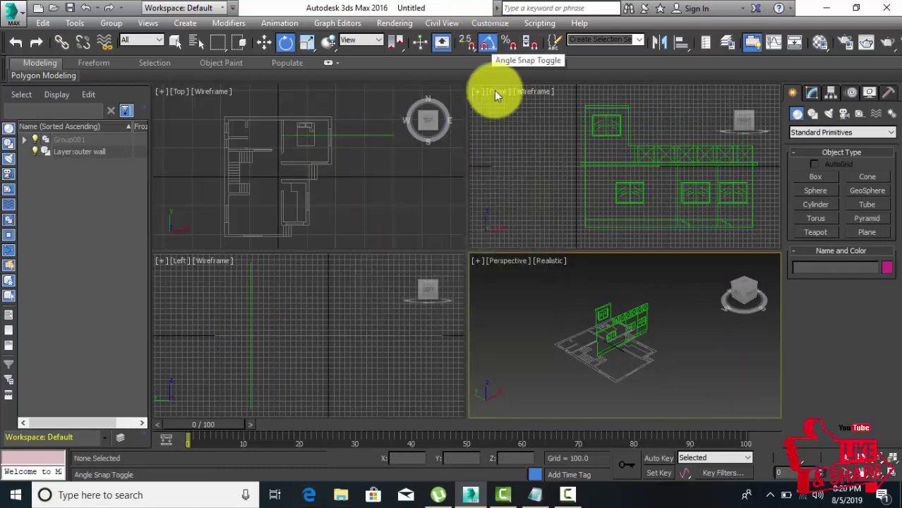
pyautogui.click(624, 326)
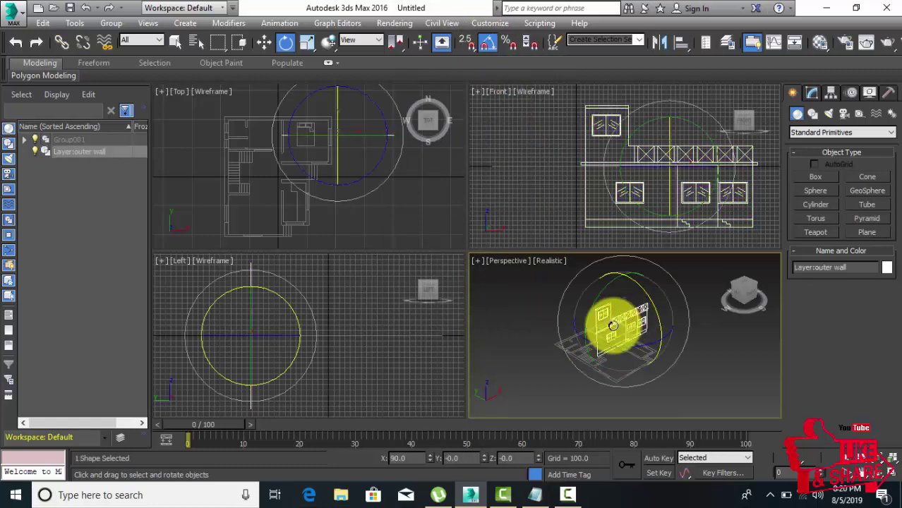
# In the Top view, move the elevation onto the floor plan's front wall line with the grid hidden
pyautogui.click(264, 43)
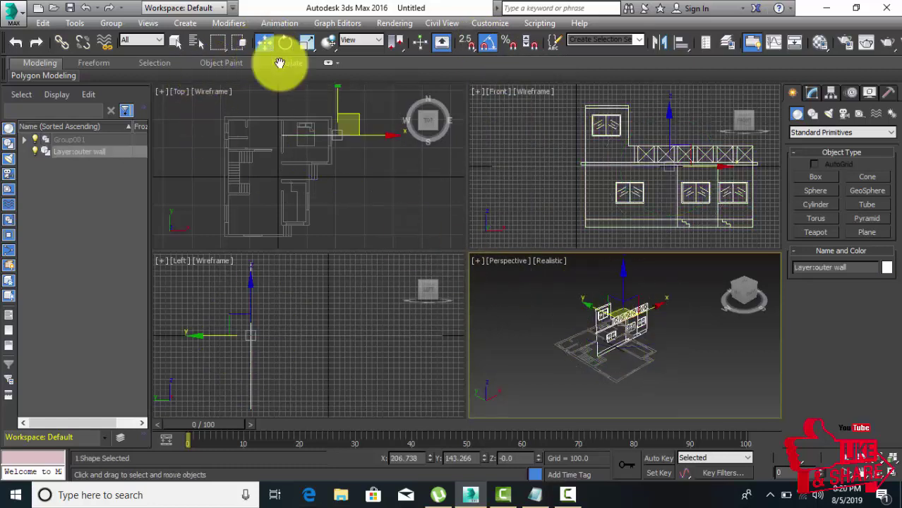
pyautogui.scroll(3, 612, 385)
pyautogui.scroll(3, 619, 389)
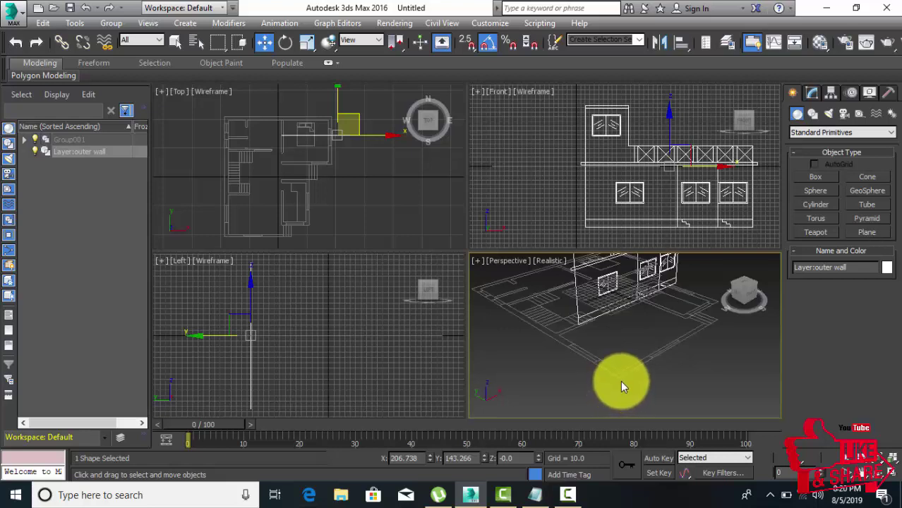
pyautogui.moveTo(622, 384); pyautogui.dragTo(607, 389, button='middle')
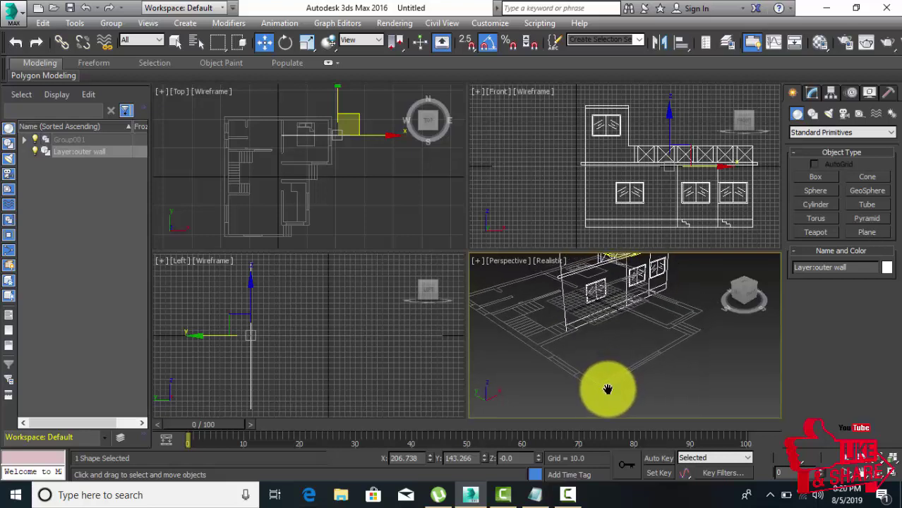
pyautogui.scroll(-2, 285, 167)
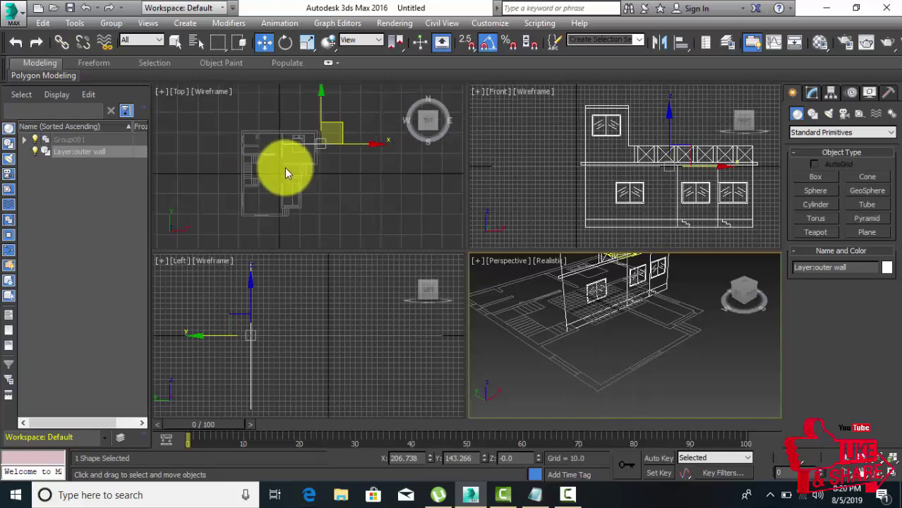
pyautogui.moveTo(320, 143)
pyautogui.mouseDown()
pyautogui.moveTo(314, 184)
pyautogui.moveTo(280, 216)
pyautogui.mouseUp()
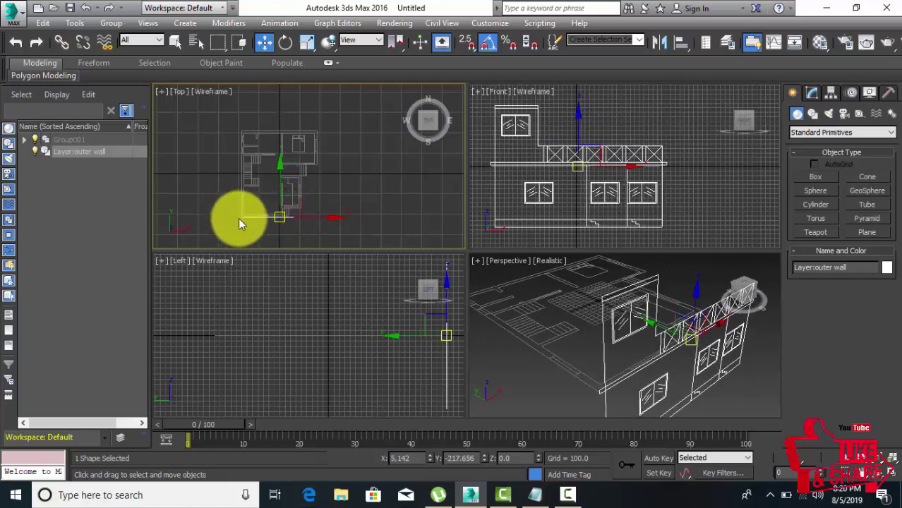
pyautogui.scroll(3, 240, 216)
pyautogui.scroll(2, 240, 223)
pyautogui.scroll(2, 240, 223)
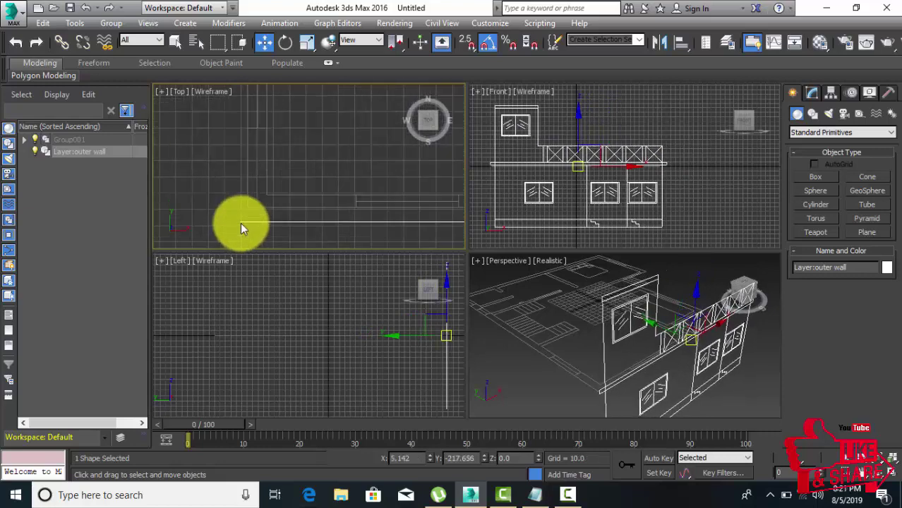
pyautogui.press('g')
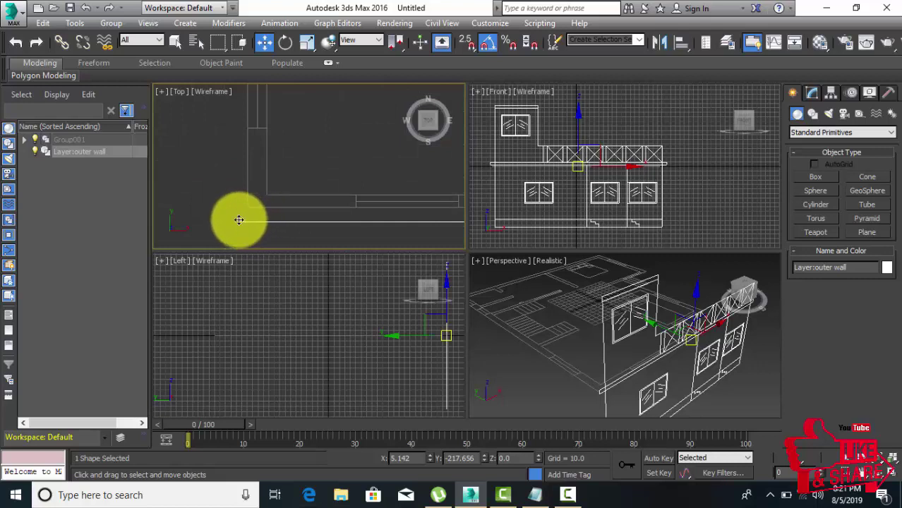
pyautogui.moveTo(240, 221); pyautogui.dragTo(249, 207)
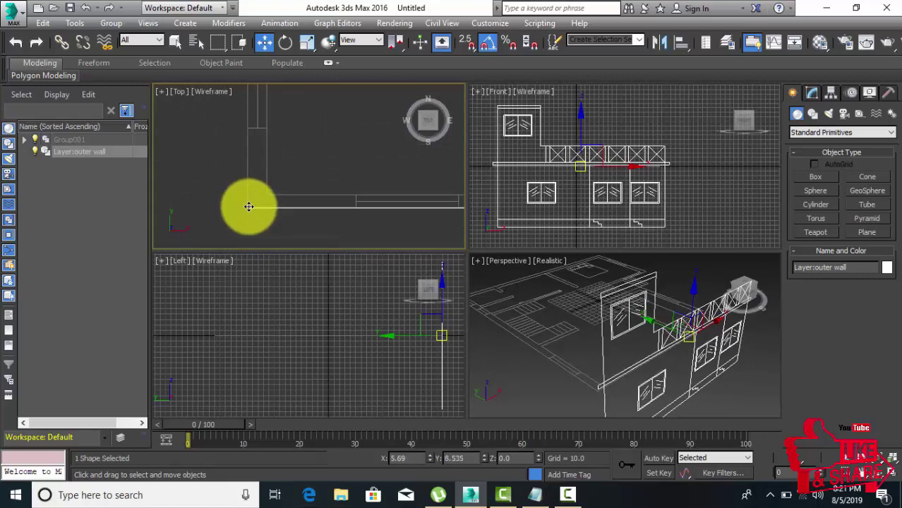
pyautogui.scroll(-2, 250, 207)
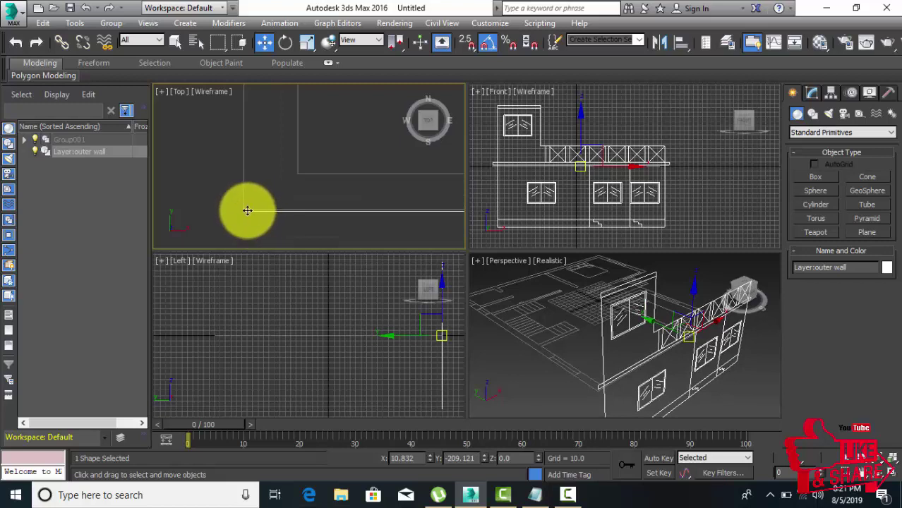
pyautogui.moveTo(247, 210); pyautogui.dragTo(241, 207)
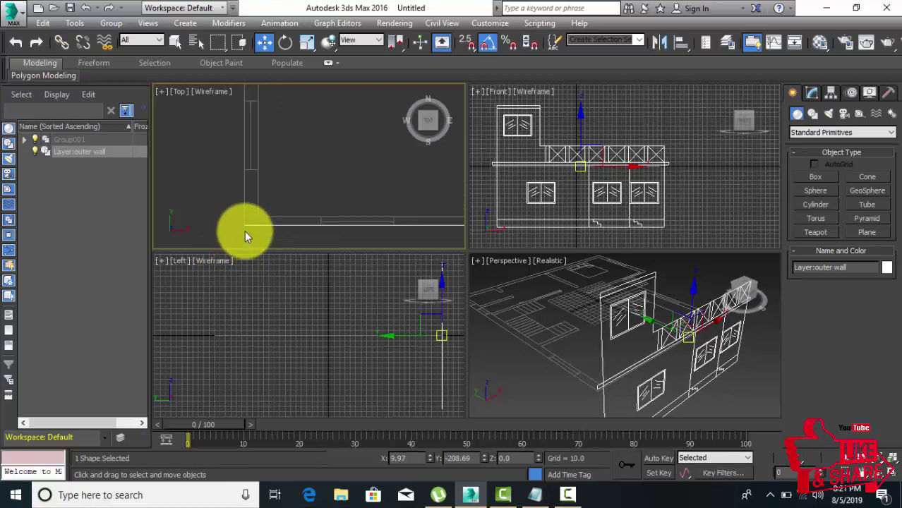
pyautogui.press('z')
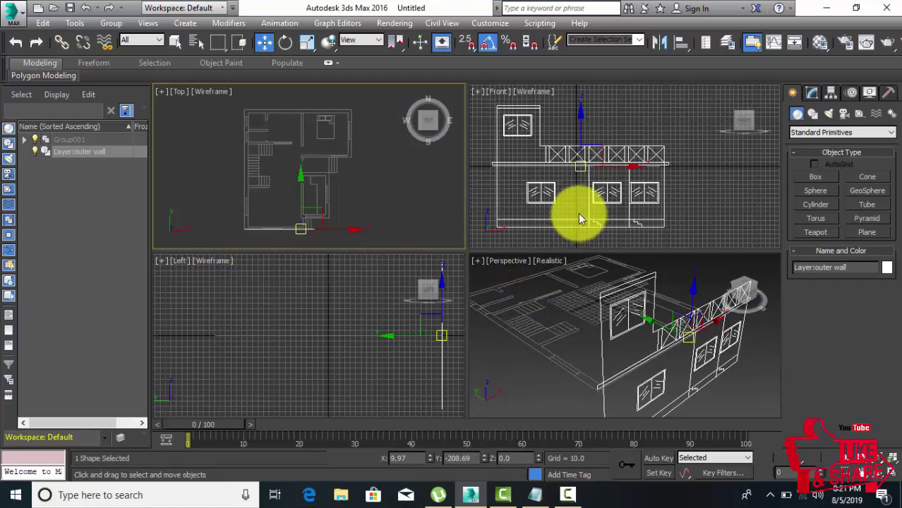
# In the Front view, lift the elevation and nudge it into alignment, then reselect it
pyautogui.scroll(-2, 578, 213)
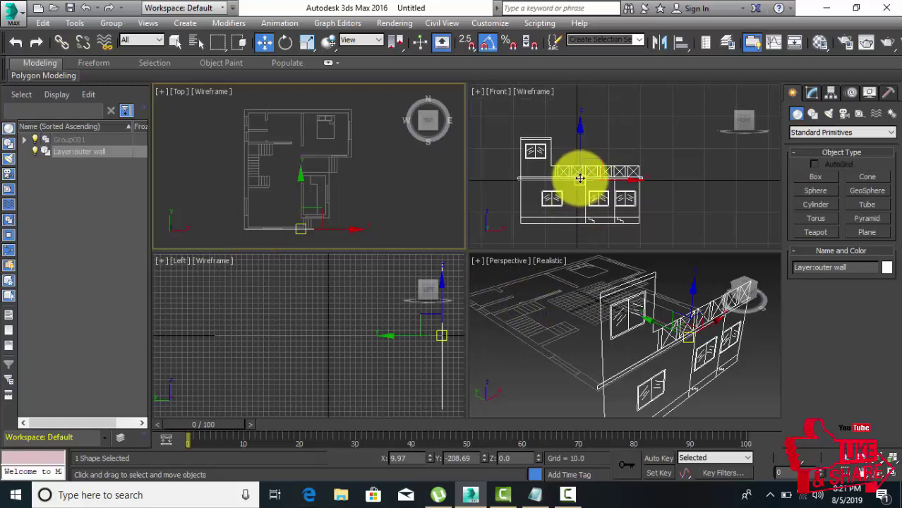
pyautogui.moveTo(580, 179); pyautogui.dragTo(577, 135)
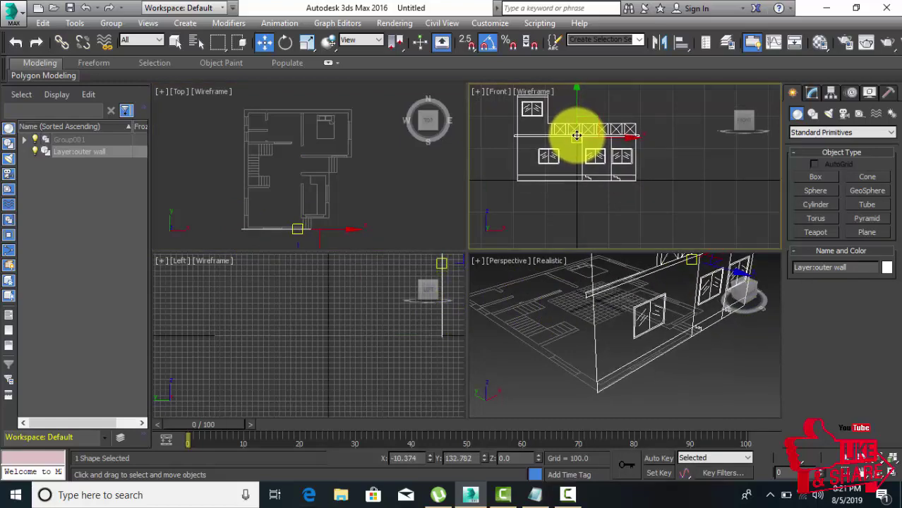
pyautogui.scroll(3, 521, 181)
pyautogui.scroll(3, 521, 181)
pyautogui.scroll(4, 516, 189)
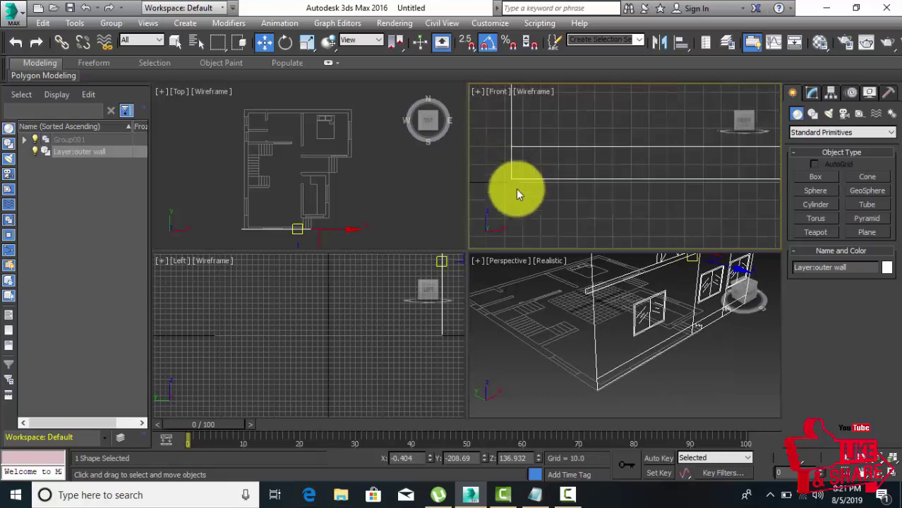
pyautogui.press('g')
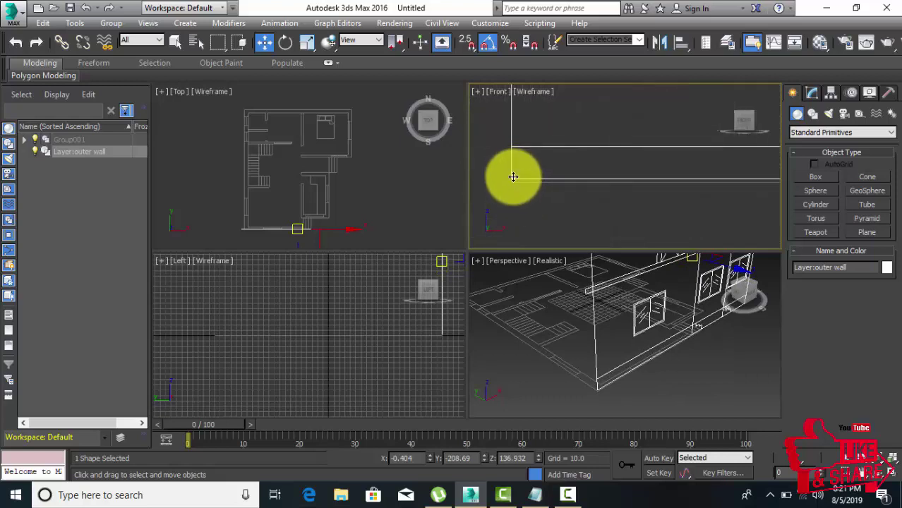
pyautogui.moveTo(513, 178)
pyautogui.mouseDown()
pyautogui.moveTo(522, 202)
pyautogui.moveTo(512, 181)
pyautogui.mouseUp()
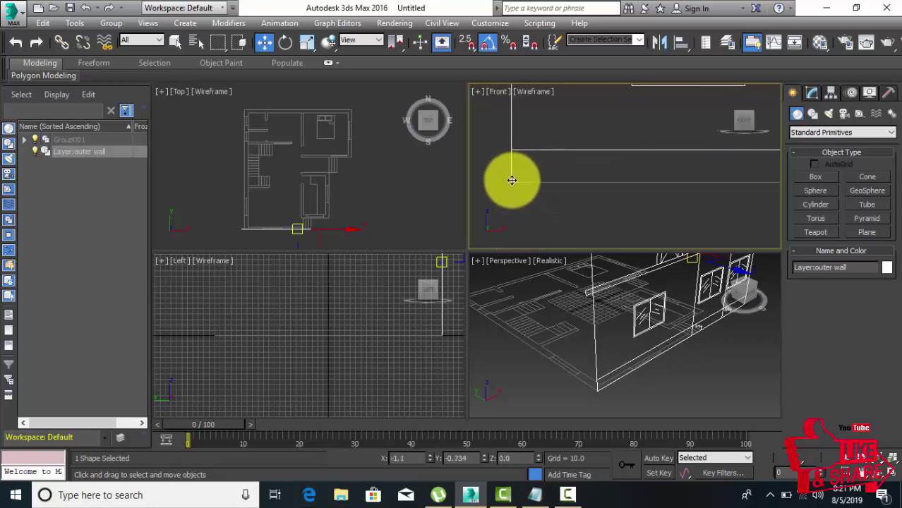
pyautogui.click(559, 380)
pyautogui.scroll(-5, 564, 379)
pyautogui.scroll(2, 598, 382)
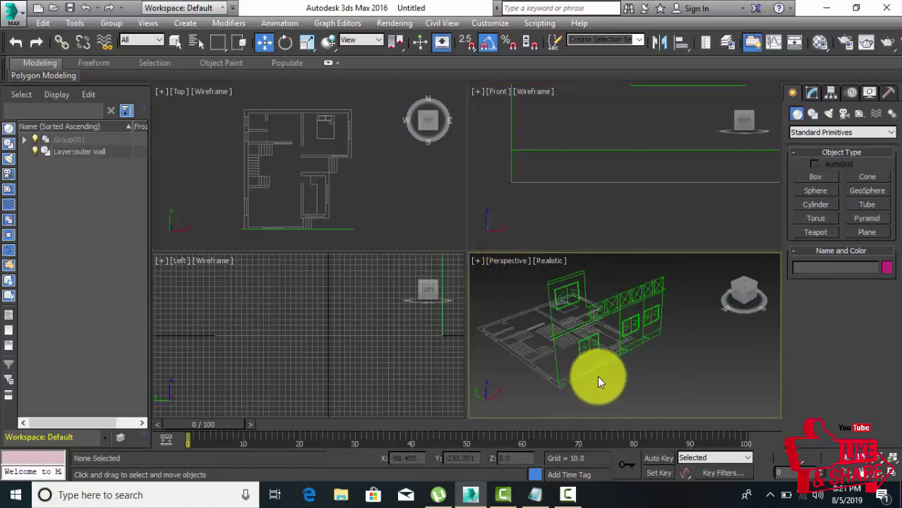
pyautogui.click(653, 289)
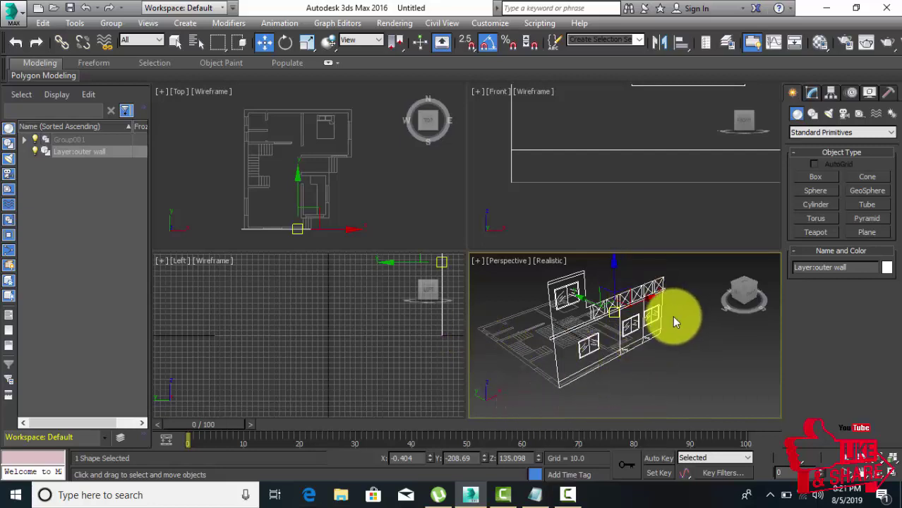
pyautogui.scroll(3, 564, 385)
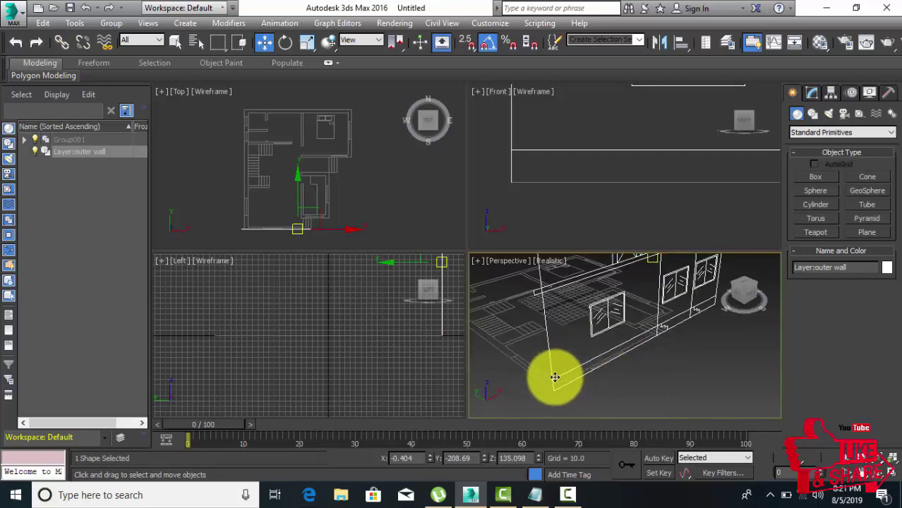
pyautogui.scroll(-4, 564, 385)
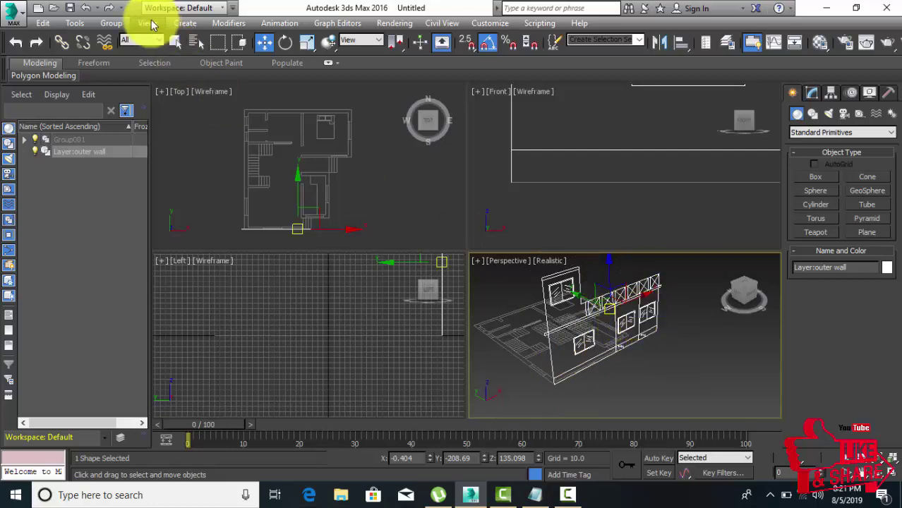
# Group the selected outer wall shape as Group002
pyautogui.click(110, 23)
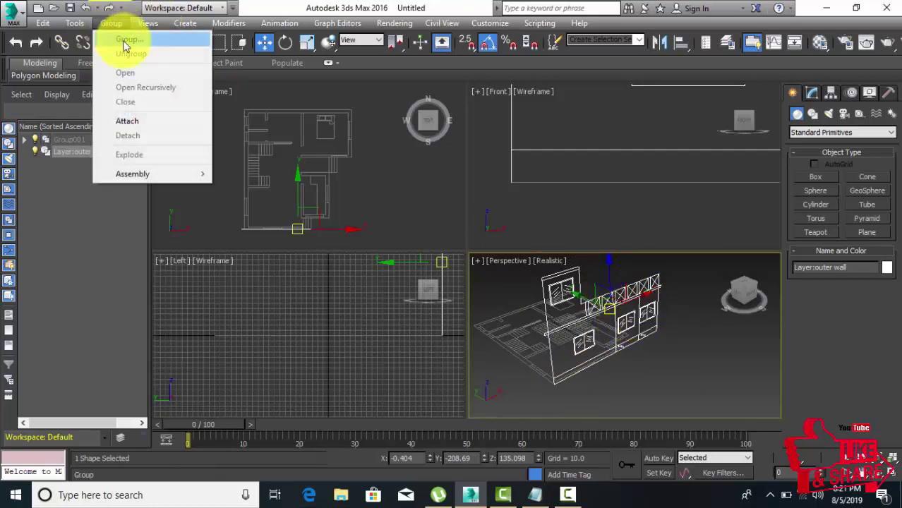
pyautogui.click(125, 39)
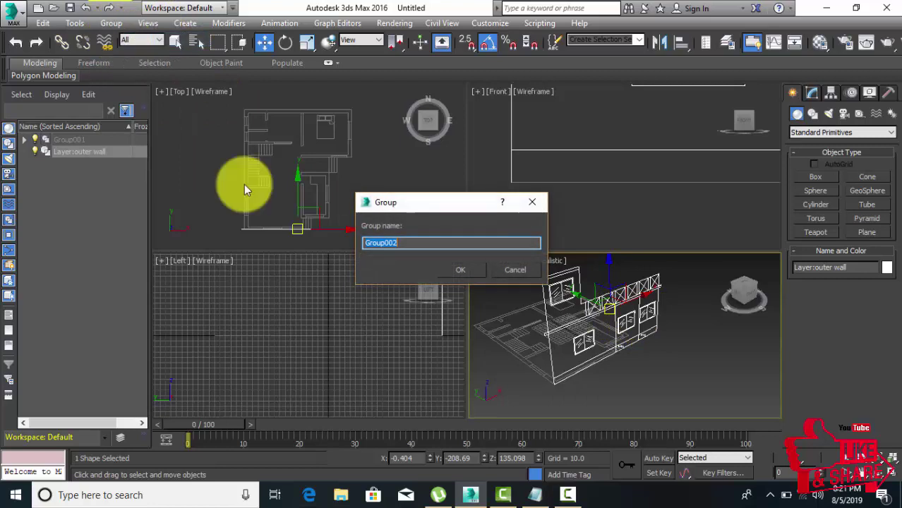
pyautogui.click(457, 270)
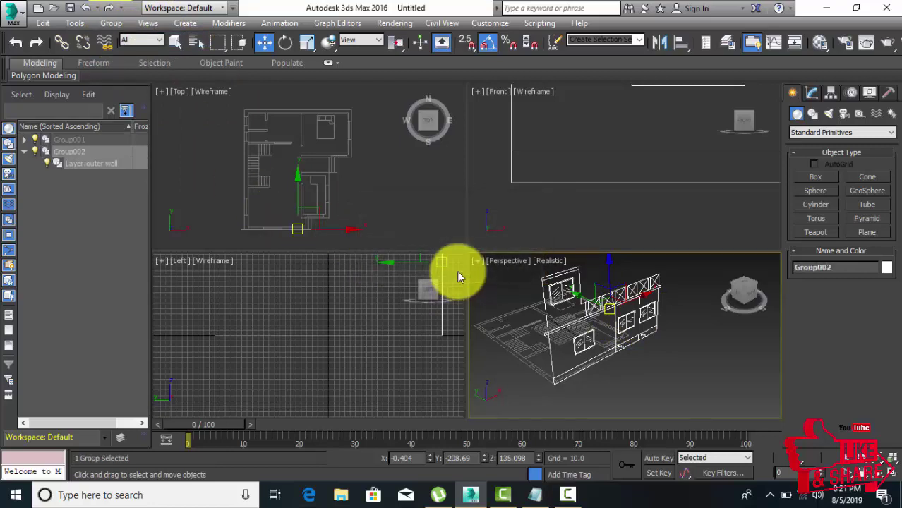
# Freeze Group002 through Object Properties so it cannot be picked
pyautogui.rightClick(675, 300)
pyautogui.click(694, 384)
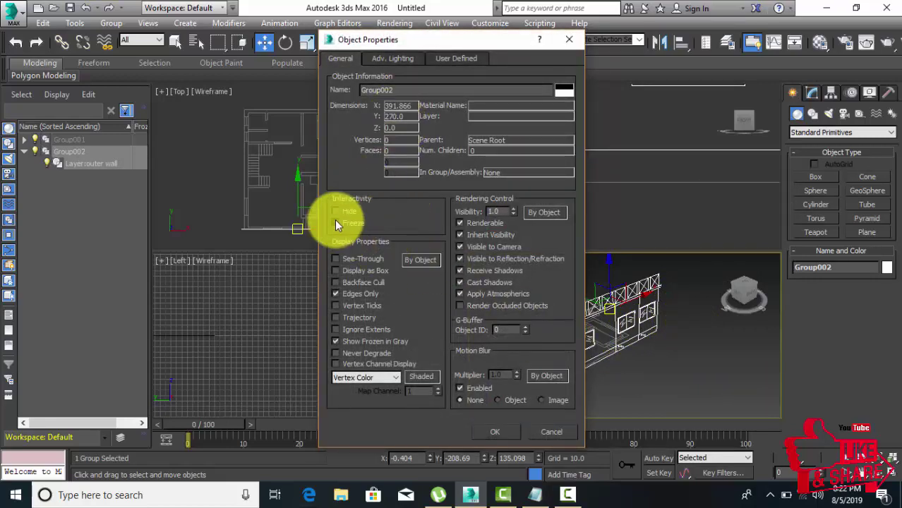
pyautogui.click(336, 223)
pyautogui.click(497, 432)
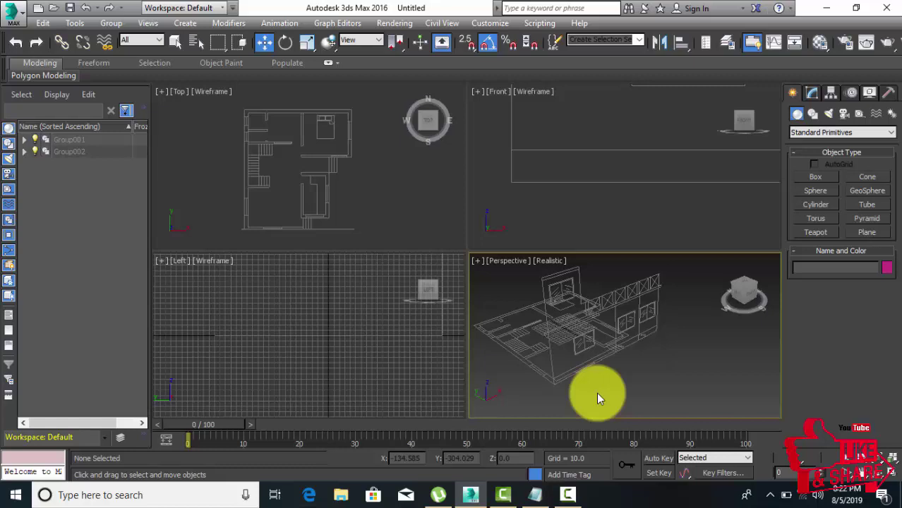
# Frame the elevation in the Front view and activate the Rectangle spline tool
pyautogui.moveTo(590, 188)
pyautogui.mouseDown(button='middle')
pyautogui.moveTo(622, 174)
pyautogui.moveTo(584, 189)
pyautogui.mouseUp(button='middle')
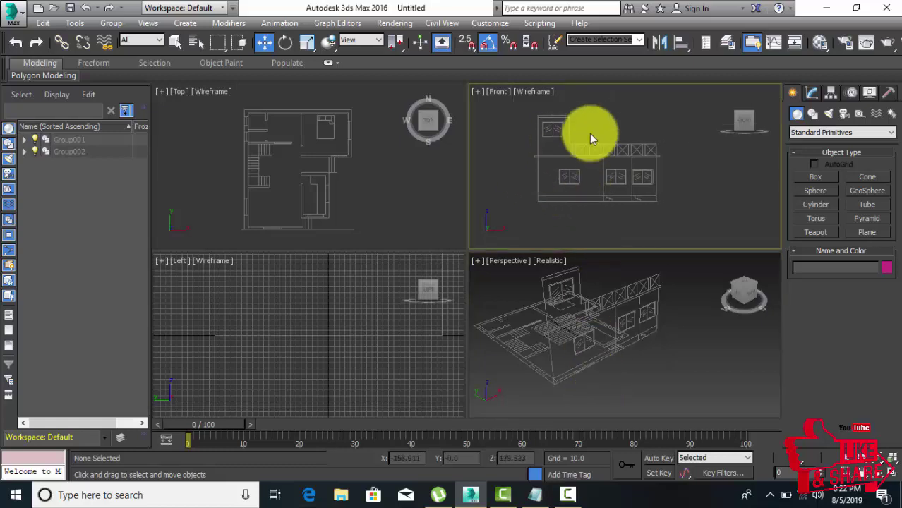
pyautogui.scroll(2, 574, 173)
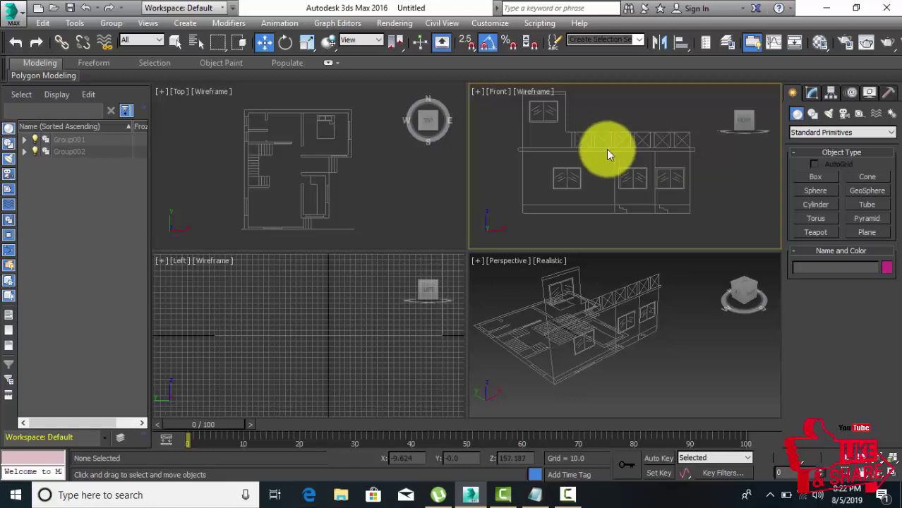
pyautogui.click(813, 115)
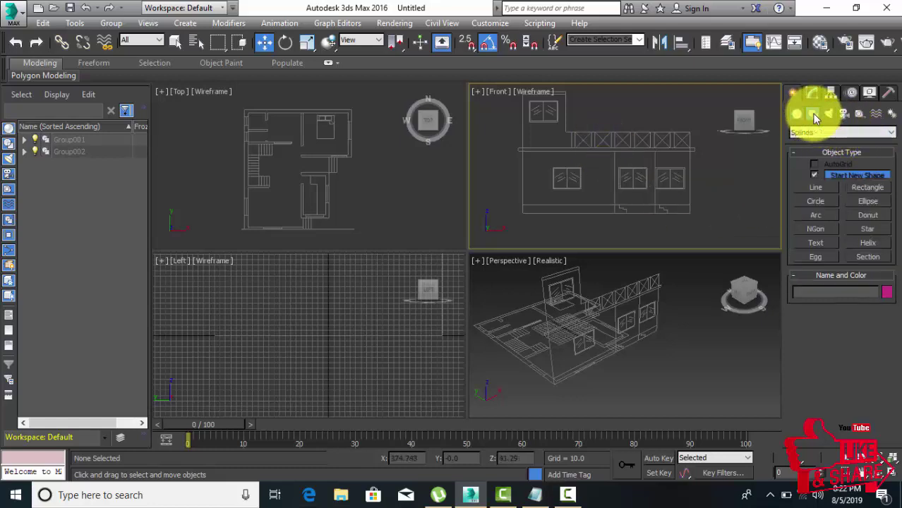
pyautogui.click(867, 188)
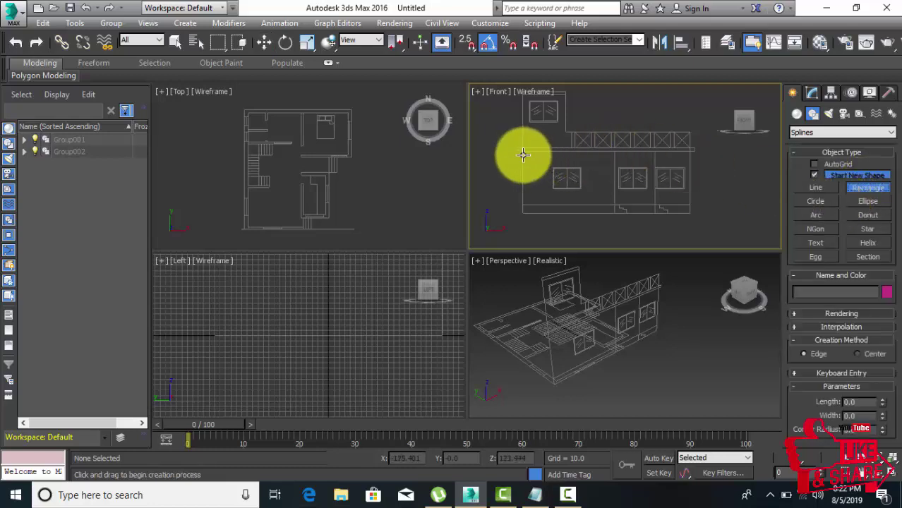
pyautogui.scroll(1, 523, 155)
pyautogui.scroll(1, 523, 155)
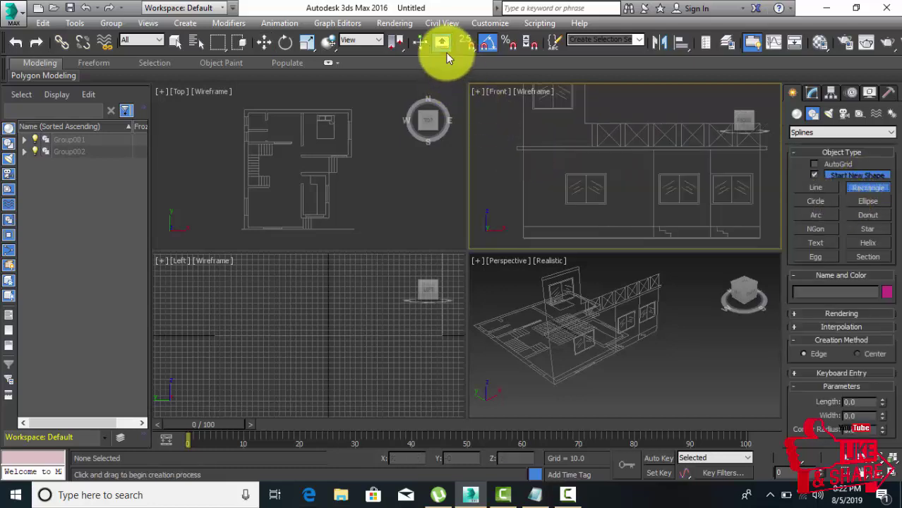
# Keep Vertex checked in the snap settings and turn on the 2.5 snap toggle
pyautogui.rightClick(466, 42)
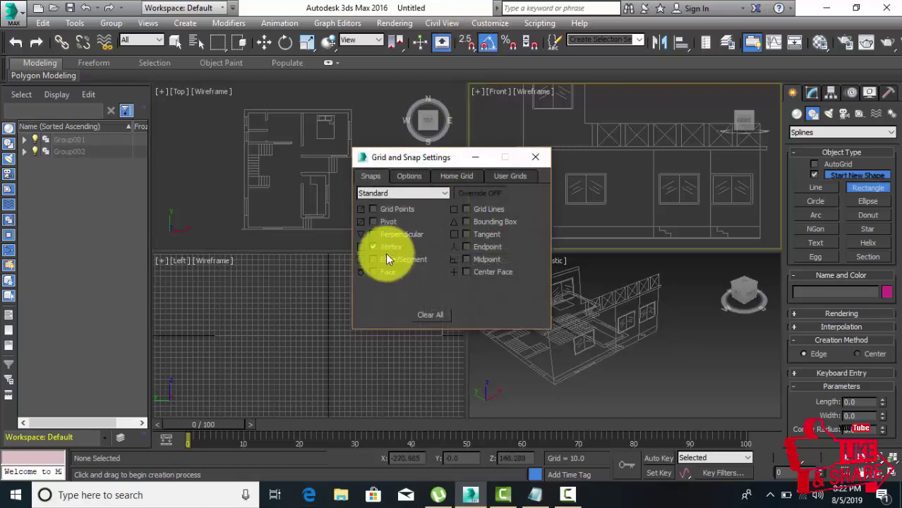
pyautogui.click(535, 158)
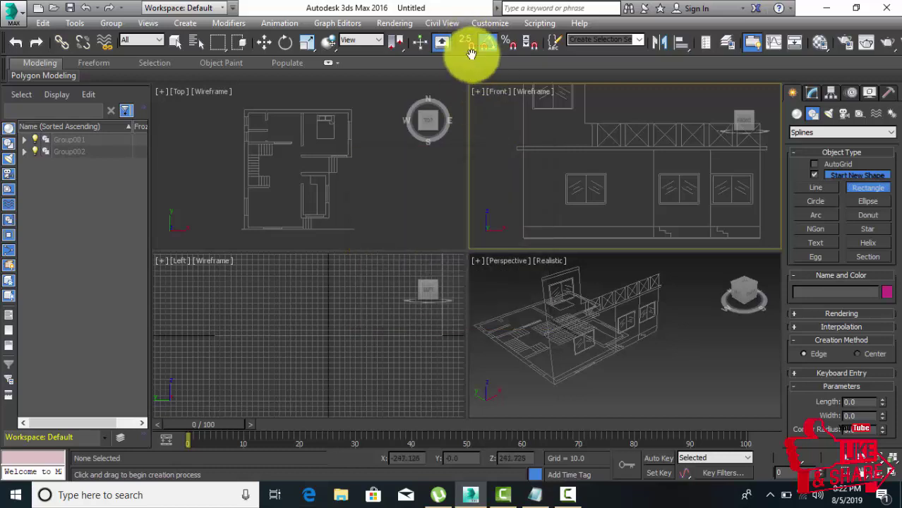
pyautogui.click(466, 42)
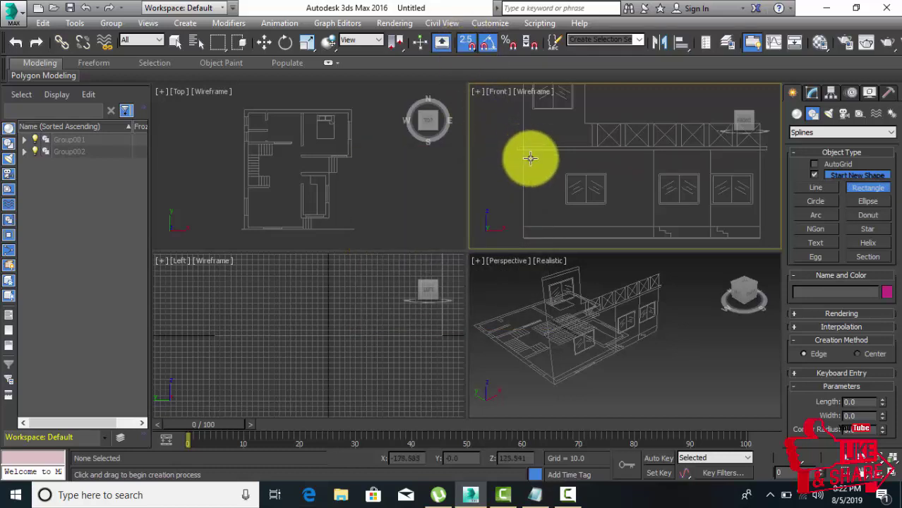
# Draw Rectangle001 (119.41 by 203.552) snapped to the lower-left wall corners of the elevation
pyautogui.scroll(2, 522, 150)
pyautogui.scroll(-2, 521, 144)
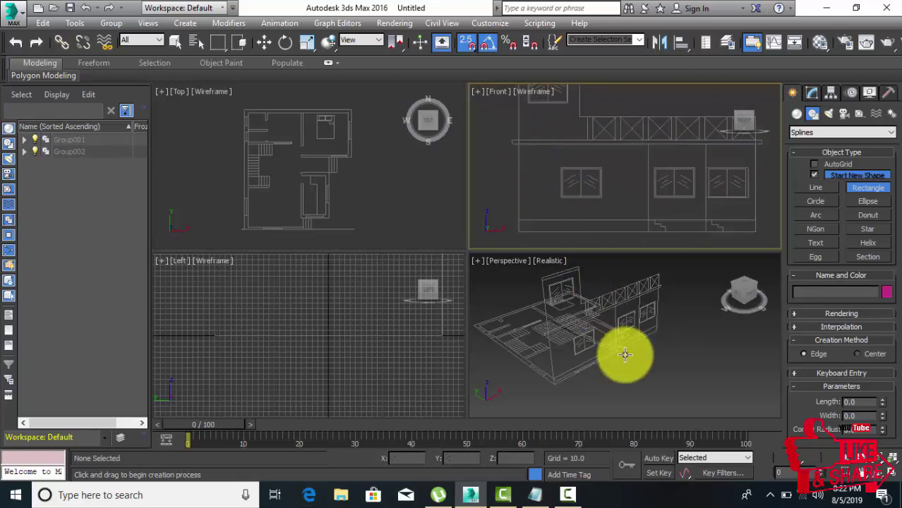
pyautogui.moveTo(624, 355)
pyautogui.keyDown('alt'); pyautogui.mouseDown(button='middle')
pyautogui.moveTo(582, 365)
pyautogui.moveTo(582, 328)
pyautogui.moveTo(604, 345)
pyautogui.moveTo(558, 355)
pyautogui.moveTo(566, 359)
pyautogui.moveTo(531, 383)
pyautogui.moveTo(534, 369)
pyautogui.moveTo(604, 359)
pyautogui.moveTo(535, 317)
pyautogui.moveTo(600, 351)
pyautogui.mouseUp(button='middle'); pyautogui.keyUp('alt')
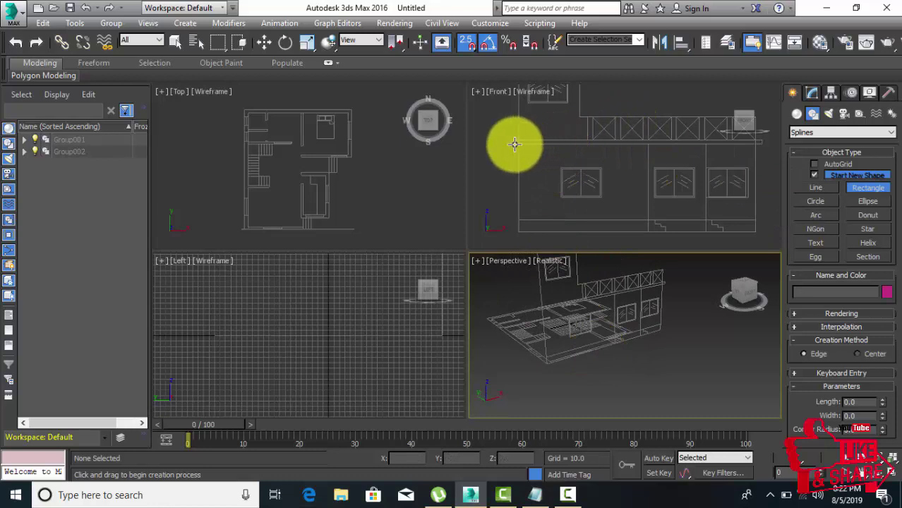
pyautogui.scroll(5, 526, 144)
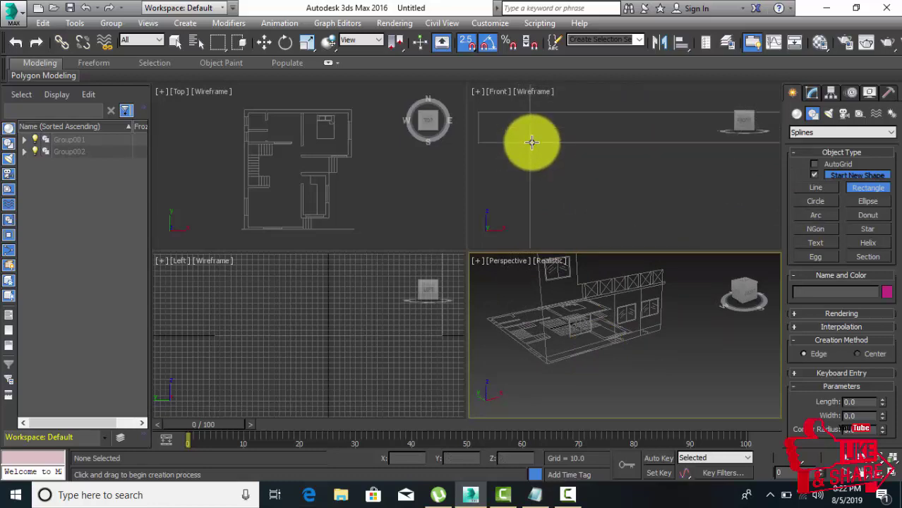
pyautogui.scroll(3, 528, 145)
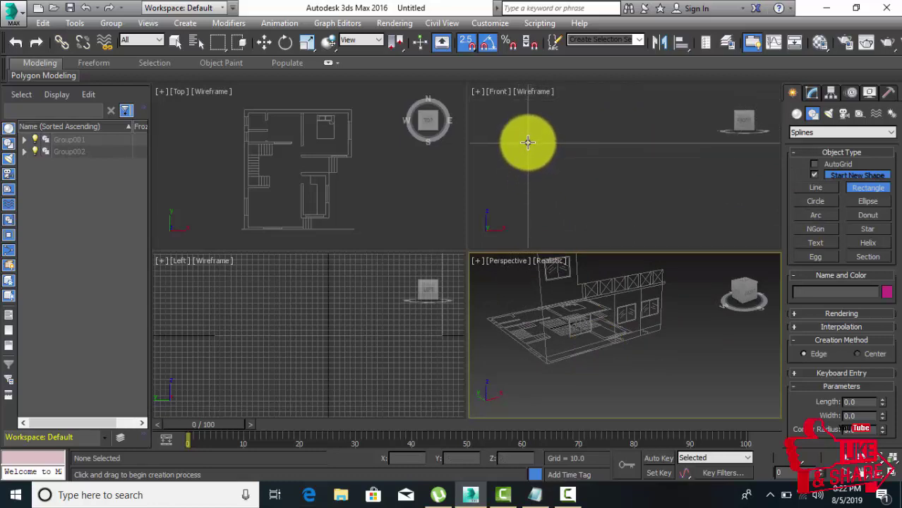
pyautogui.moveTo(528, 143)
pyautogui.mouseDown()
pyautogui.moveTo(541, 171)
pyautogui.moveTo(598, 217)
pyautogui.mouseUp()
pyautogui.scroll(-2, 540, 173)
pyautogui.scroll(-2, 540, 171)
pyautogui.scroll(-2, 547, 180)
pyautogui.scroll(2, 590, 203)
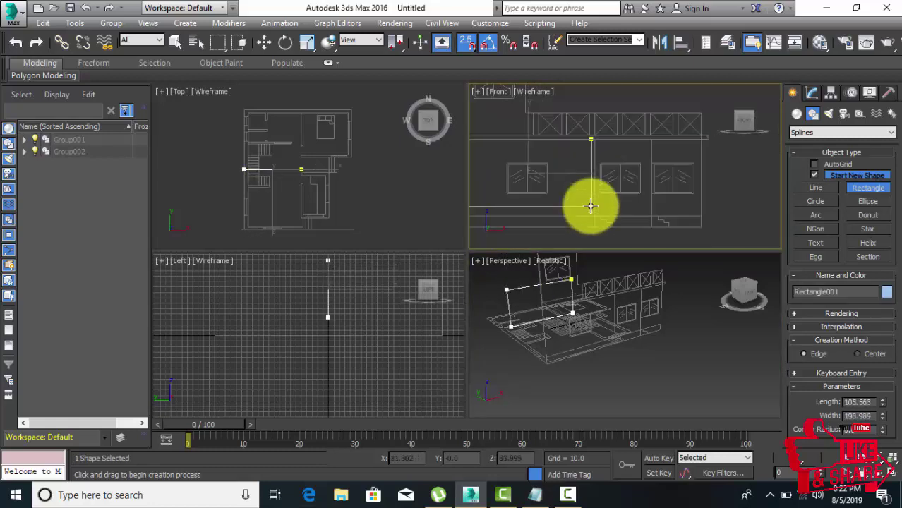
pyautogui.scroll(2, 598, 216)
pyautogui.moveTo(599, 216); pyautogui.dragTo(586, 214)
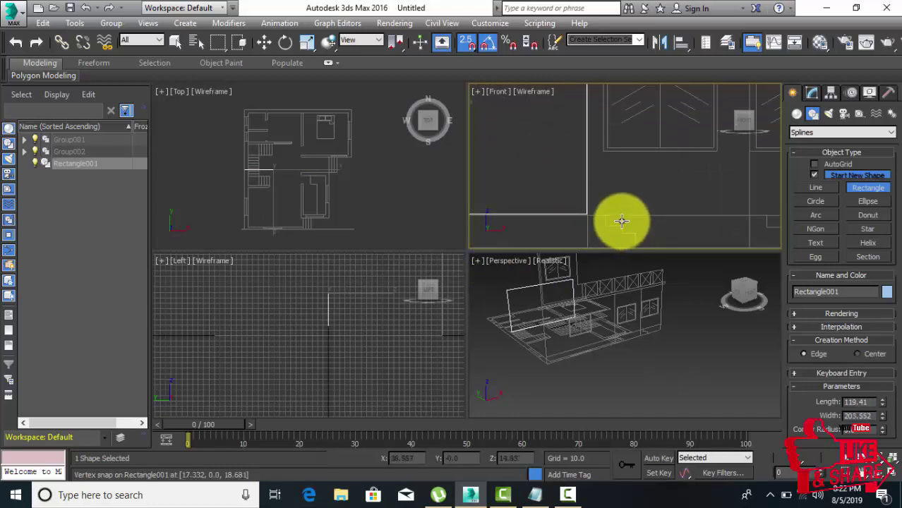
pyautogui.scroll(-3, 624, 205)
pyautogui.scroll(-1, 626, 204)
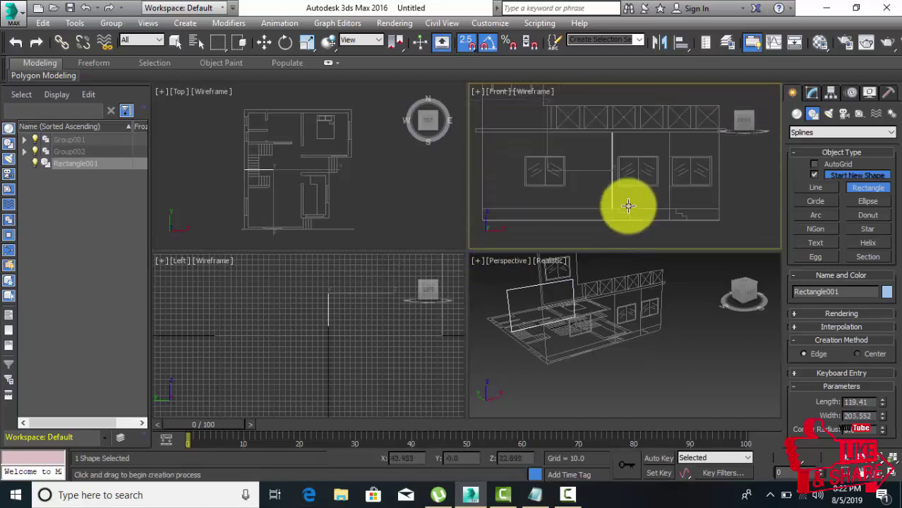
pyautogui.scroll(-1, 598, 197)
pyautogui.scroll(-1, 629, 208)
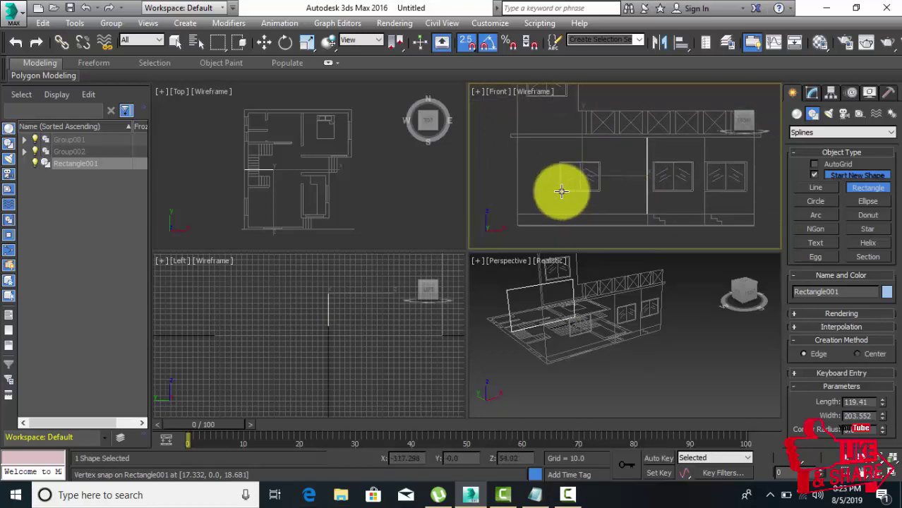
pyautogui.moveTo(645, 201); pyautogui.dragTo(620, 206, button='middle')
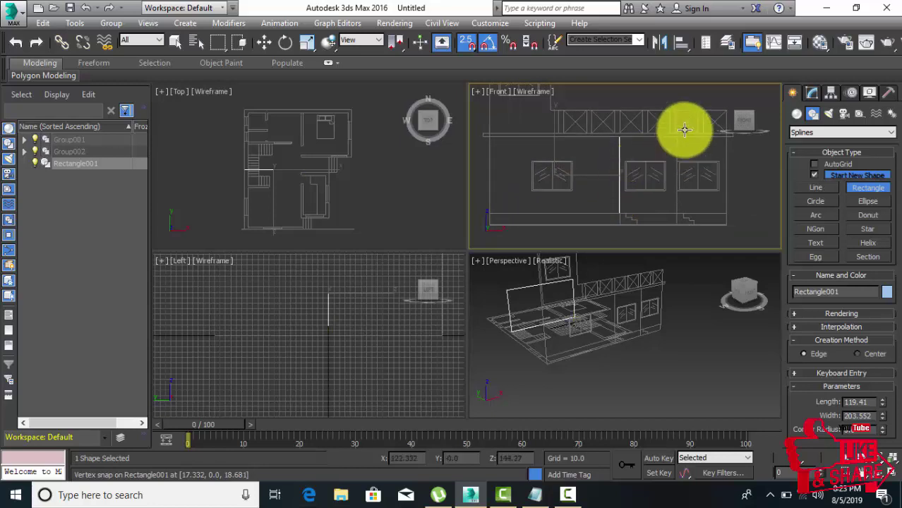
pyautogui.scroll(1, 674, 141)
pyautogui.moveTo(674, 142); pyautogui.dragTo(673, 116, button='middle')
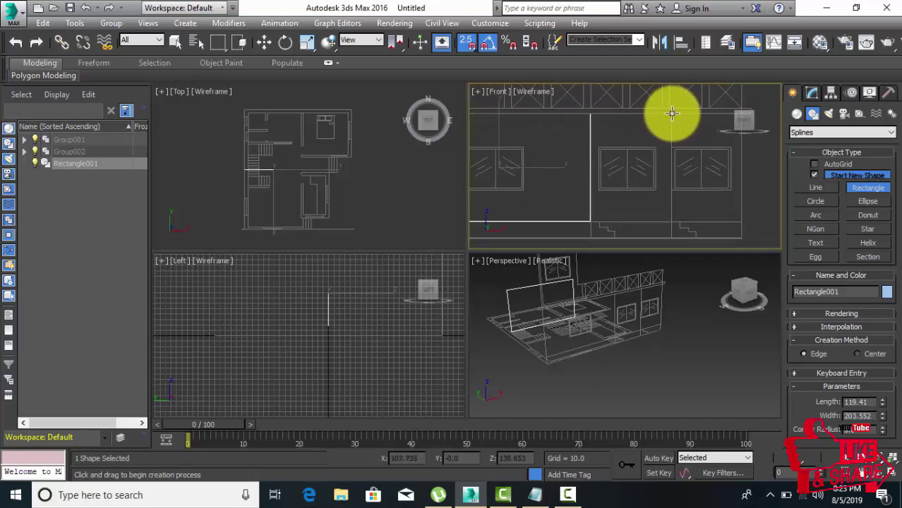
# Trace Rectangle002 (119.606 by 90.77) and Rectangle003 (120.298 by 77.02) between the windows
pyautogui.moveTo(671, 113); pyautogui.dragTo(592, 221)
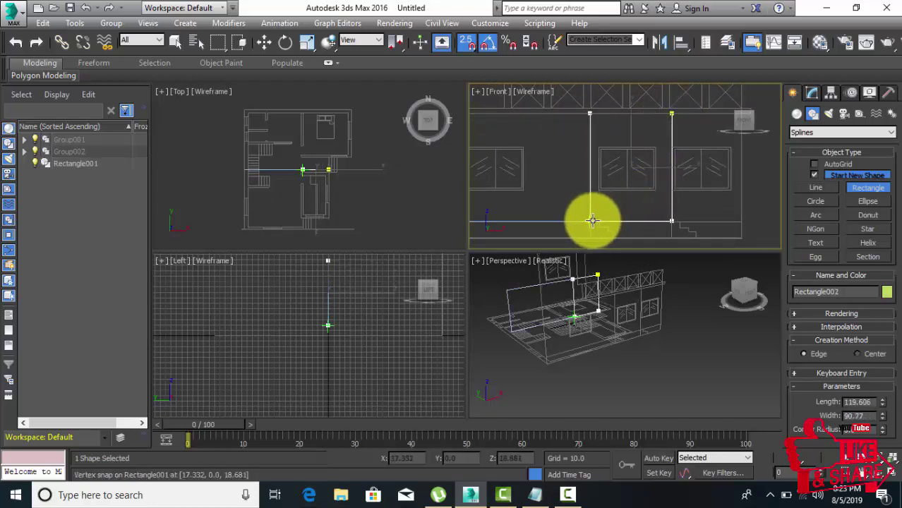
pyautogui.moveTo(718, 196); pyautogui.dragTo(675, 202, button='middle')
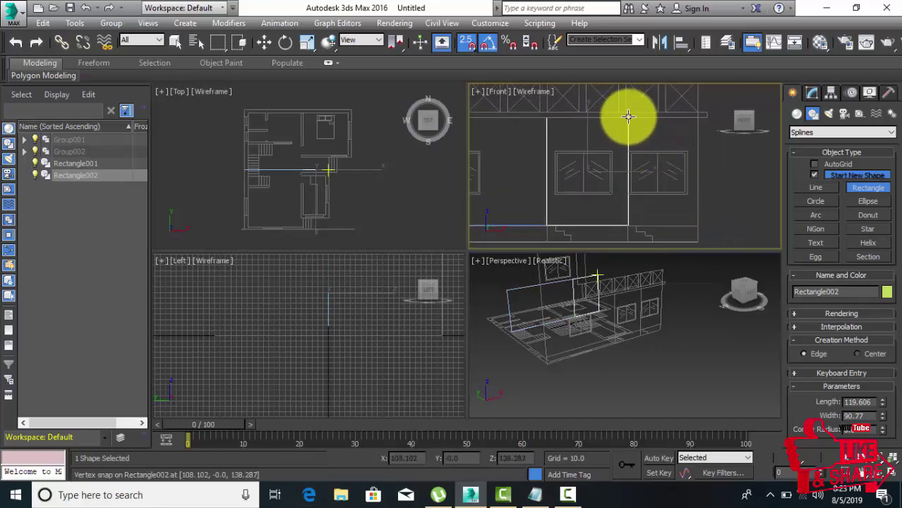
pyautogui.moveTo(629, 116); pyautogui.dragTo(697, 224)
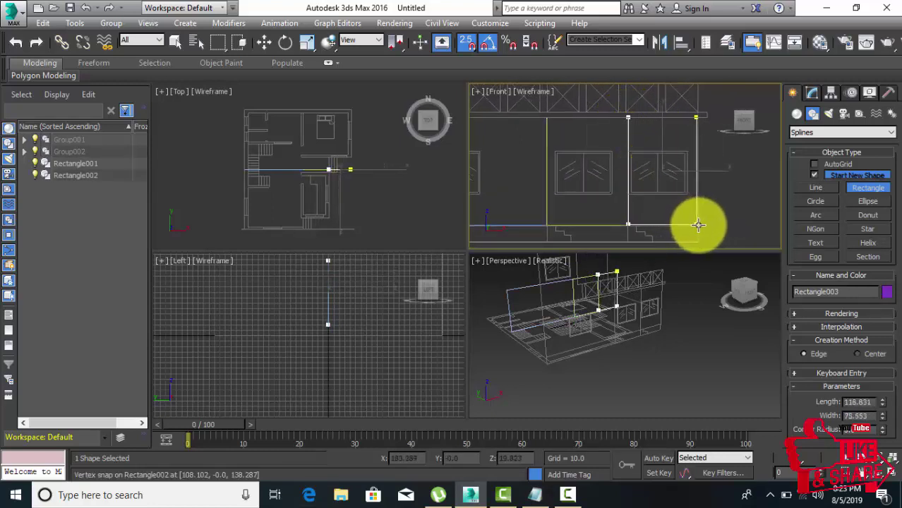
pyautogui.moveTo(697, 224); pyautogui.dragTo(697, 226)
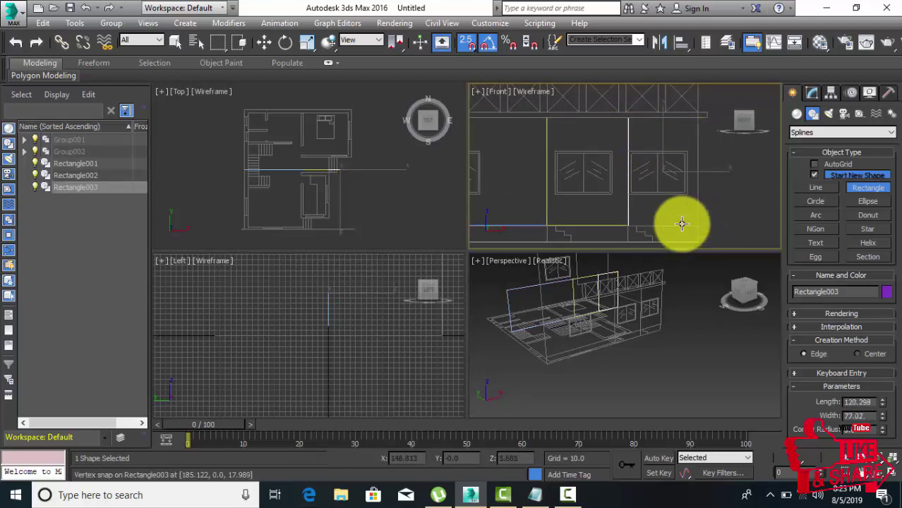
pyautogui.scroll(-3, 653, 171)
# Undo a stray test rectangle, then draw Rectangle004, a 391.803 by 5.857 strip along the top beam
pyautogui.scroll(3, 548, 143)
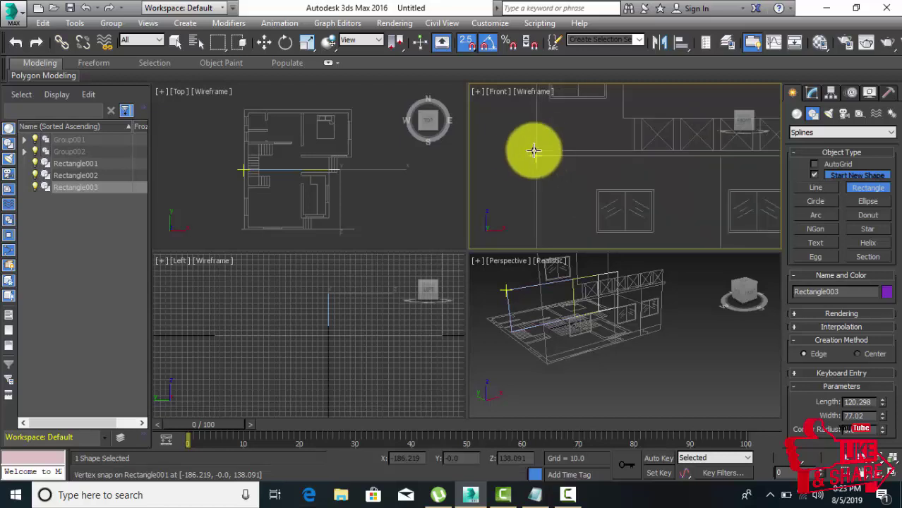
pyautogui.scroll(2, 533, 151)
pyautogui.scroll(2, 534, 151)
pyautogui.click(538, 159)
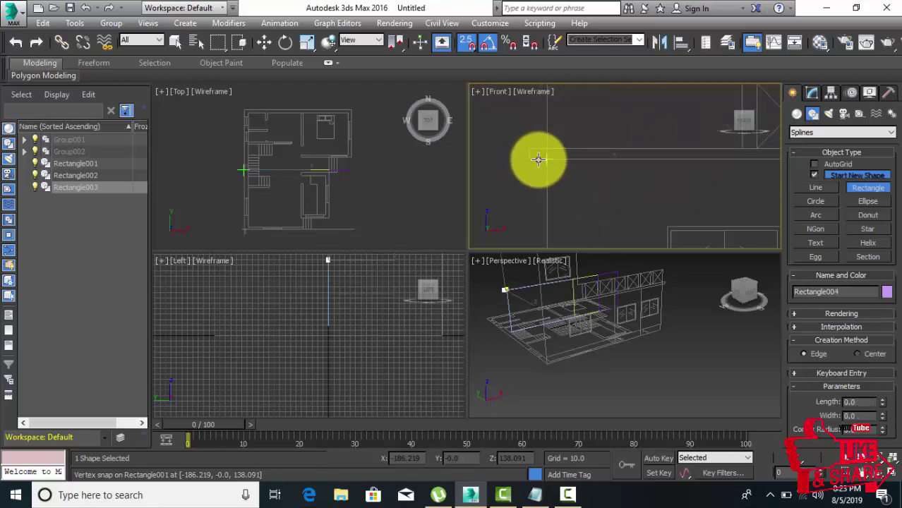
pyautogui.moveTo(556, 162); pyautogui.dragTo(558, 130)
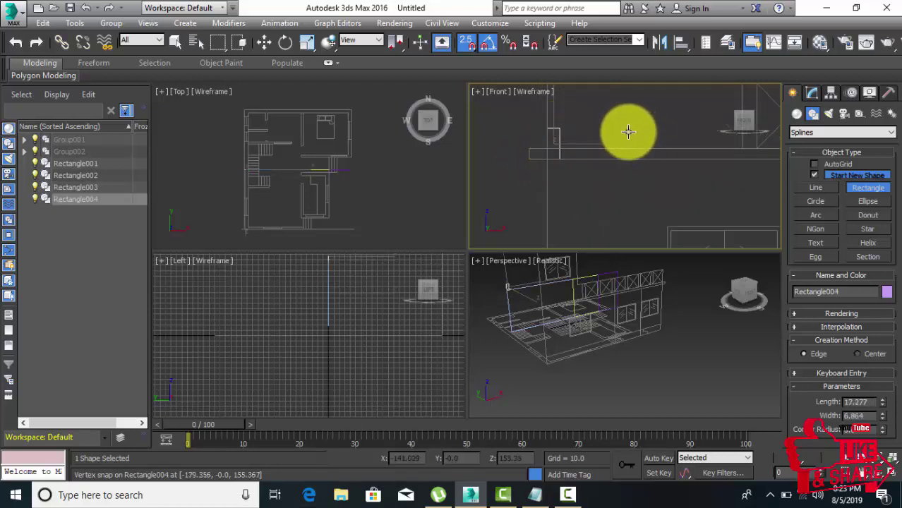
pyautogui.hotkey('ctrl', 'z')
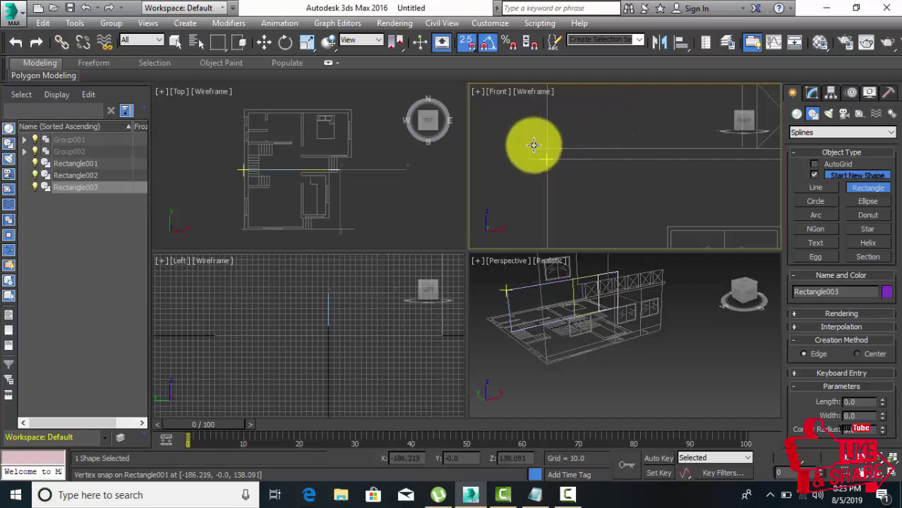
pyautogui.scroll(1, 533, 147)
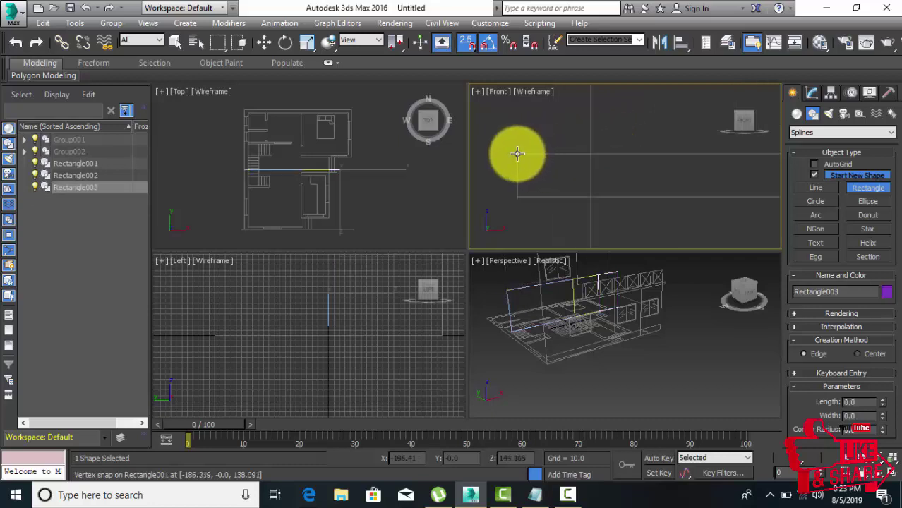
pyautogui.moveTo(518, 154); pyautogui.dragTo(566, 190)
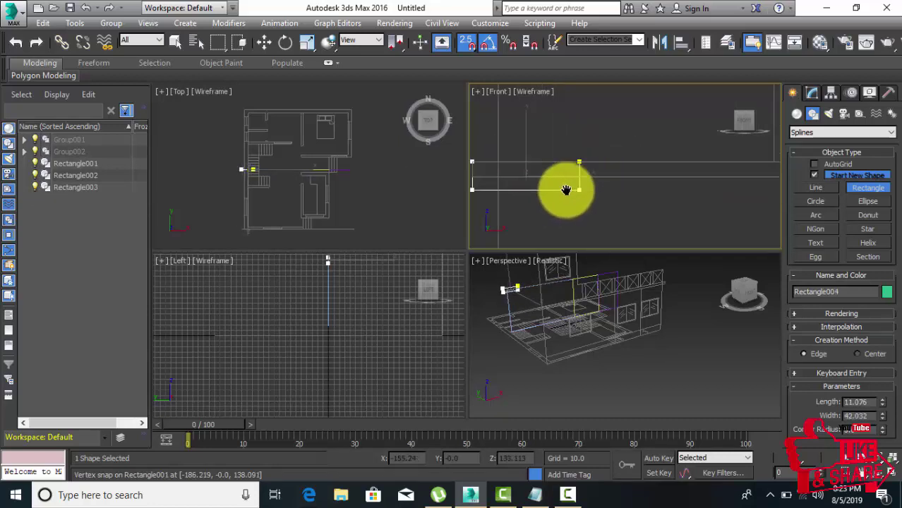
pyautogui.moveTo(566, 189)
pyautogui.mouseDown(button='middle')
pyautogui.moveTo(558, 185)
pyautogui.moveTo(695, 191)
pyautogui.moveTo(595, 200)
pyautogui.moveTo(690, 188)
pyautogui.moveTo(678, 194)
pyautogui.mouseUp(button='middle')
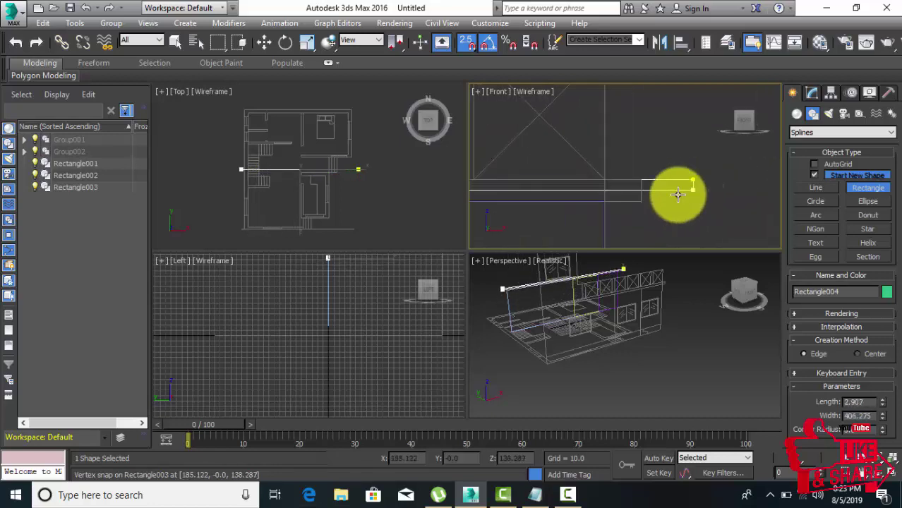
pyautogui.moveTo(678, 194); pyautogui.dragTo(641, 198)
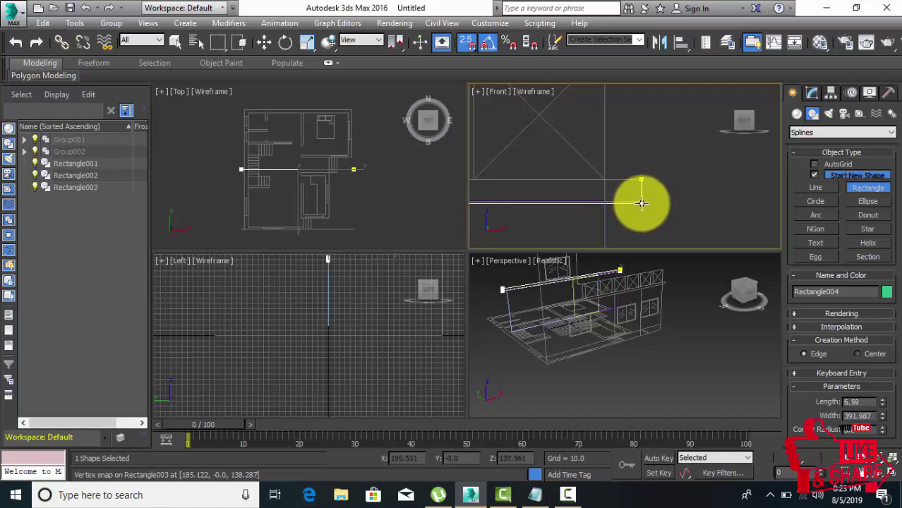
pyautogui.moveTo(640, 201); pyautogui.dragTo(641, 200)
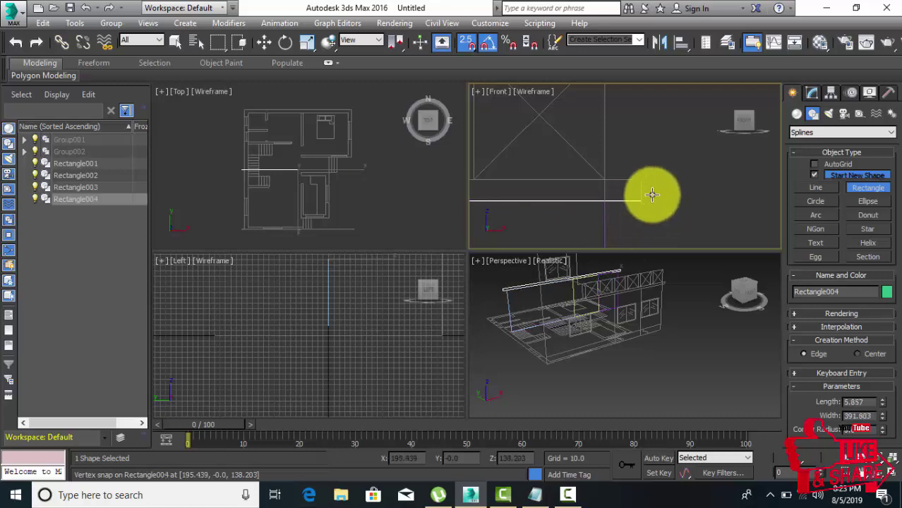
pyautogui.moveTo(650, 193)
pyautogui.mouseDown(button='middle')
pyautogui.moveTo(675, 181)
pyautogui.moveTo(644, 195)
pyautogui.moveTo(568, 195)
pyautogui.moveTo(603, 196)
pyautogui.moveTo(583, 201)
pyautogui.mouseUp(button='middle')
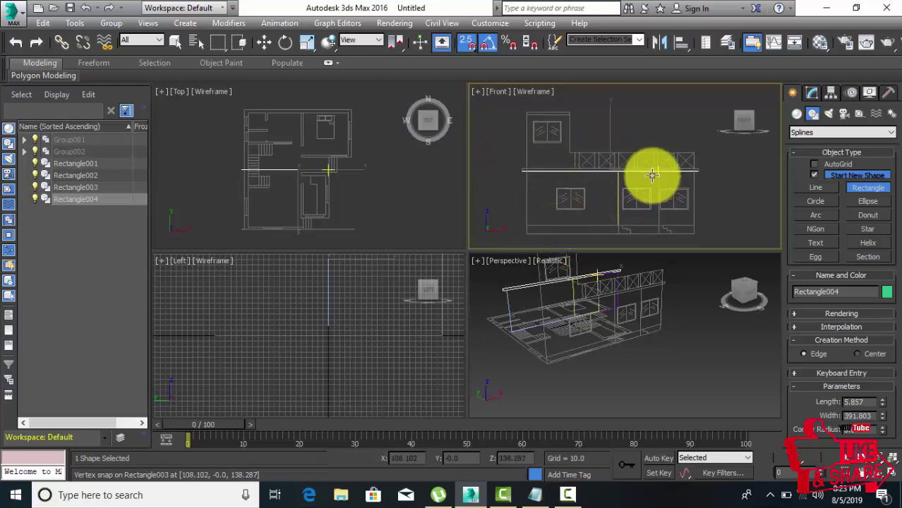
pyautogui.scroll(2, 524, 172)
pyautogui.scroll(2, 524, 172)
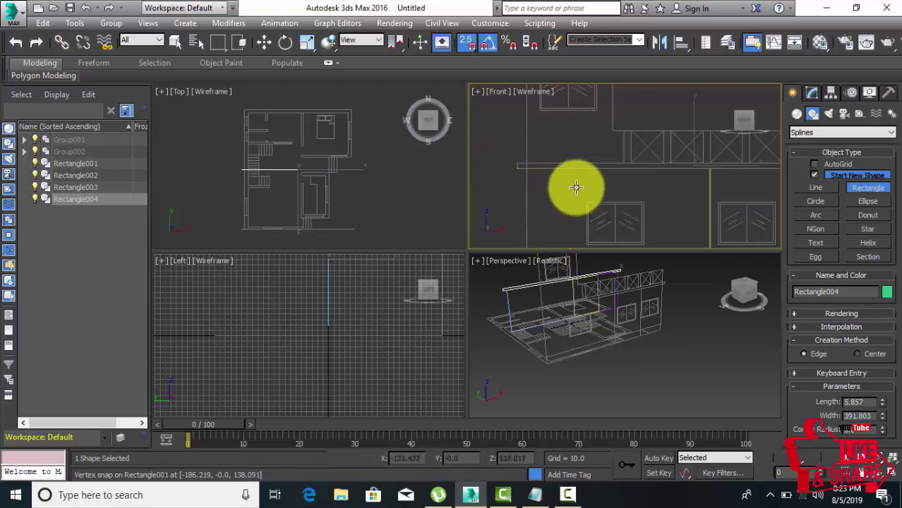
pyautogui.scroll(-2, 574, 185)
pyautogui.scroll(2, 571, 346)
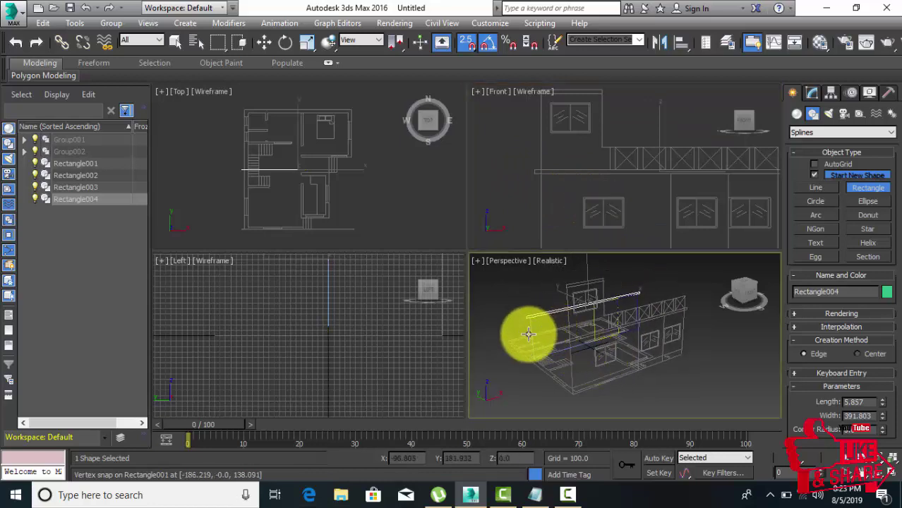
pyautogui.scroll(3, 526, 321)
pyautogui.scroll(3, 530, 320)
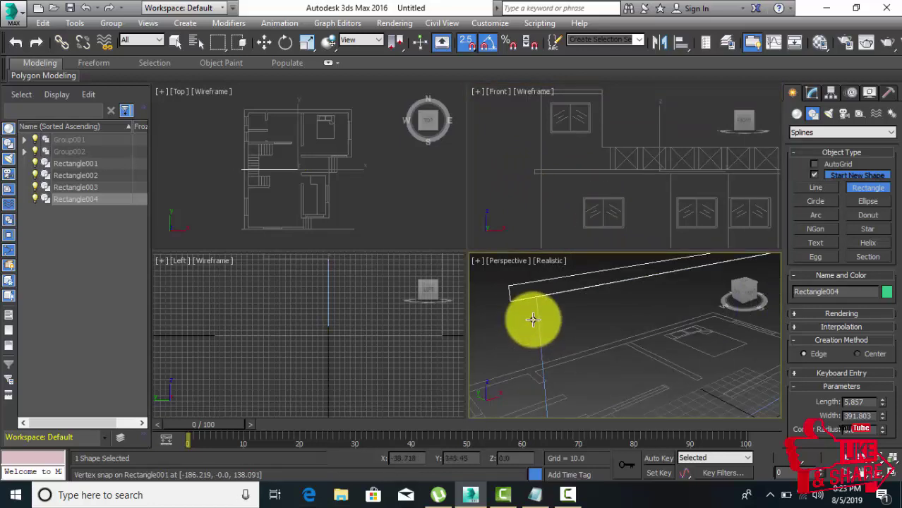
pyautogui.scroll(-4, 532, 320)
pyautogui.scroll(-2, 545, 321)
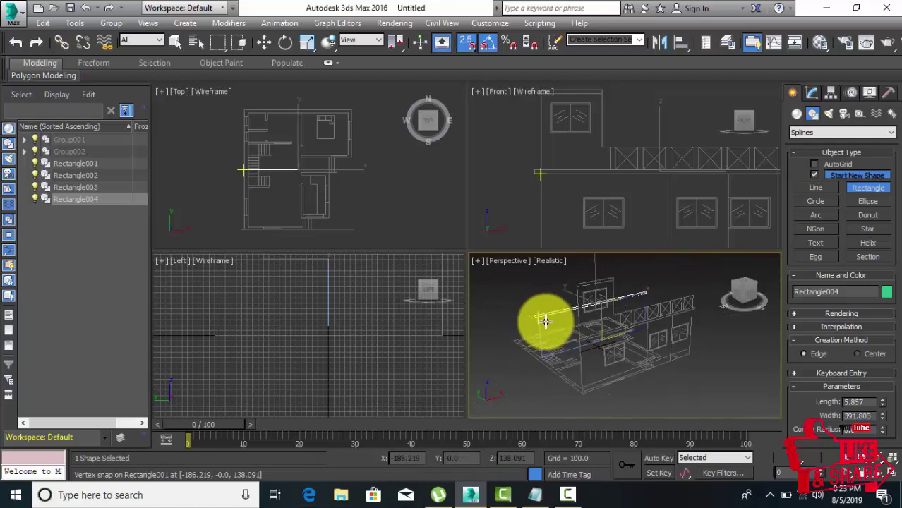
pyautogui.moveTo(544, 316)
pyautogui.mouseDown(button='middle')
pyautogui.moveTo(534, 302)
pyautogui.moveTo(534, 319)
pyautogui.mouseUp(button='middle')
pyautogui.scroll(-2, 537, 300)
pyautogui.middleClick(591, 224)
pyautogui.scroll(2, 592, 224)
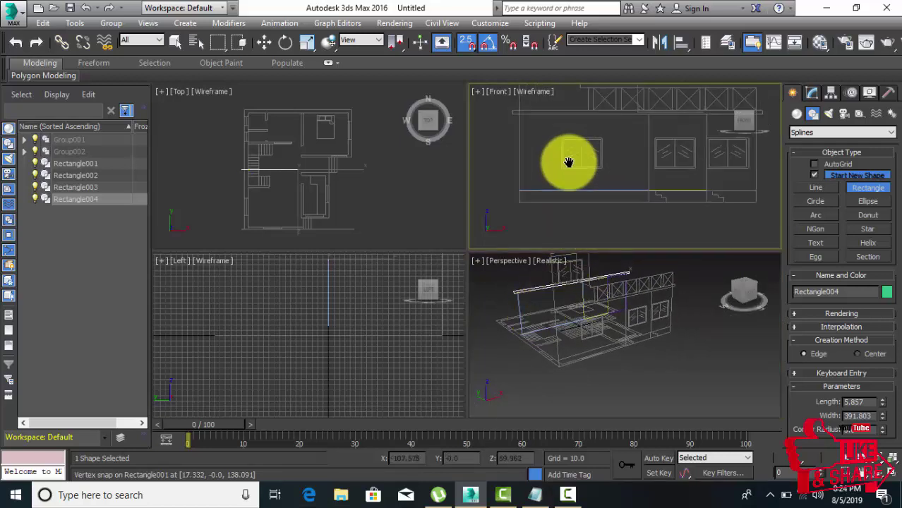
pyautogui.scroll(2, 529, 193)
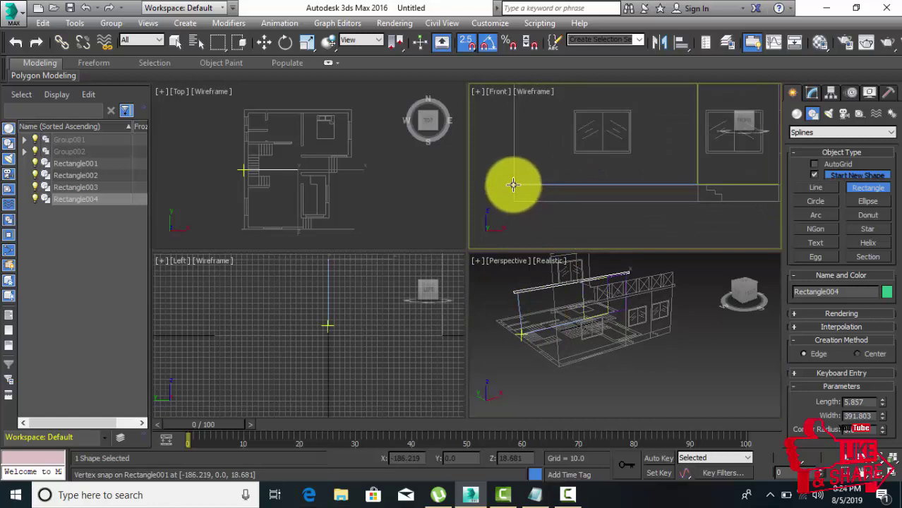
# Trace Rectangle005 and Rectangle006 over the lower wall strips of the facade
pyautogui.moveTo(514, 185); pyautogui.dragTo(682, 205)
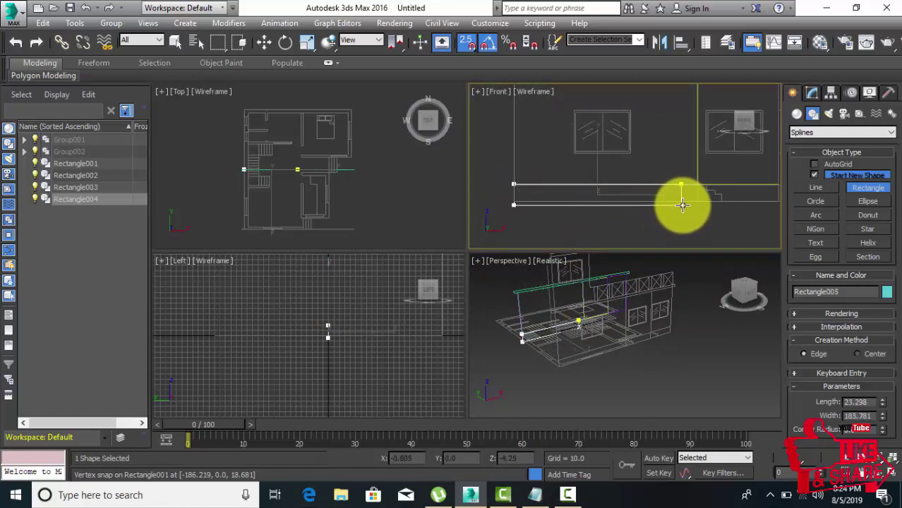
pyautogui.moveTo(682, 204); pyautogui.dragTo(697, 202)
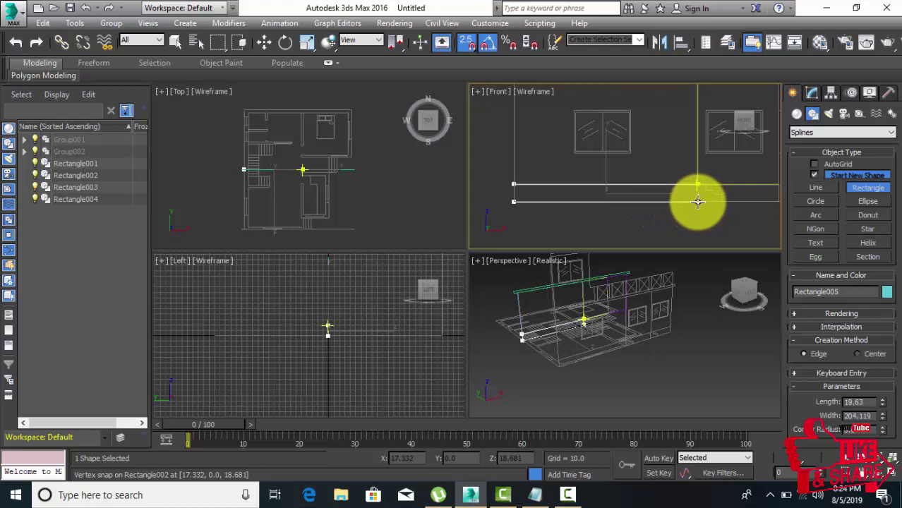
pyautogui.scroll(4, 694, 195)
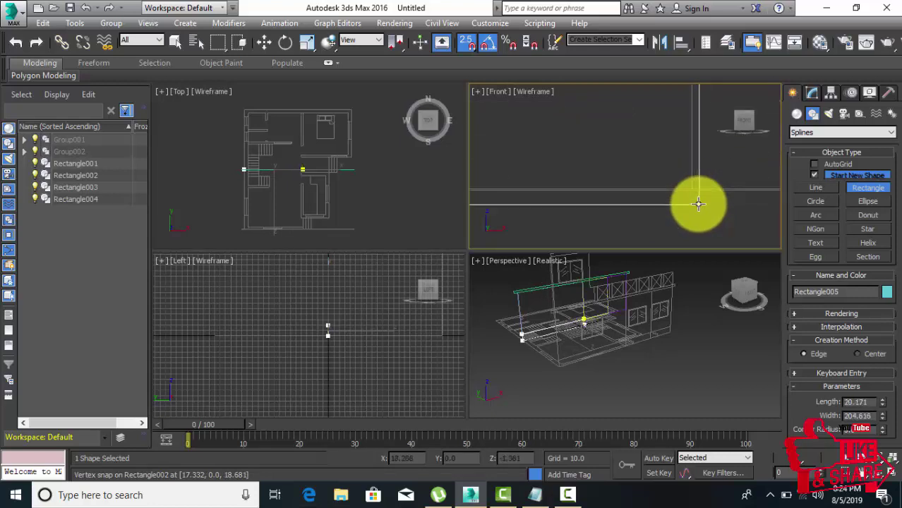
pyautogui.moveTo(697, 202); pyautogui.dragTo(690, 189)
pyautogui.scroll(-4, 660, 196)
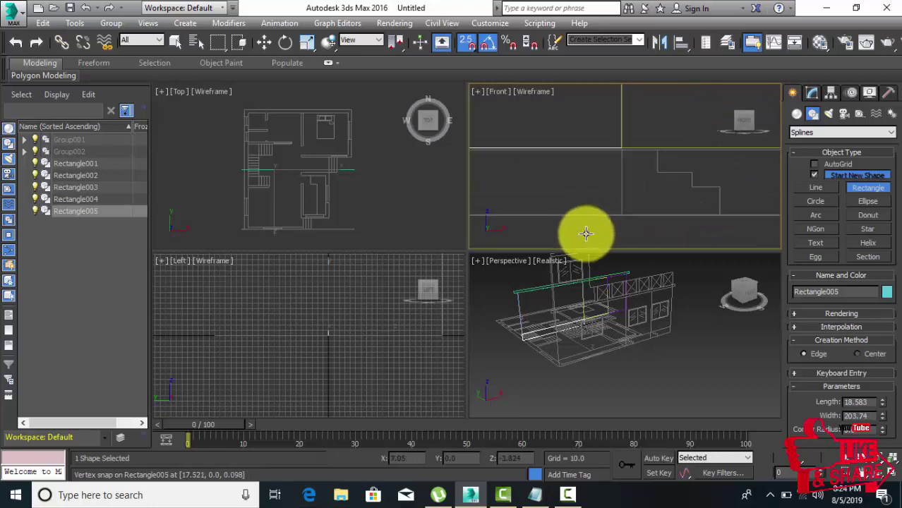
pyautogui.moveTo(608, 226); pyautogui.dragTo(614, 195, button='middle')
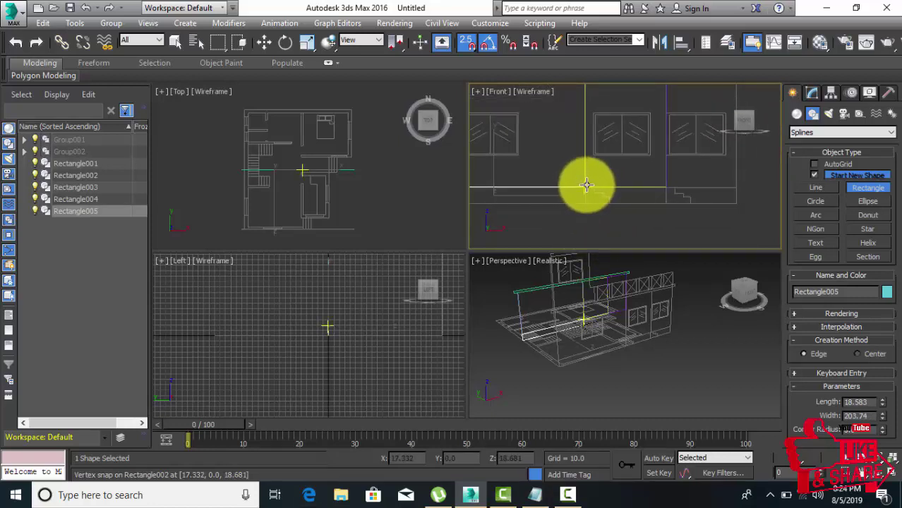
pyautogui.moveTo(584, 185); pyautogui.dragTo(667, 203)
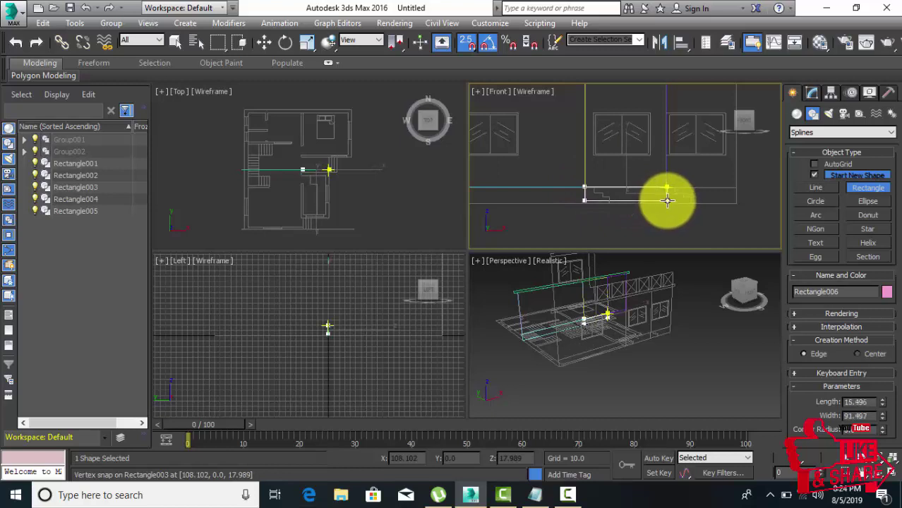
pyautogui.scroll(5, 668, 201)
pyautogui.moveTo(667, 201); pyautogui.dragTo(659, 204)
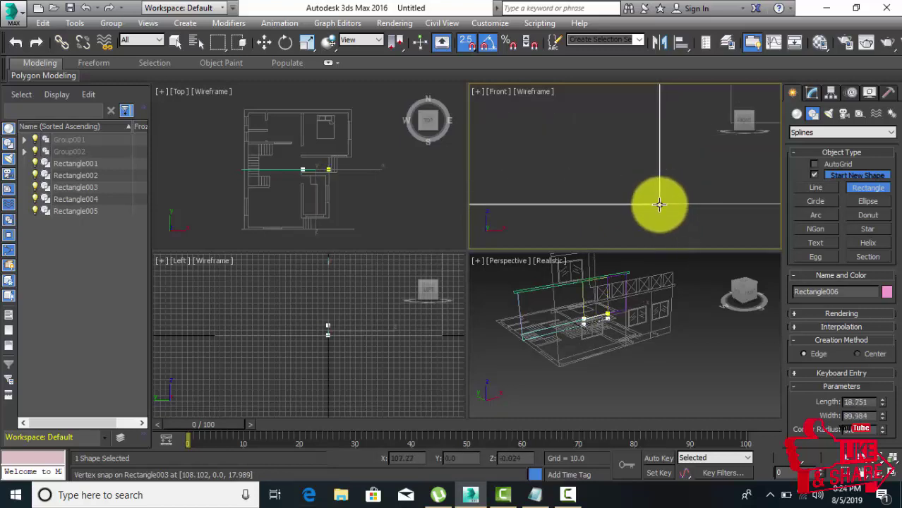
pyautogui.scroll(-3, 659, 205)
pyautogui.scroll(-2, 615, 225)
# Draw Rectangle007, a 17.83 by 77.655 strip on the wall section further right
pyautogui.press('w')
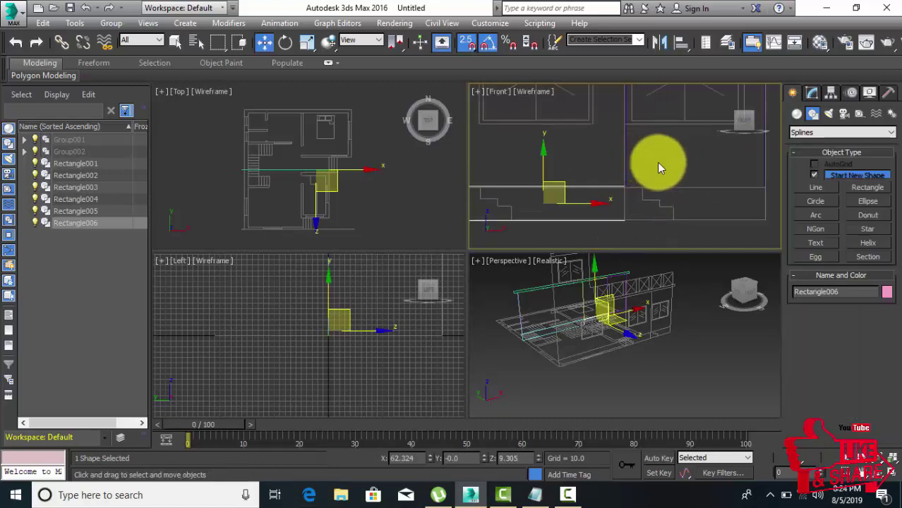
pyautogui.click(866, 187)
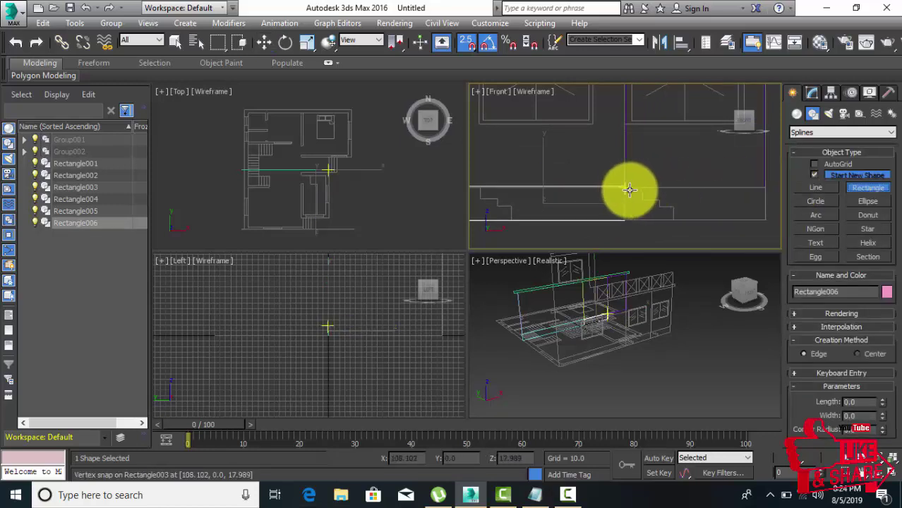
pyautogui.moveTo(625, 187); pyautogui.dragTo(764, 221)
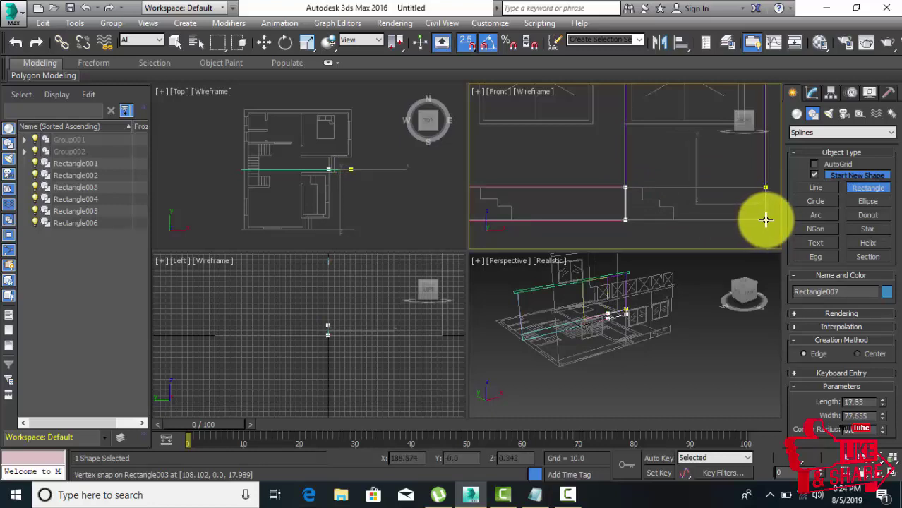
pyautogui.scroll(-3, 685, 188)
pyautogui.scroll(-2, 687, 191)
pyautogui.moveTo(677, 306)
pyautogui.mouseDown(button='middle')
pyautogui.moveTo(676, 330)
pyautogui.moveTo(576, 337)
pyautogui.moveTo(543, 286)
pyautogui.mouseUp(button='middle')
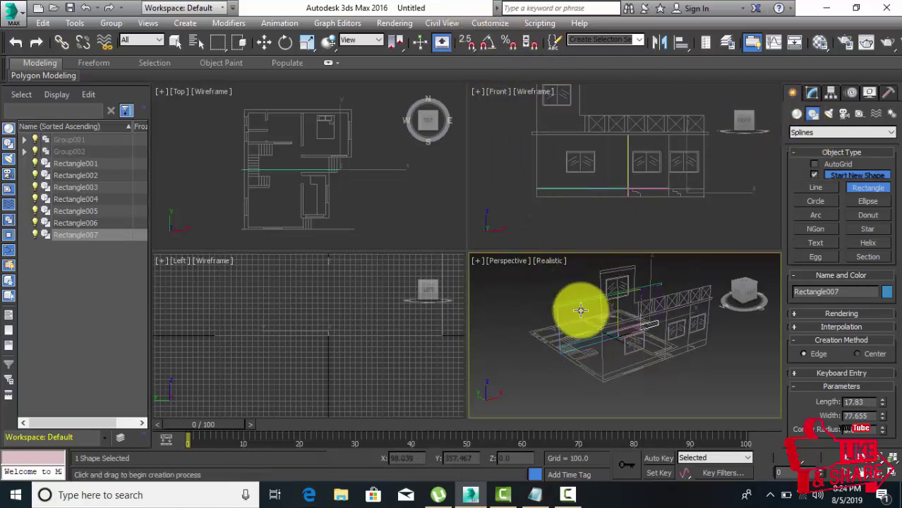
# Exit rectangle drawing and give Rectangle001 an Extrude modifier with Amount 9.0
pyautogui.rightClick(557, 317)
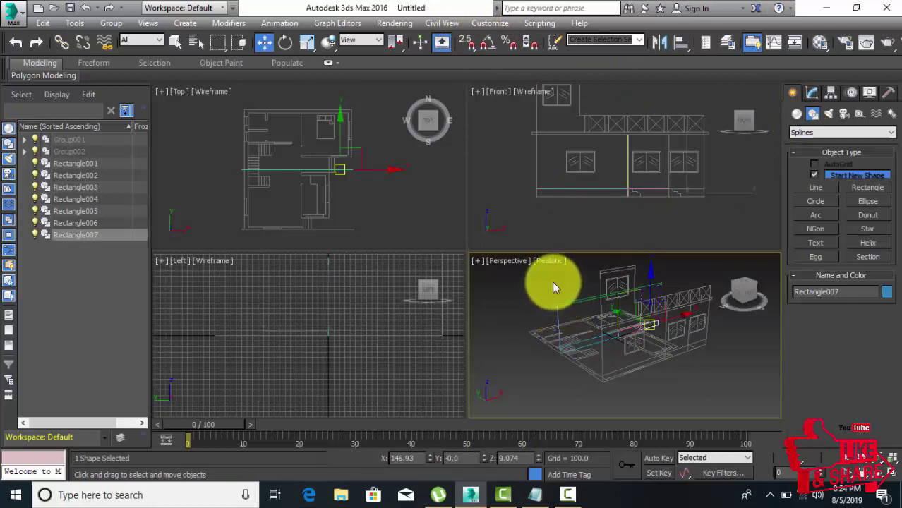
pyautogui.click(557, 318)
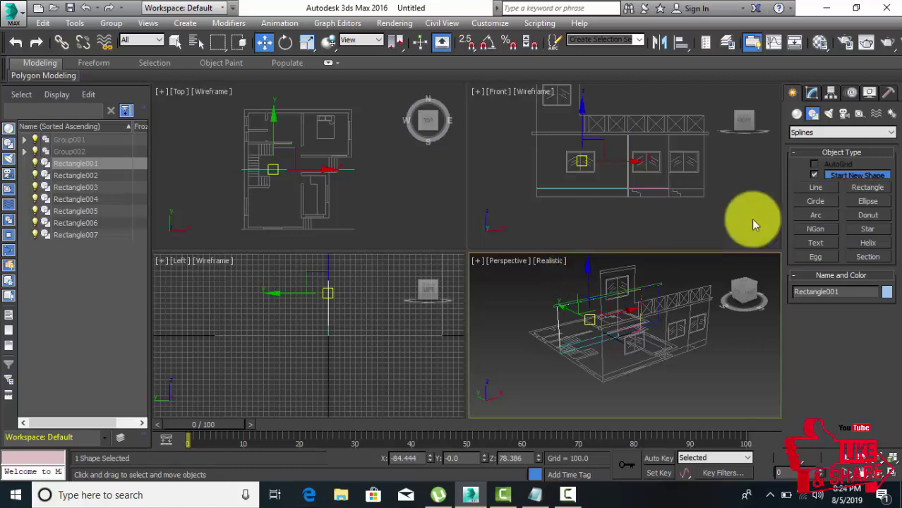
pyautogui.click(812, 92)
pyautogui.click(817, 129)
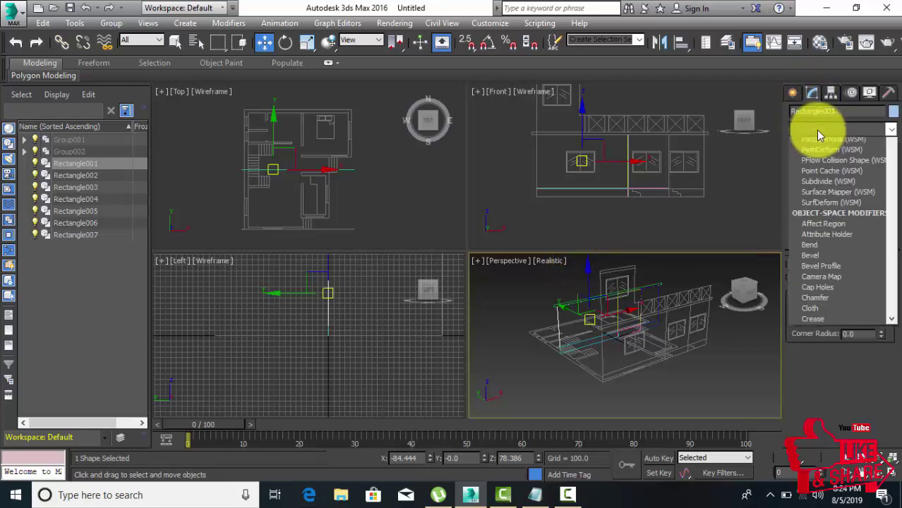
pyautogui.press('e')
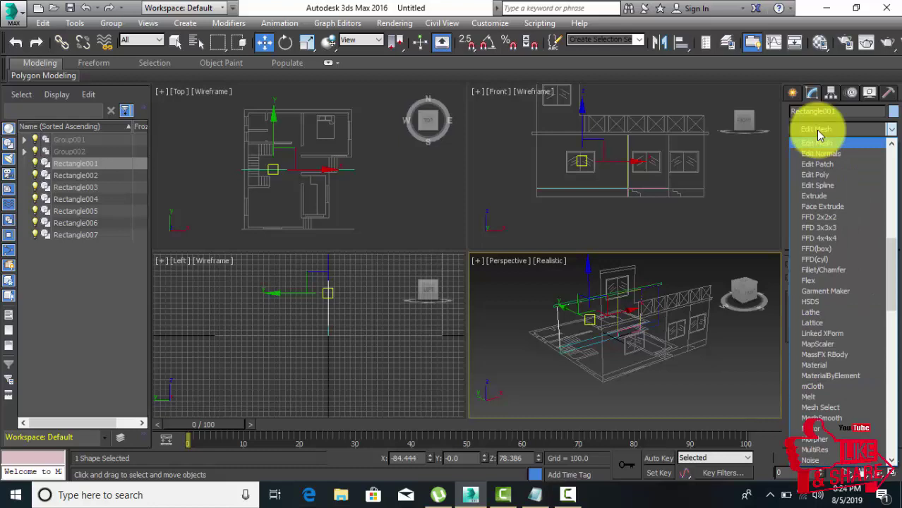
pyautogui.scroll(-15, 816, 130)
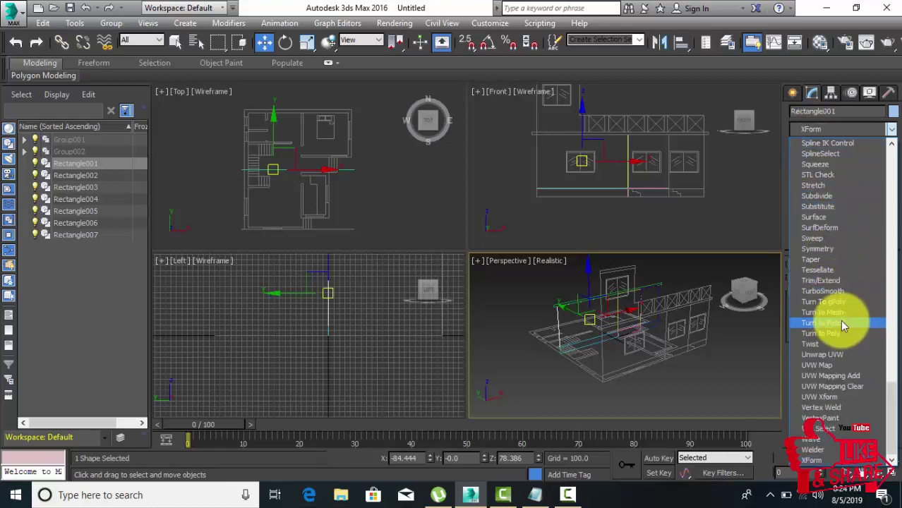
pyautogui.scroll(15, 841, 317)
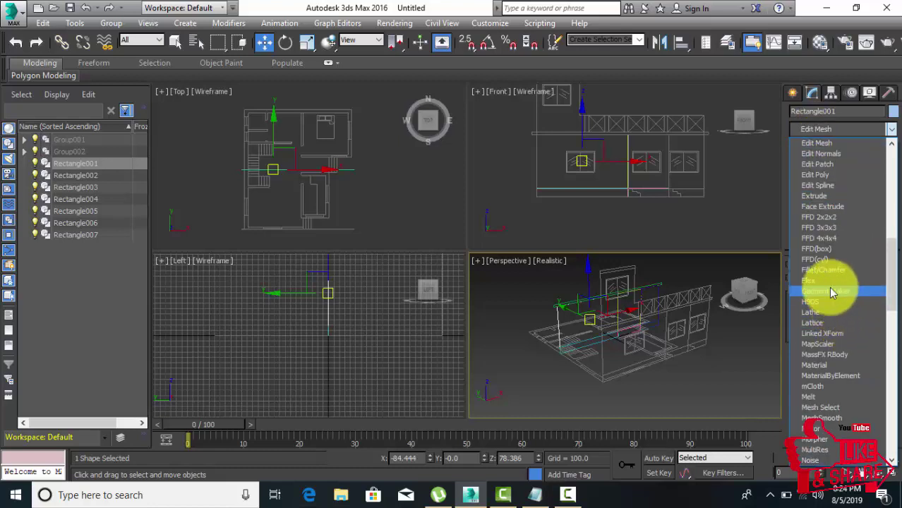
pyautogui.click(834, 197)
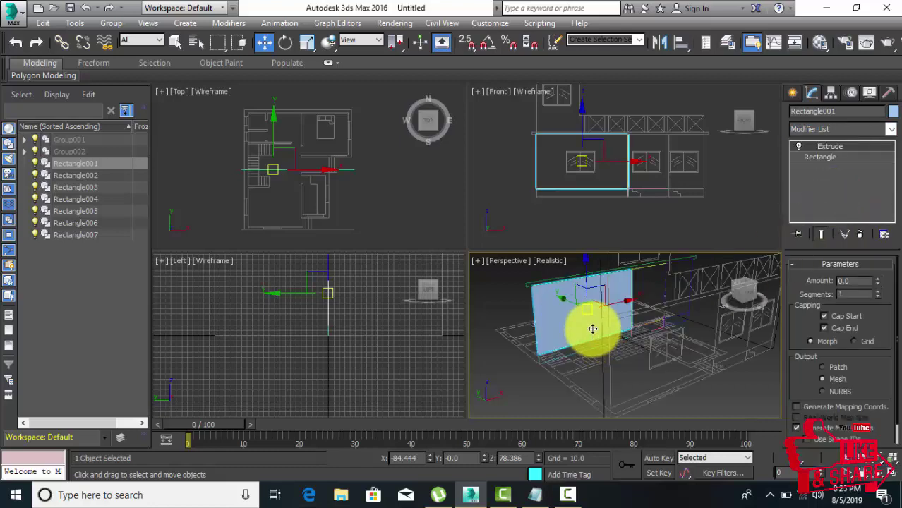
pyautogui.scroll(3, 597, 317)
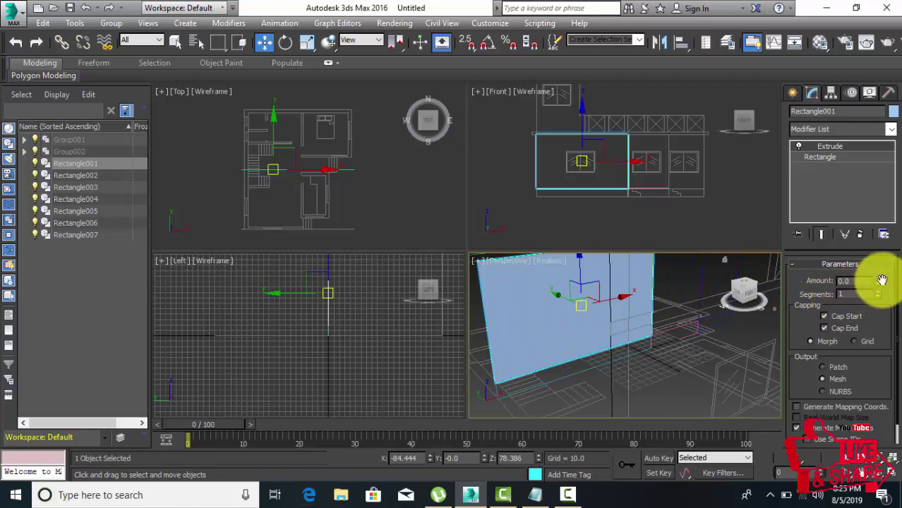
pyautogui.moveTo(880, 285); pyautogui.dragTo(880, 271)
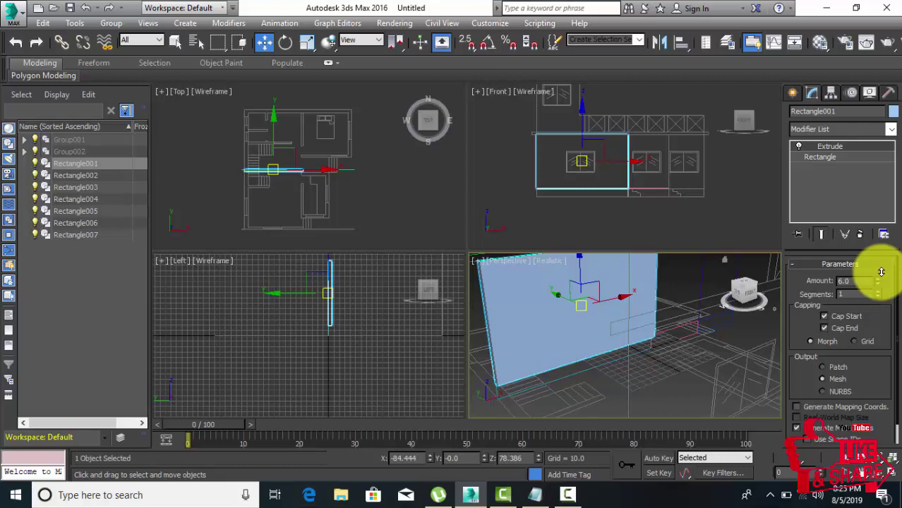
pyautogui.moveTo(881, 271); pyautogui.dragTo(882, 270)
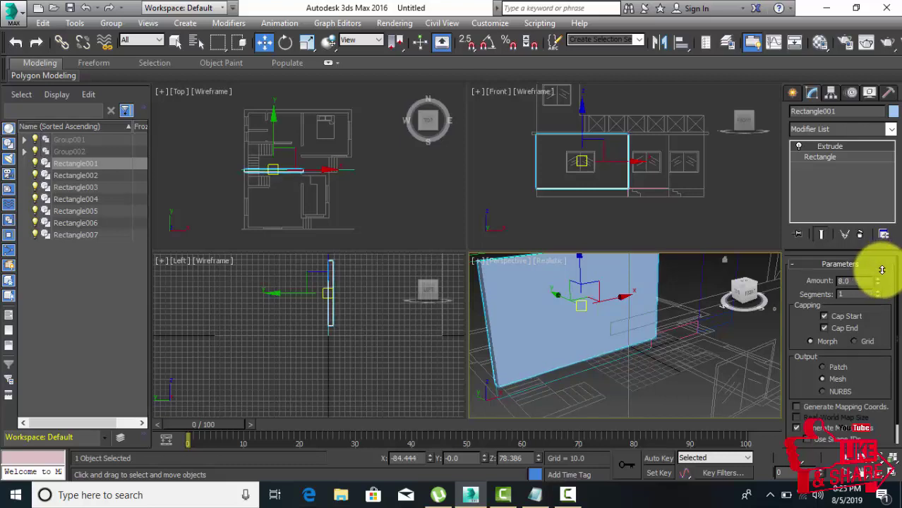
pyautogui.scroll(-5, 514, 347)
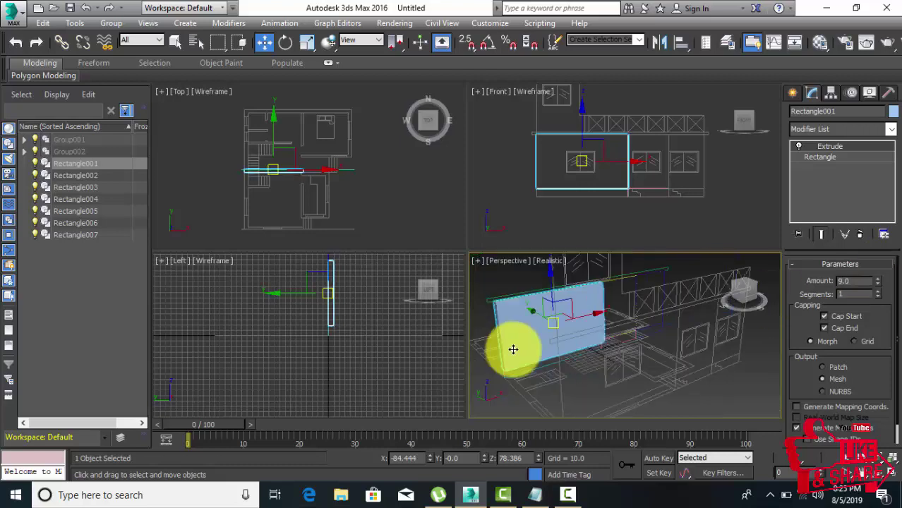
pyautogui.scroll(-3, 540, 346)
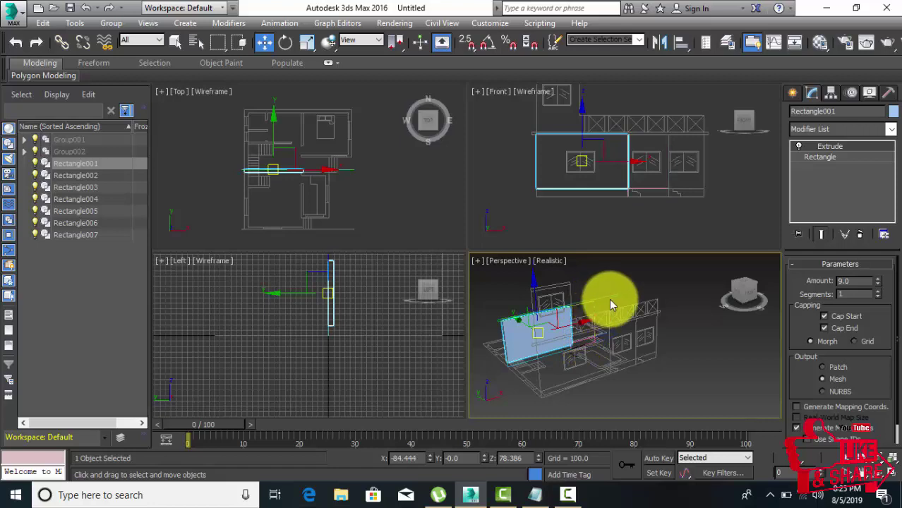
# Extrude Rectangle003 and Rectangle002 to 9.0 as solid wall panels
pyautogui.scroll(4, 611, 300)
pyautogui.click(613, 301)
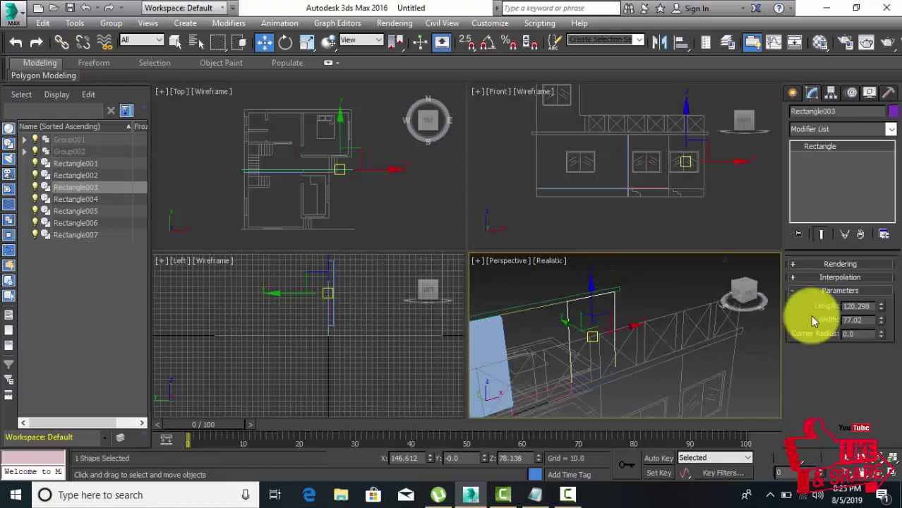
pyautogui.click(812, 131)
pyautogui.press('e')
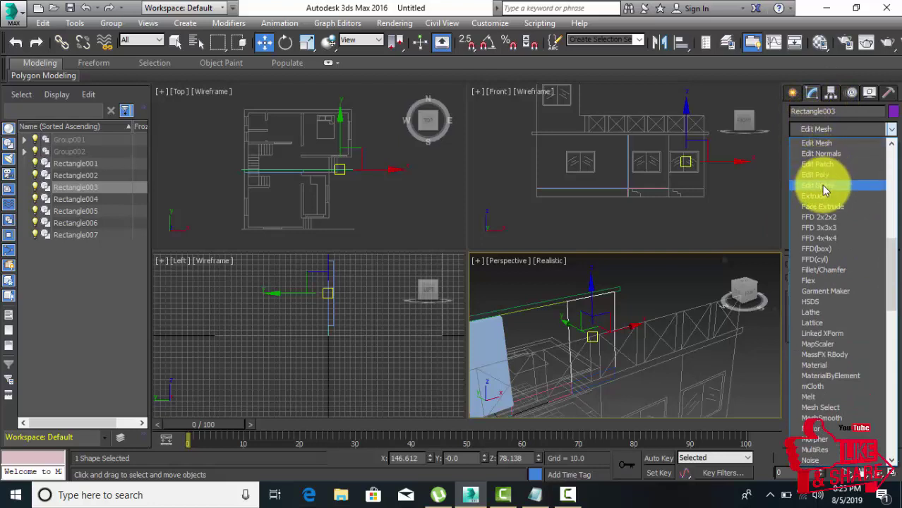
pyautogui.click(822, 196)
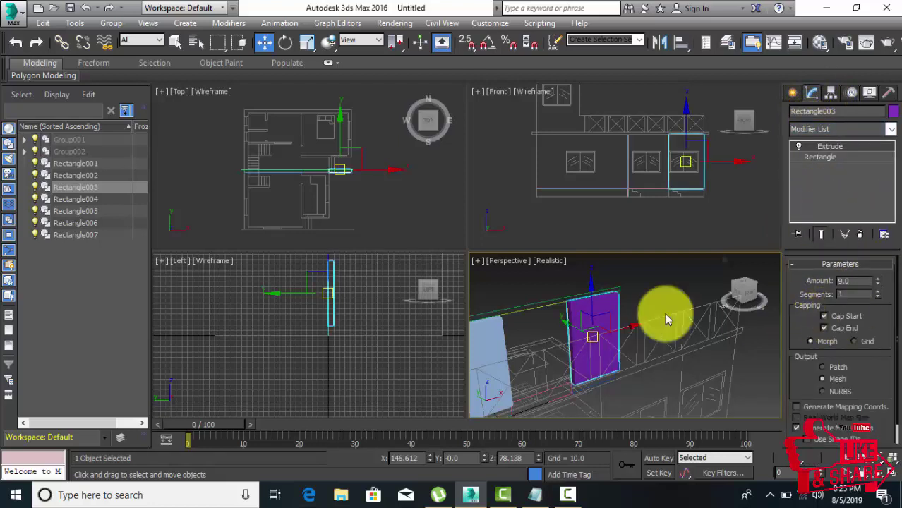
pyautogui.click(561, 302)
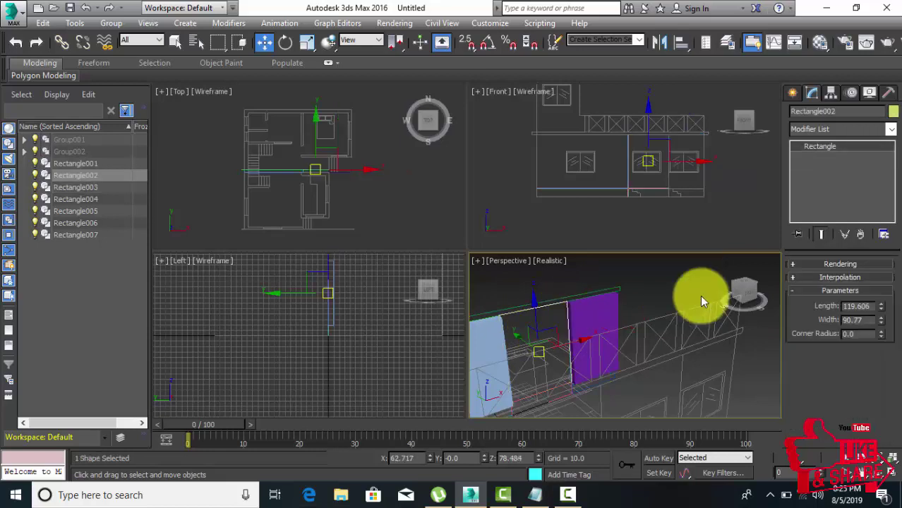
pyautogui.click(812, 123)
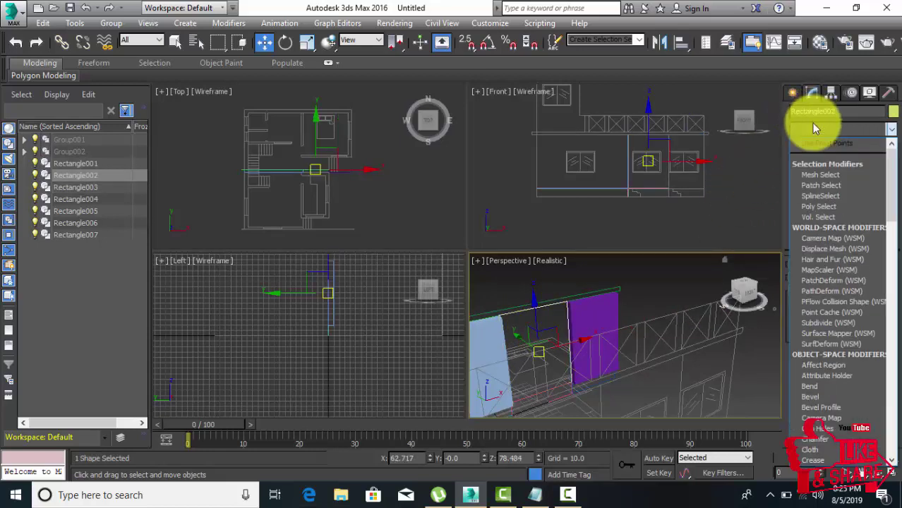
pyautogui.press('e')
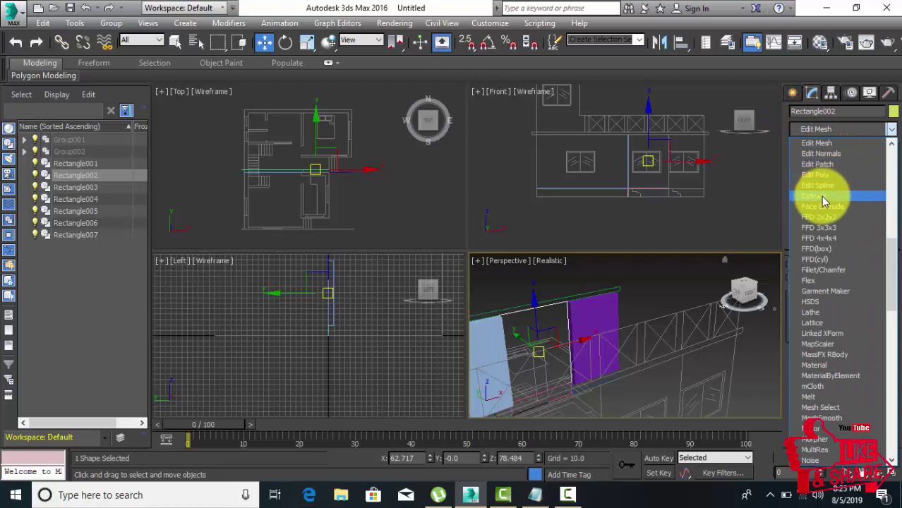
pyautogui.click(819, 195)
pyautogui.moveTo(616, 300)
pyautogui.keyDown('alt'); pyautogui.mouseDown(button='middle')
pyautogui.moveTo(689, 271)
pyautogui.moveTo(673, 285)
pyautogui.mouseUp(button='middle'); pyautogui.keyUp('alt')
pyautogui.scroll(5, 672, 286)
pyautogui.scroll(5, 600, 295)
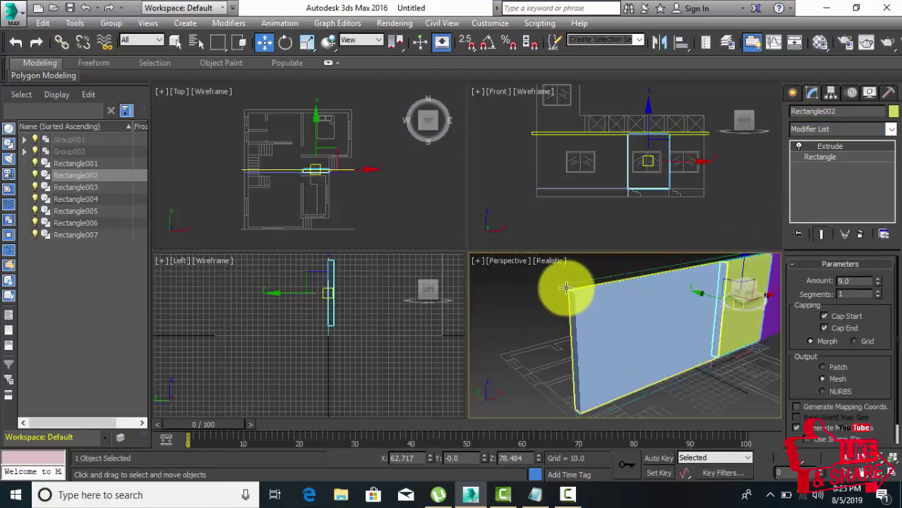
pyautogui.hotkey('ctrl', 'z')
# Extrude the top beam Rectangle004 to 9.0, then deselect and orbit to check the facade
pyautogui.click(562, 283)
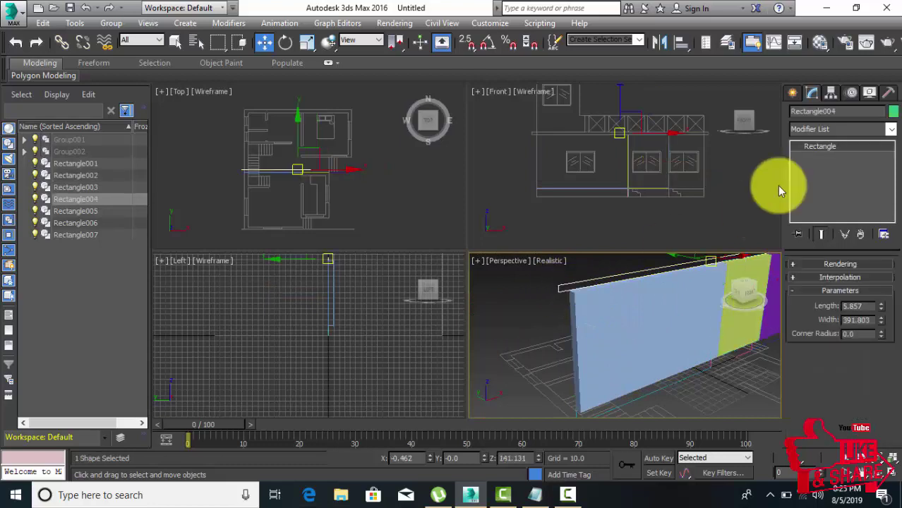
pyautogui.click(810, 130)
pyautogui.press('e')
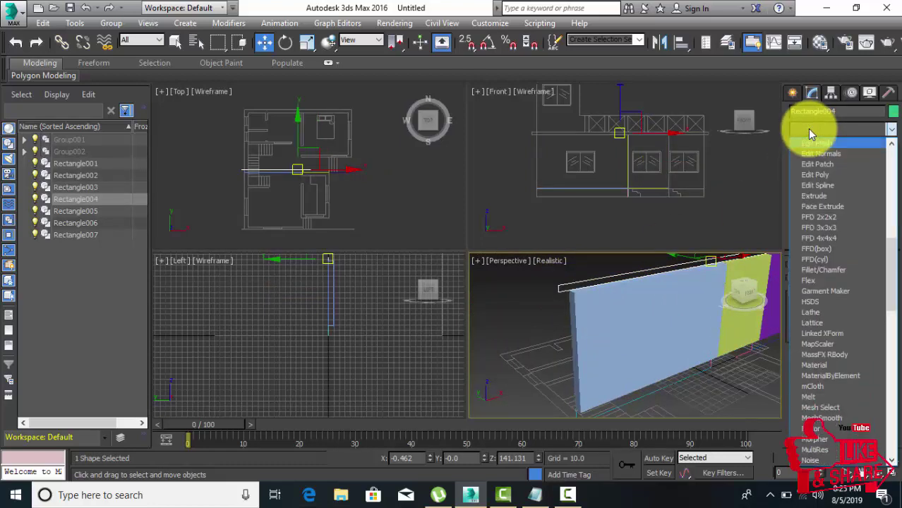
pyautogui.click(818, 198)
pyautogui.moveTo(765, 262); pyautogui.dragTo(531, 301)
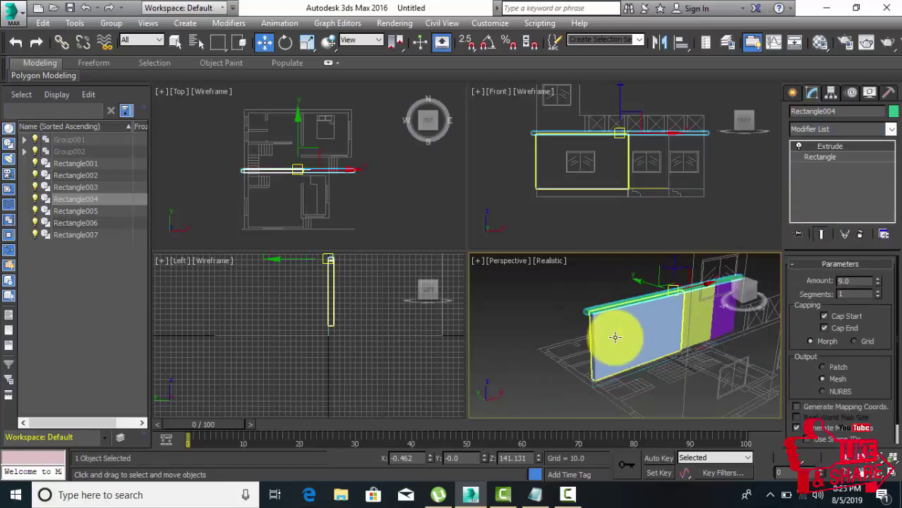
pyautogui.click(531, 302)
pyautogui.scroll(5, 598, 306)
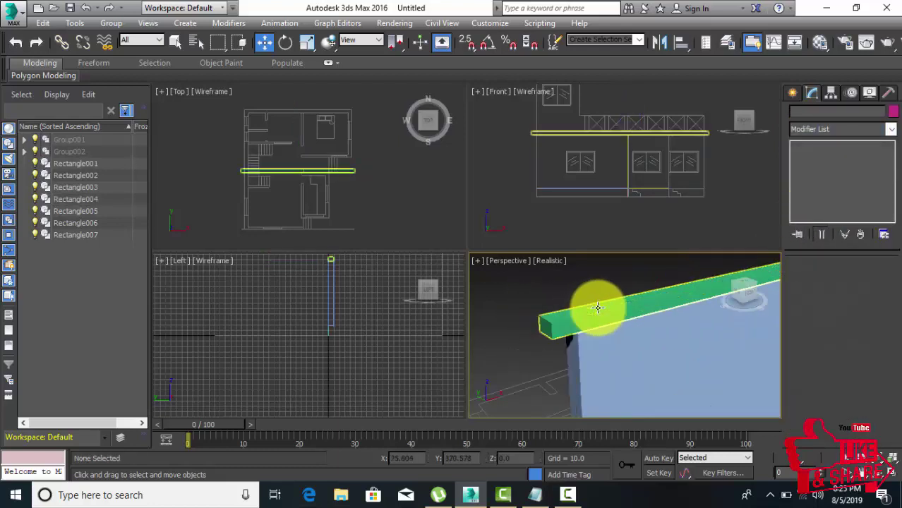
pyautogui.scroll(-5, 522, 294)
pyautogui.keyDown('alt'); pyautogui.moveTo(541, 298); pyautogui.dragTo(586, 289, button='middle'); pyautogui.keyUp('alt')
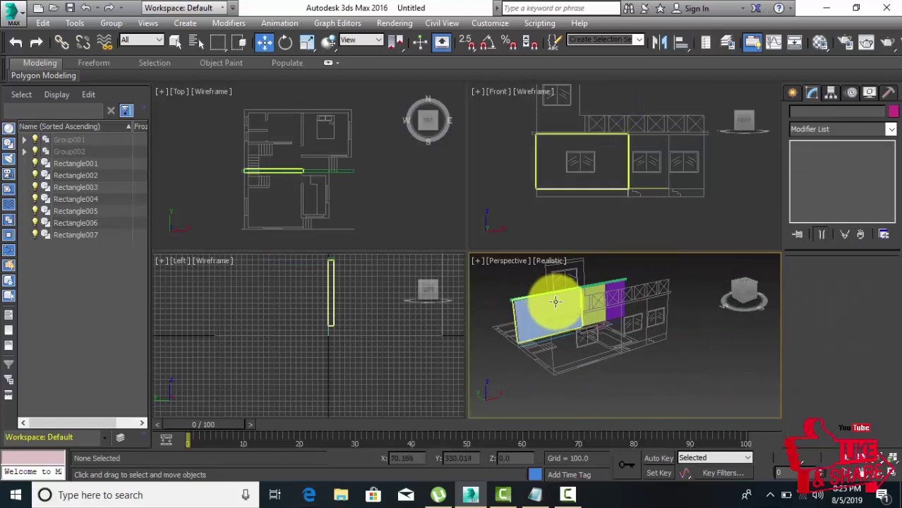
pyautogui.scroll(-3, 584, 306)
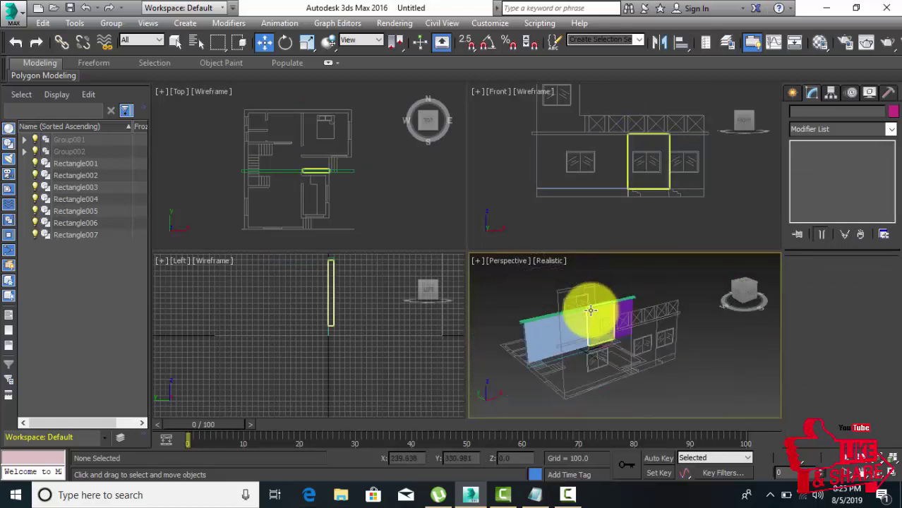
pyautogui.scroll(-3, 580, 325)
pyautogui.scroll(4, 577, 329)
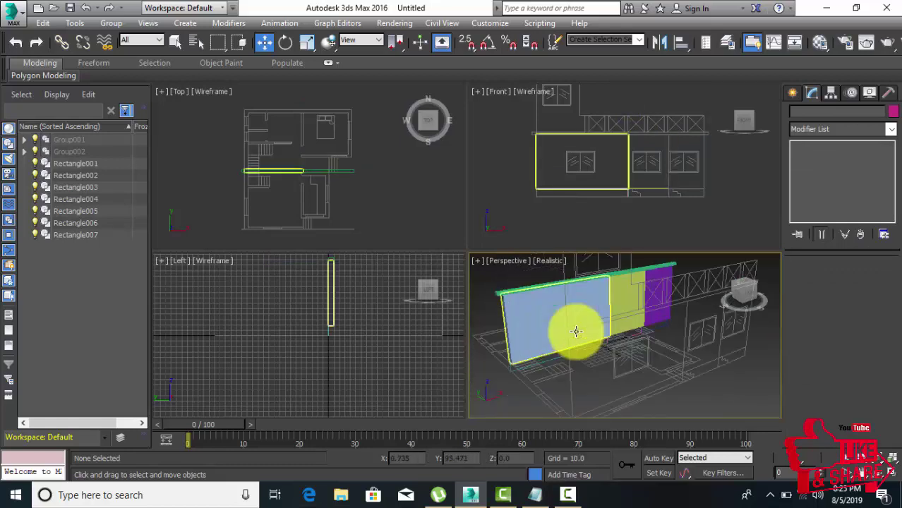
pyautogui.scroll(2, 570, 160)
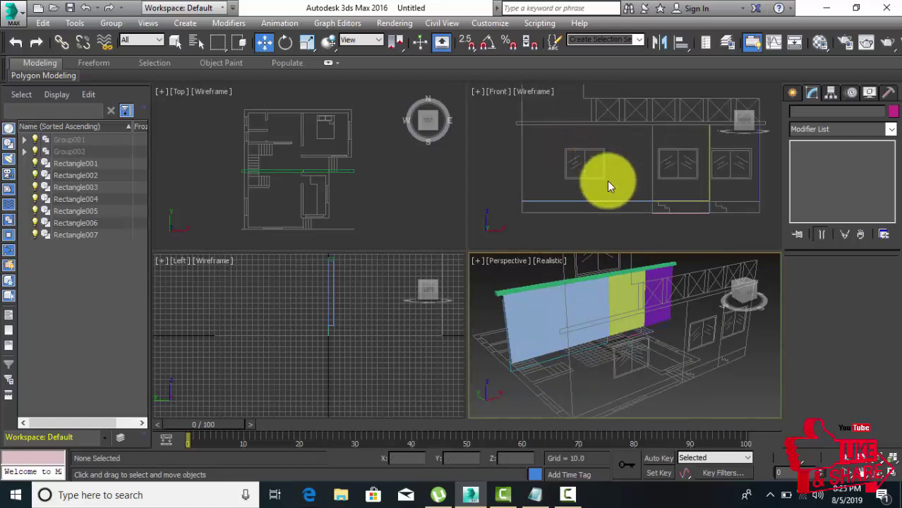
pyautogui.moveTo(605, 283); pyautogui.dragTo(583, 282, button='middle')
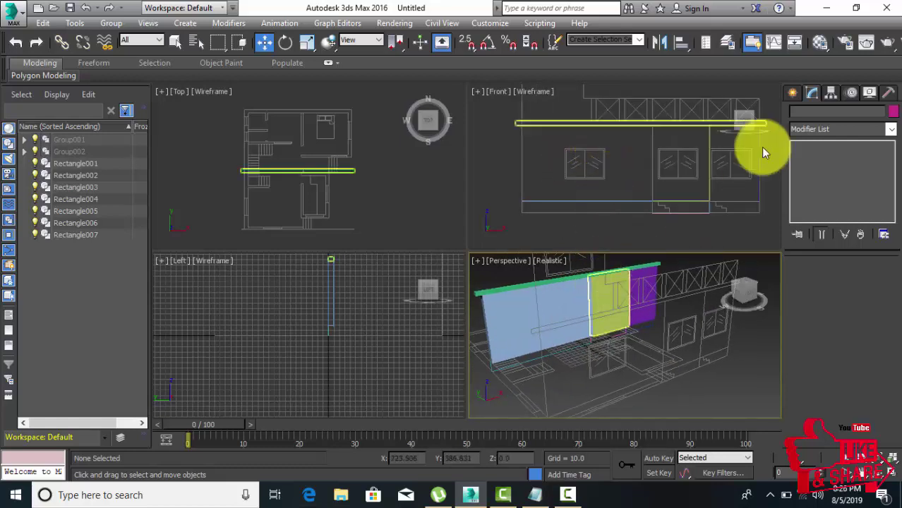
# Trace a rectangle over the left window outline on the front elevation
pyautogui.click(793, 90)
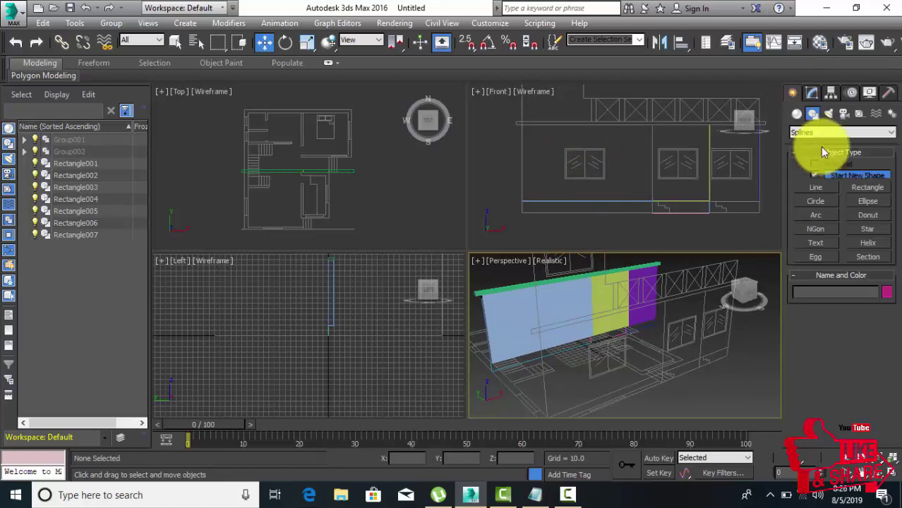
pyautogui.click(866, 188)
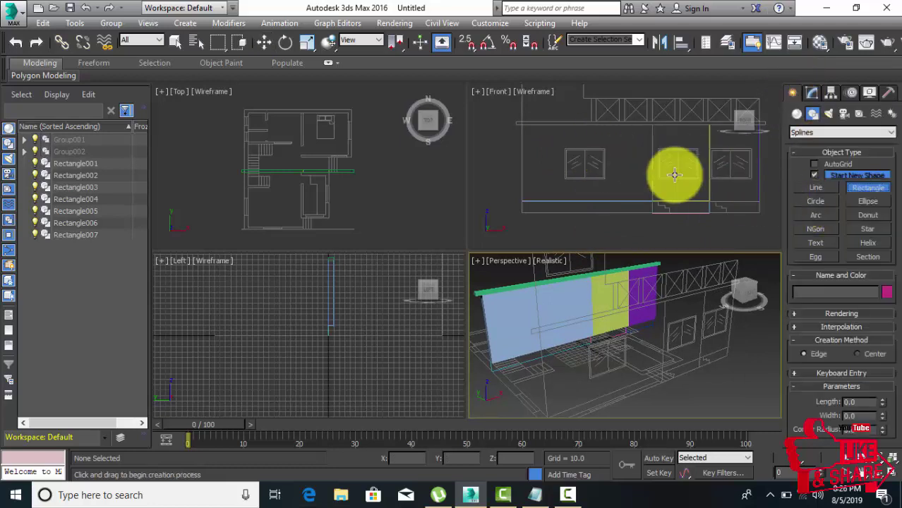
pyautogui.moveTo(664, 171); pyautogui.dragTo(626, 165, button='middle')
pyautogui.scroll(2, 574, 177)
pyautogui.scroll(2, 568, 169)
pyautogui.scroll(1, 528, 110)
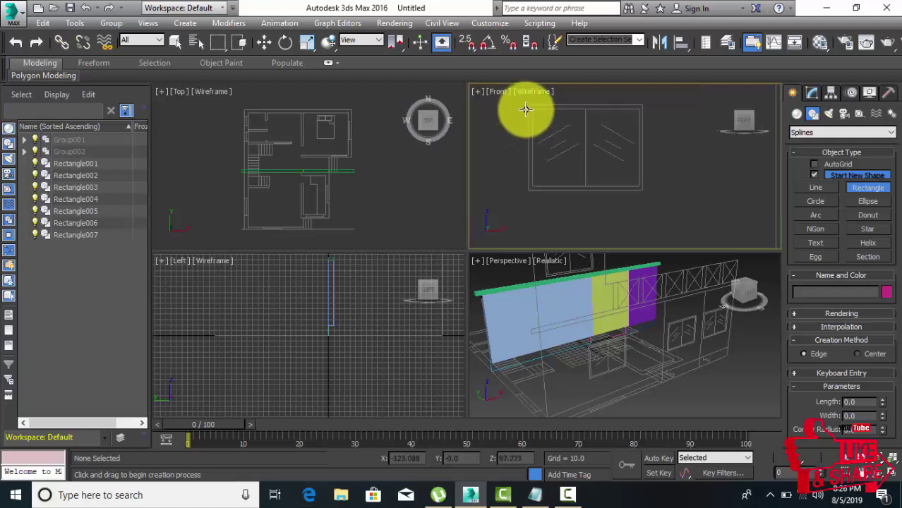
pyautogui.moveTo(527, 111); pyautogui.dragTo(532, 142, button='middle')
pyautogui.scroll(2, 532, 142)
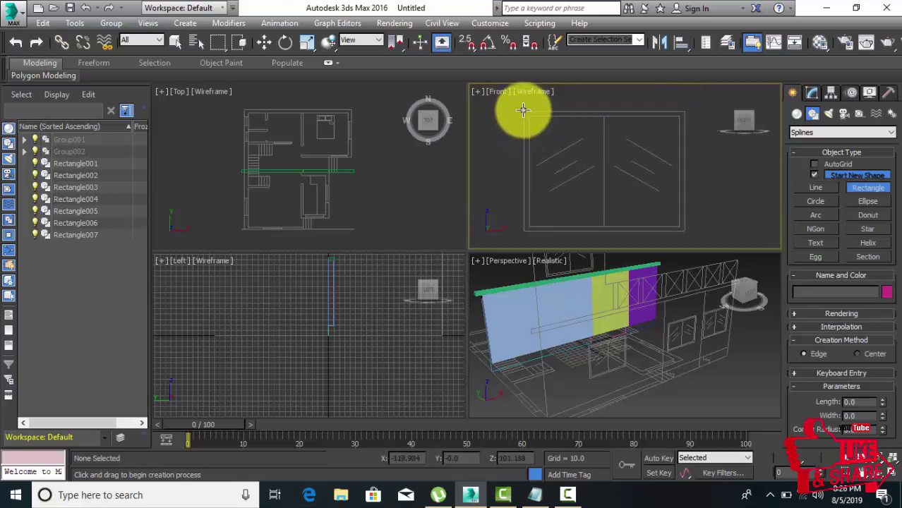
pyautogui.scroll(2, 528, 113)
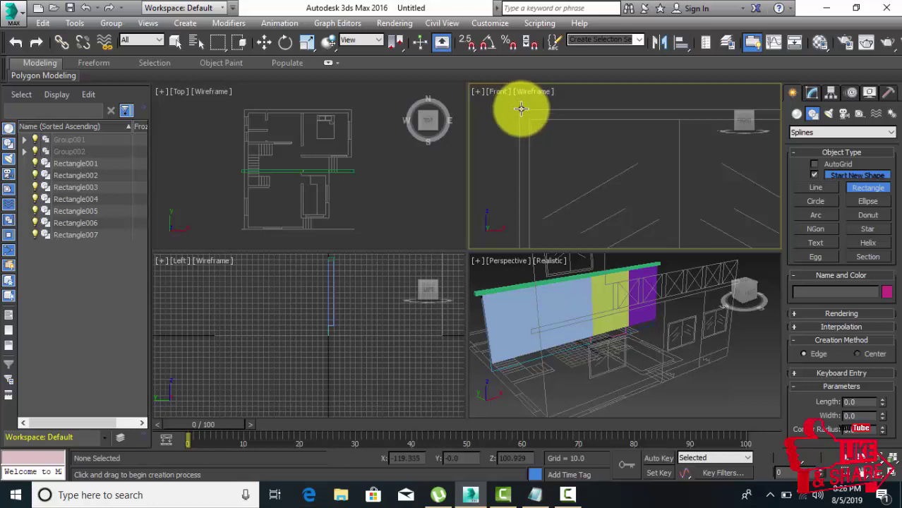
pyautogui.moveTo(542, 134)
pyautogui.mouseDown()
pyautogui.moveTo(657, 226)
pyautogui.moveTo(650, 161)
pyautogui.mouseUp()
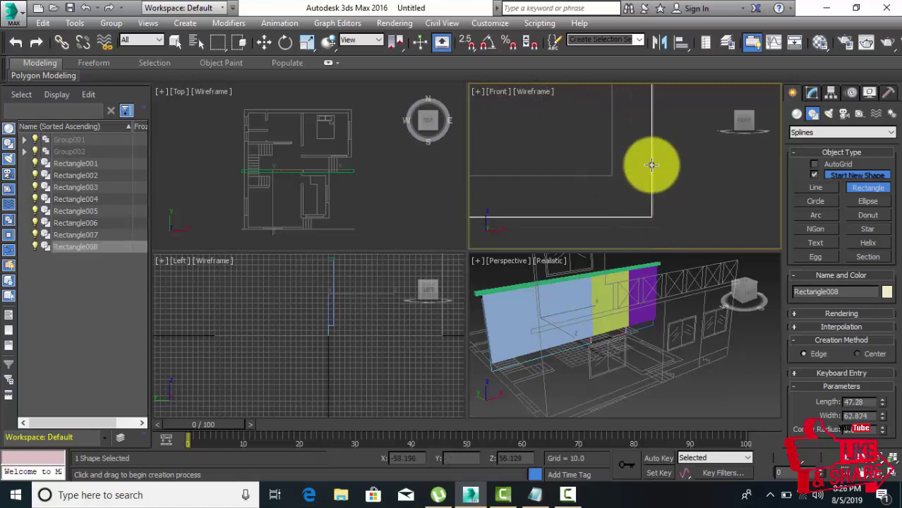
pyautogui.scroll(-2, 656, 196)
pyautogui.scroll(-3, 706, 178)
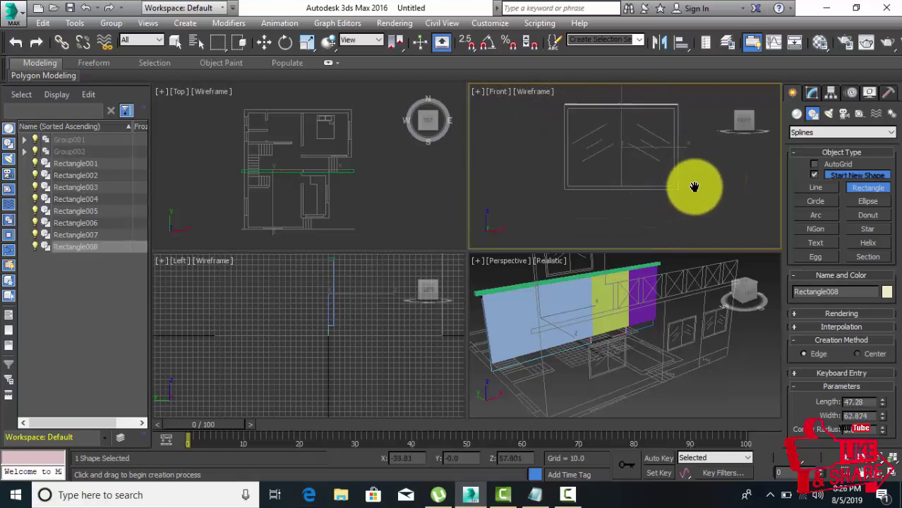
# Trace rectangles over the middle and right-hand windows, the last 47.005 by 66.067
pyautogui.moveTo(636, 177); pyautogui.dragTo(568, 166, button='middle')
pyautogui.scroll(2, 604, 178)
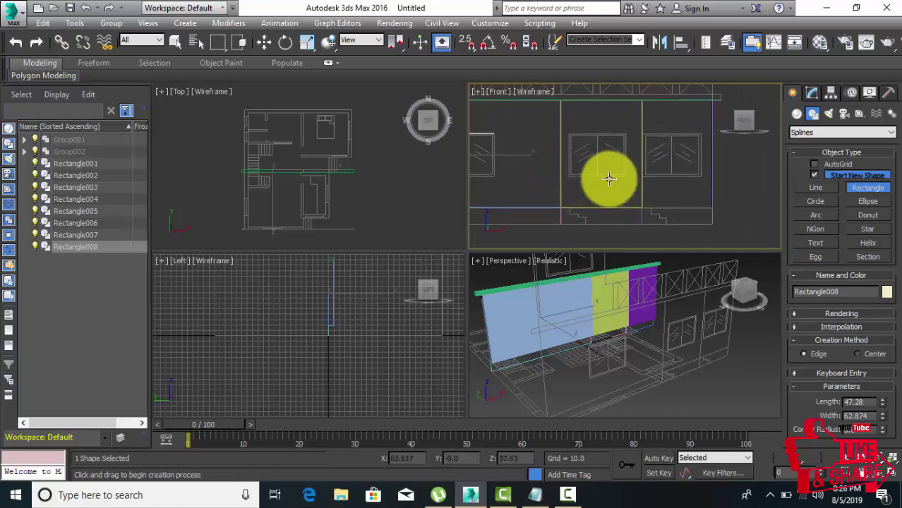
pyautogui.scroll(2, 598, 151)
pyautogui.scroll(2, 628, 206)
pyautogui.scroll(1, 581, 172)
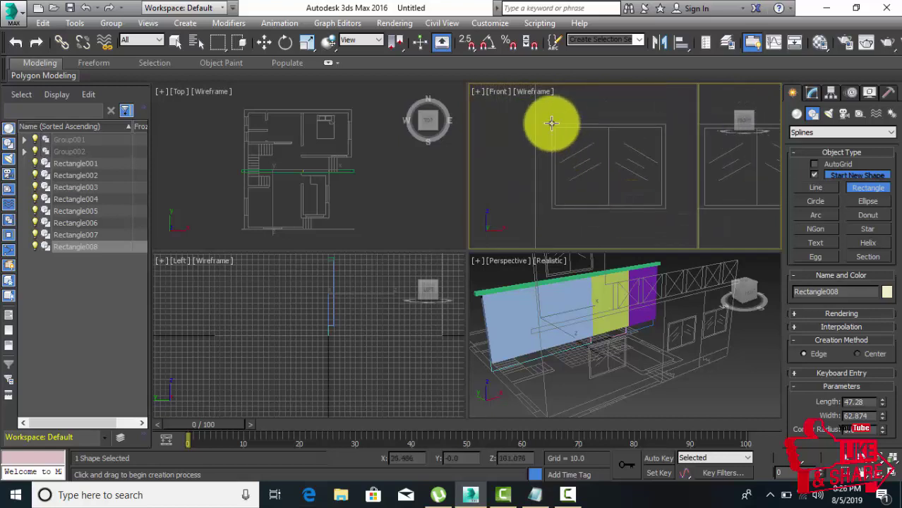
pyautogui.moveTo(551, 124); pyautogui.dragTo(657, 209)
pyautogui.scroll(2, 670, 205)
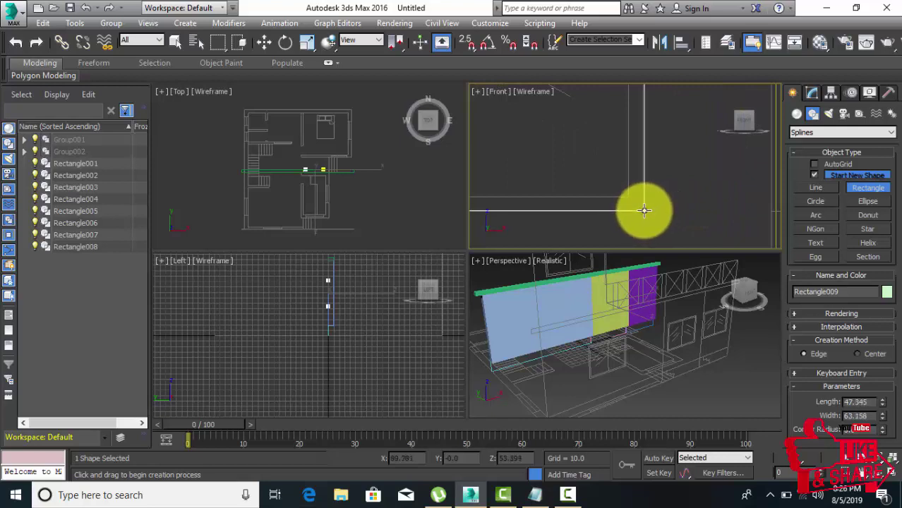
pyautogui.scroll(-3, 614, 212)
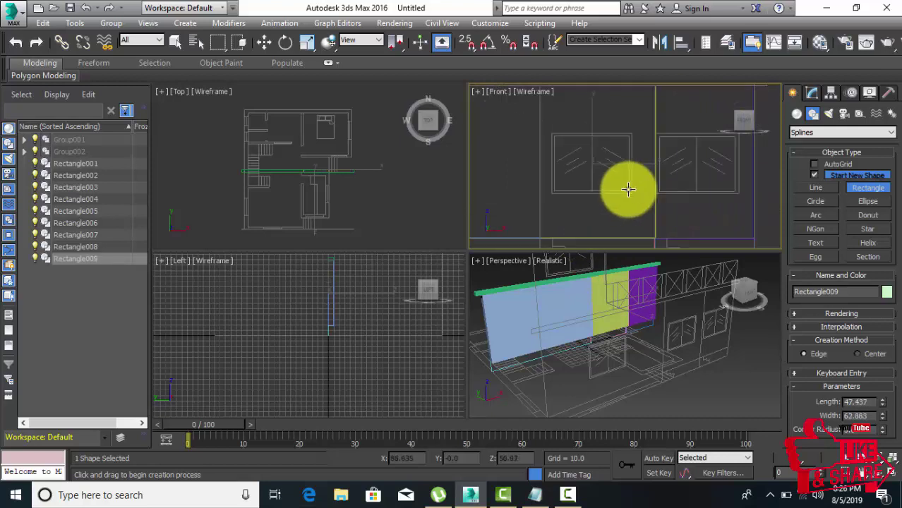
pyautogui.scroll(3, 618, 162)
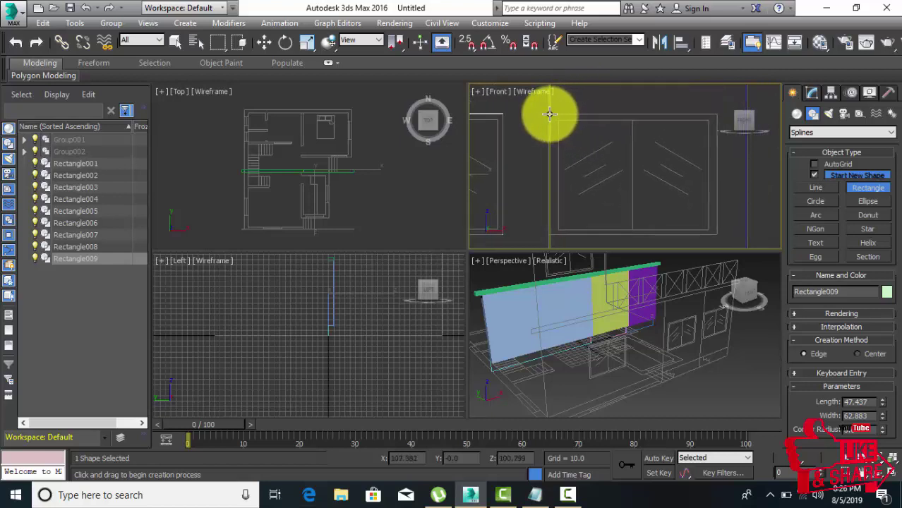
pyautogui.moveTo(549, 112); pyautogui.dragTo(721, 233)
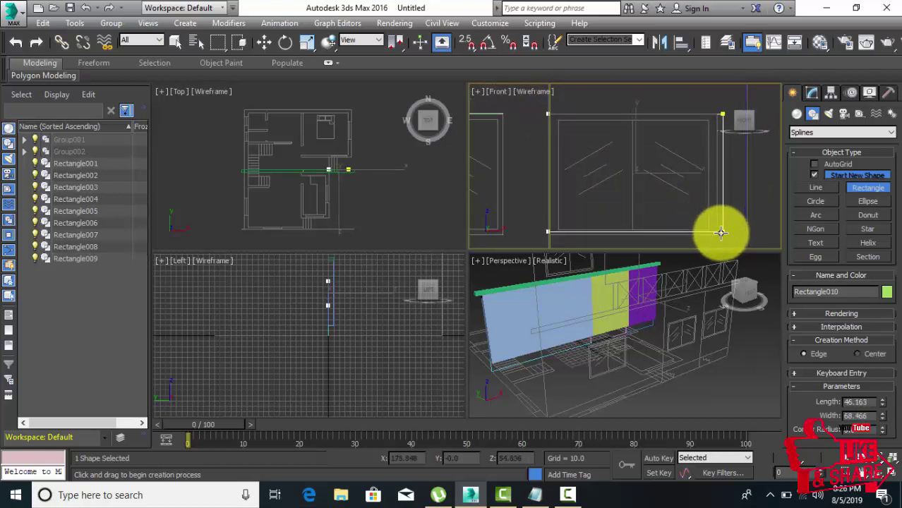
pyautogui.scroll(2, 720, 233)
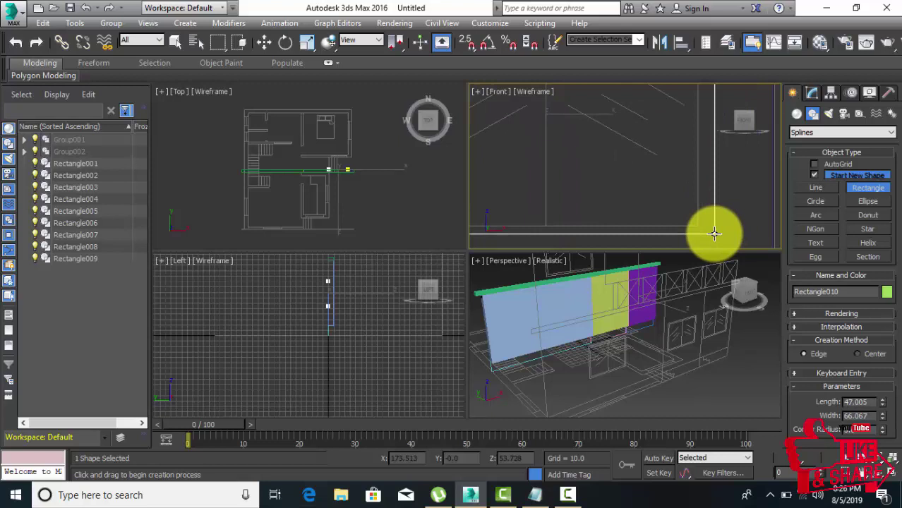
pyautogui.moveTo(706, 237); pyautogui.dragTo(706, 236)
pyautogui.scroll(-3, 679, 184)
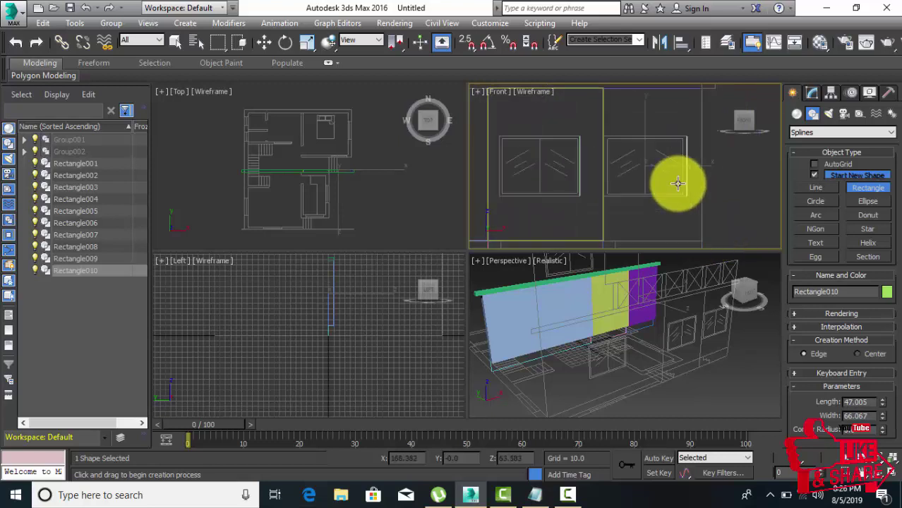
pyautogui.moveTo(679, 184)
pyautogui.mouseDown(button='middle')
pyautogui.moveTo(630, 183)
pyautogui.moveTo(717, 180)
pyautogui.mouseUp(button='middle')
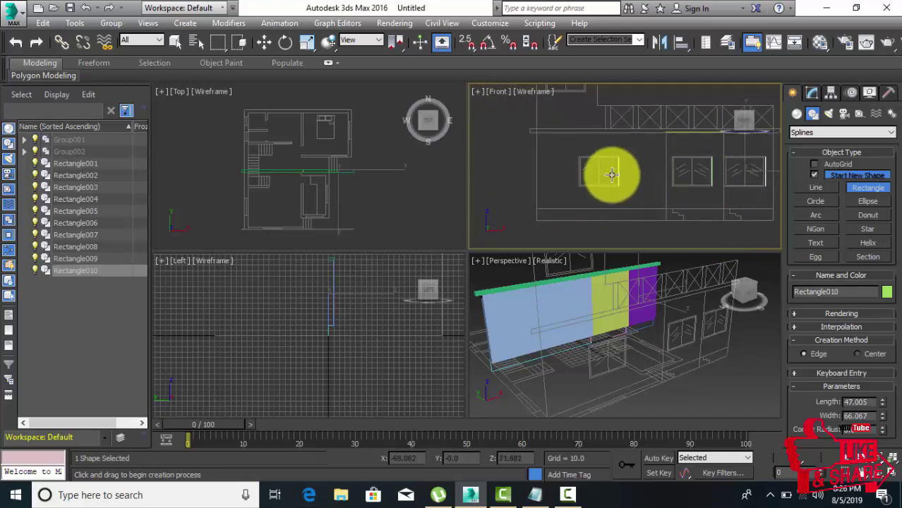
# Add an Extrude modifier to the right window rectangle and set Amount to 19.5
pyautogui.click(814, 92)
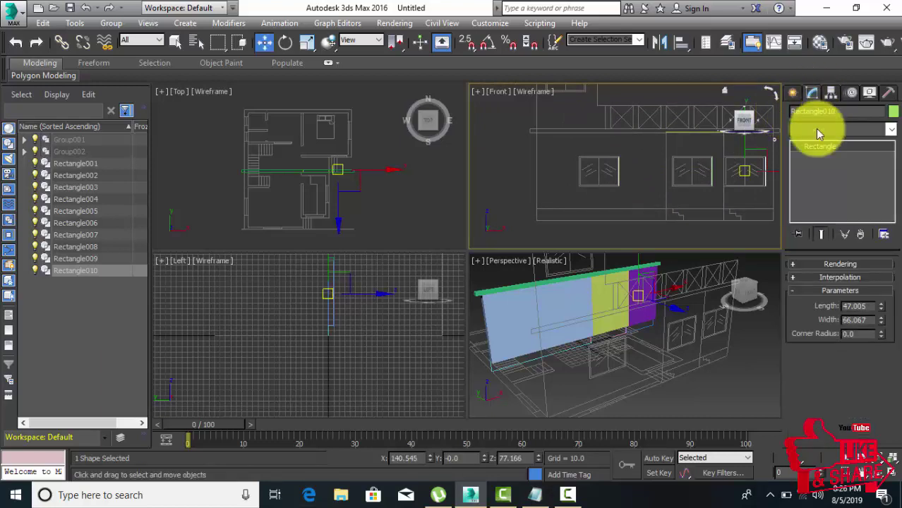
pyautogui.click(817, 128)
pyautogui.press('e')
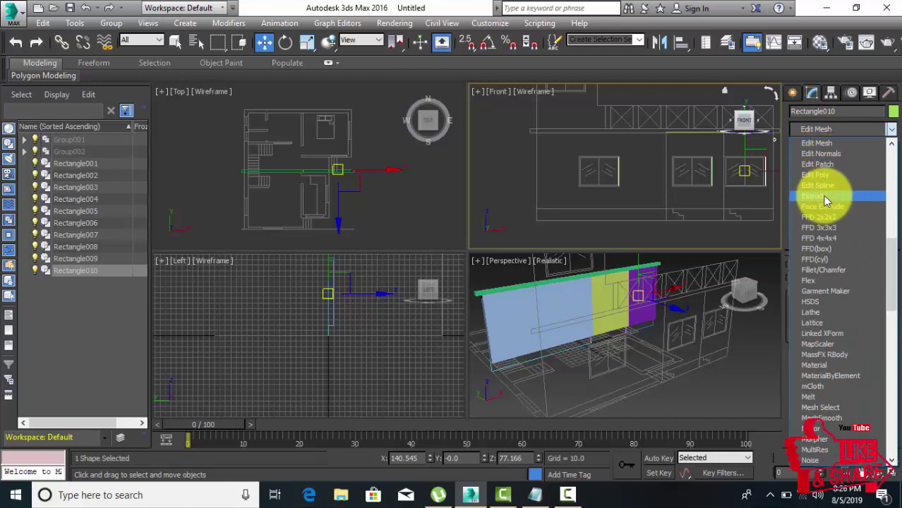
pyautogui.click(823, 195)
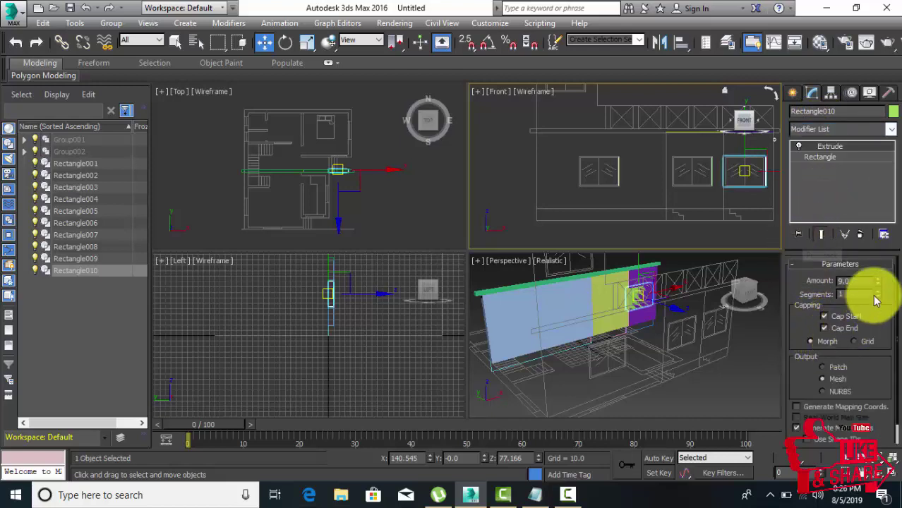
pyautogui.moveTo(879, 283); pyautogui.dragTo(876, 273)
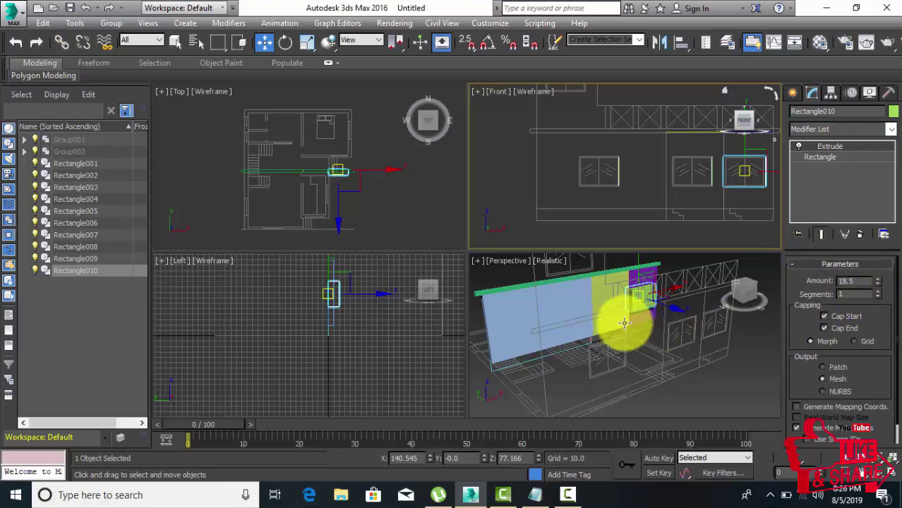
# Apply an Extrude modifier to the middle window rectangle as well
pyautogui.click(690, 185)
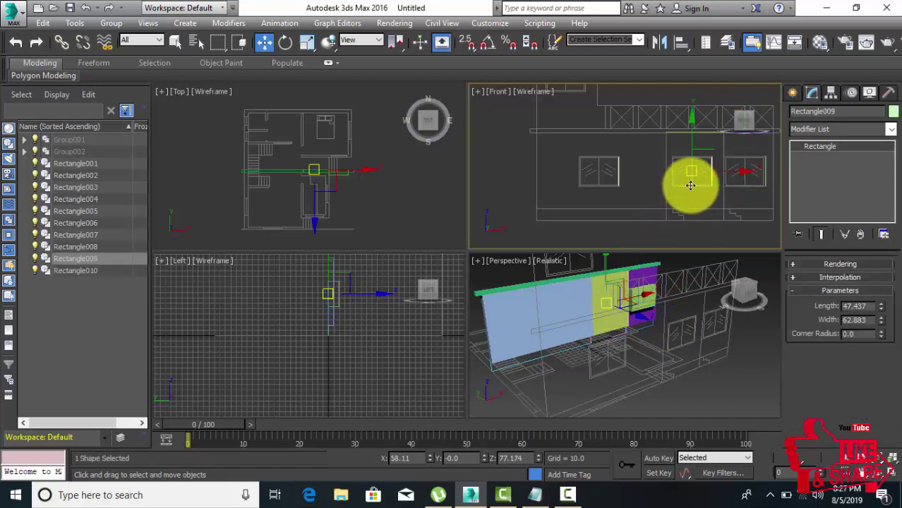
pyautogui.click(818, 127)
pyautogui.write('esh')
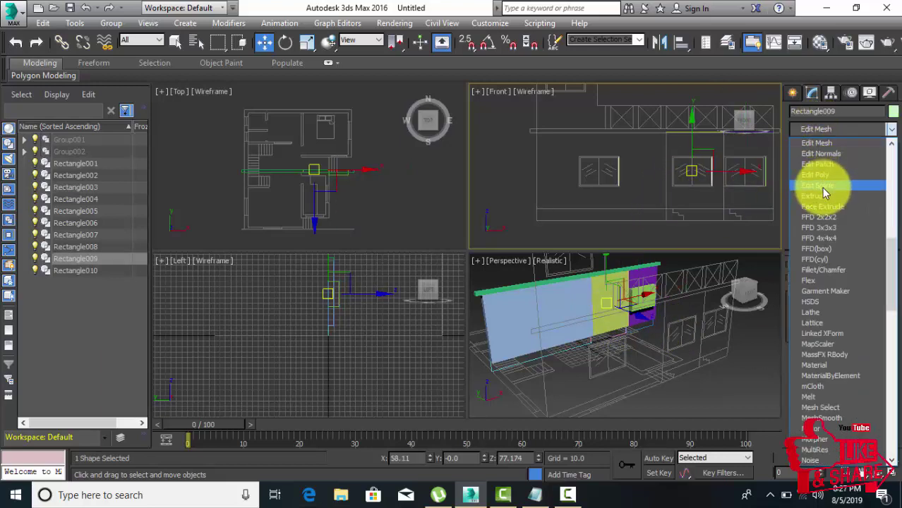
pyautogui.click(820, 195)
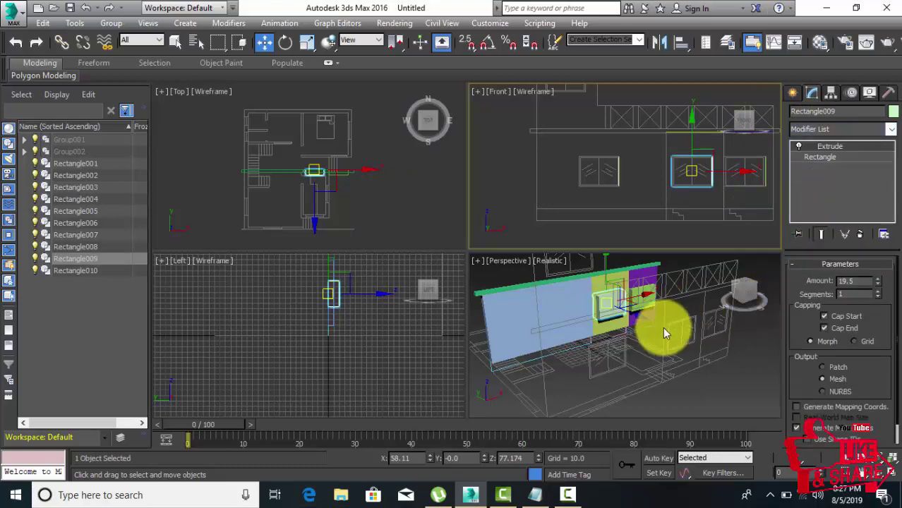
pyautogui.click(806, 129)
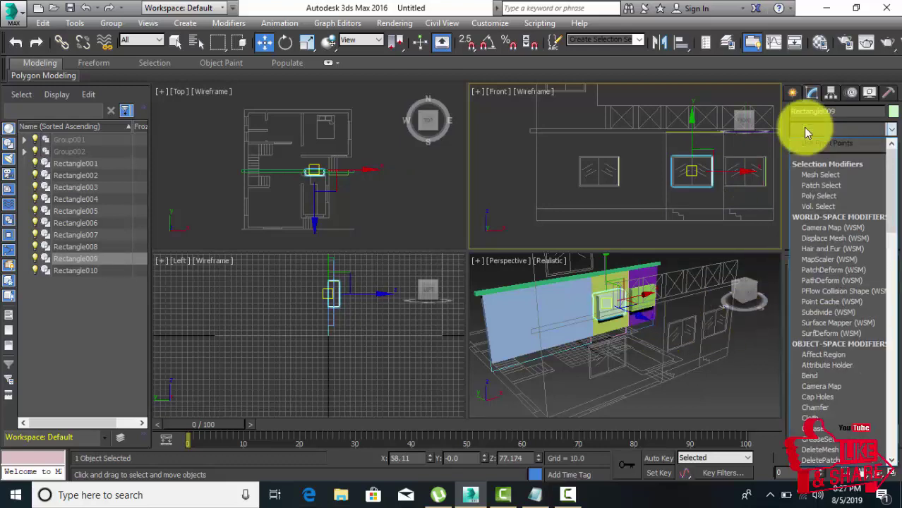
pyautogui.write('e')
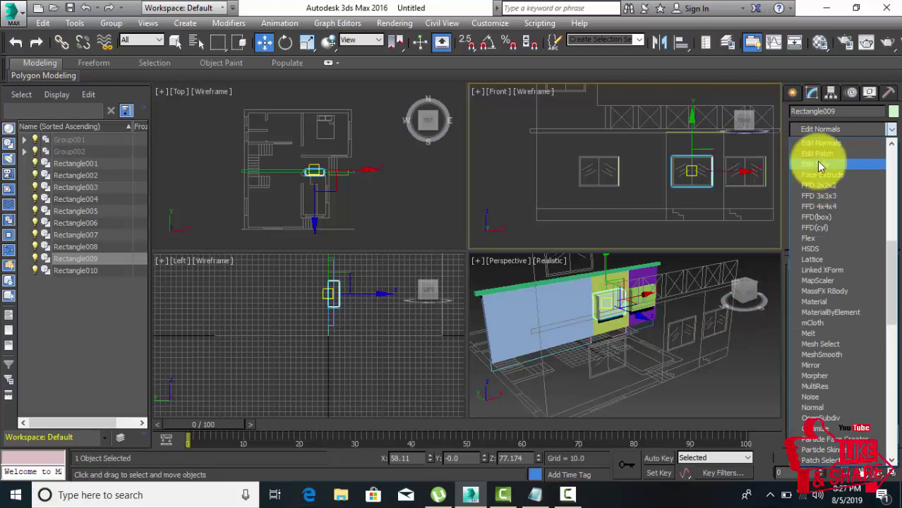
pyautogui.write('x')
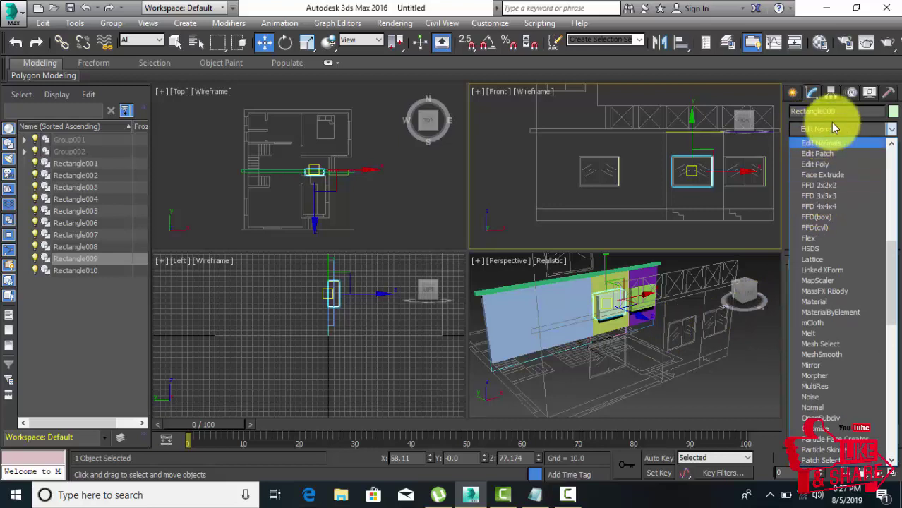
pyautogui.press('Return')
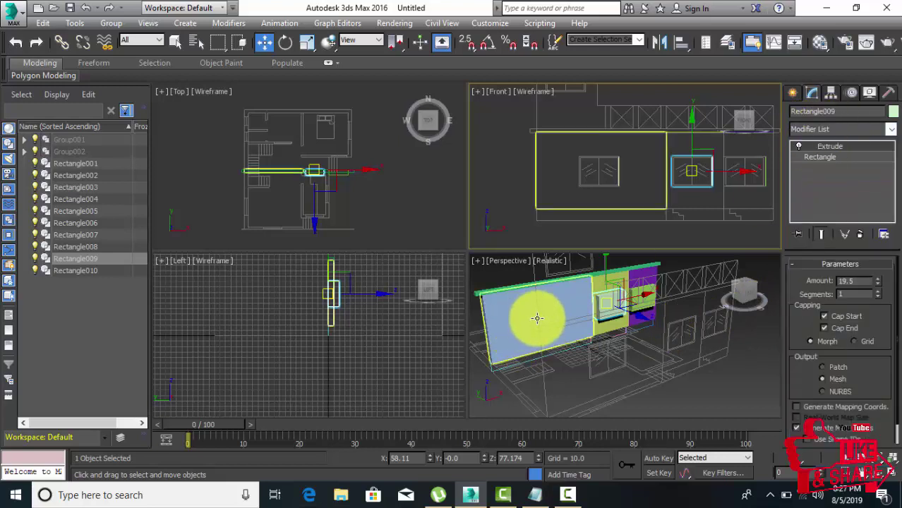
# Extrude the left window rectangle too, then deselect and orbit the perspective view
pyautogui.click(592, 203)
pyautogui.click(606, 184)
pyautogui.click(606, 184)
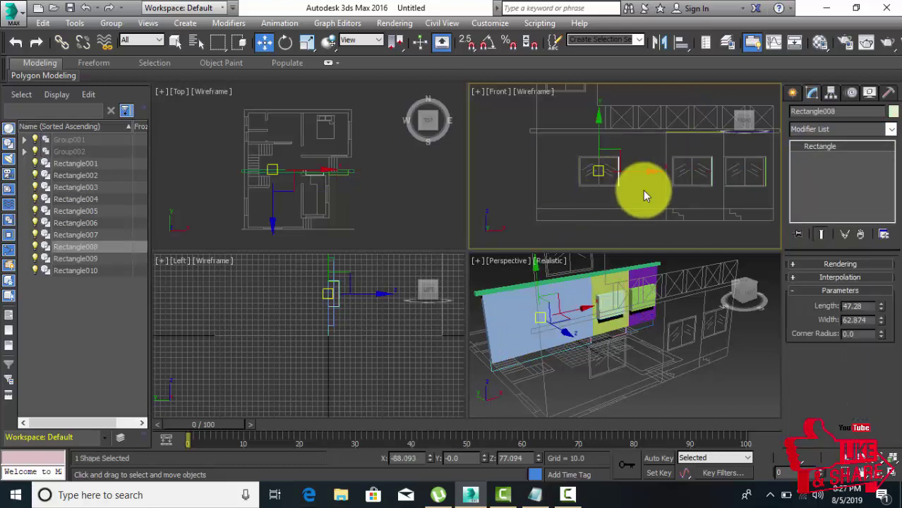
pyautogui.click(814, 128)
pyautogui.press('e')
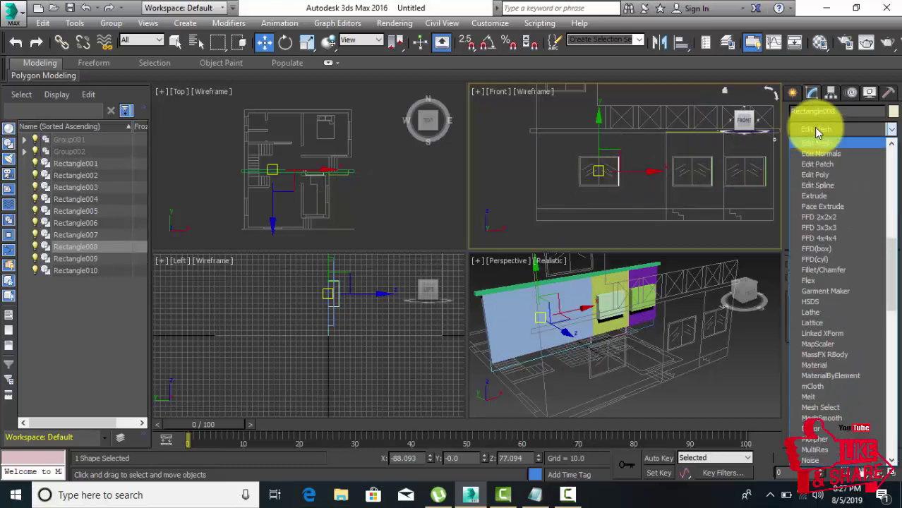
pyautogui.click(821, 197)
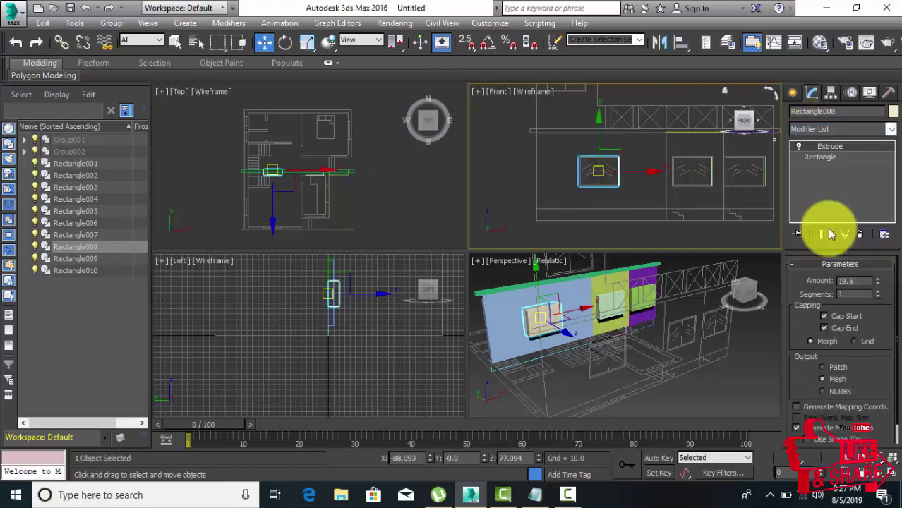
pyautogui.click(693, 402)
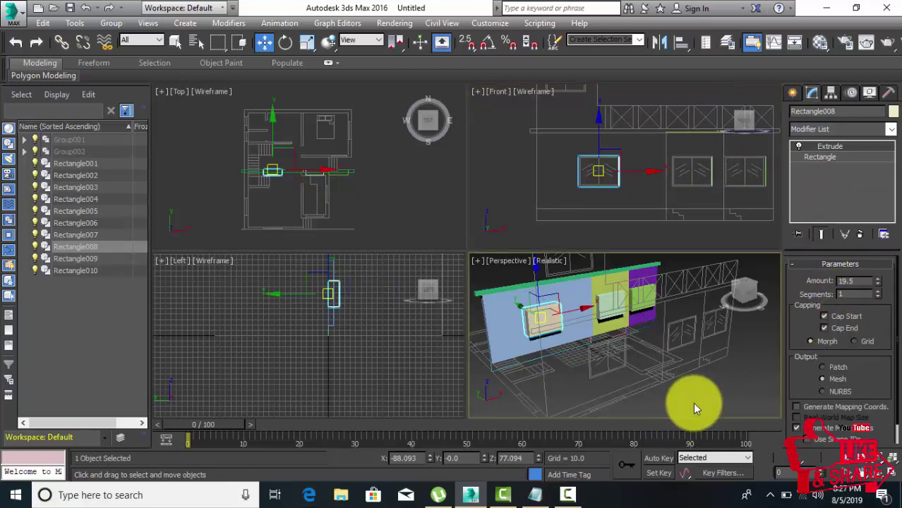
pyautogui.keyDown('alt'); pyautogui.moveTo(672, 394); pyautogui.dragTo(709, 375, button='middle'); pyautogui.keyUp('alt')
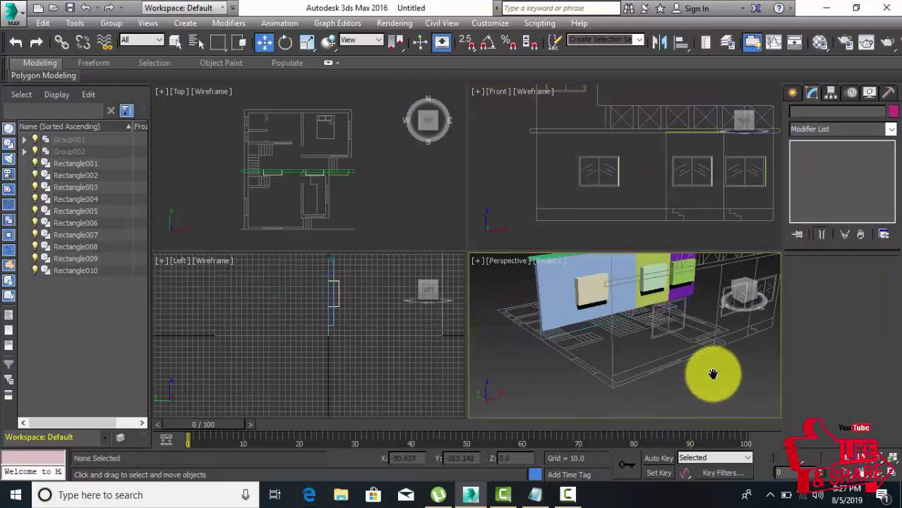
# Select the three base strip outlines Rectangle005, Rectangle006 and Rectangle007 together
pyautogui.click(541, 333)
pyautogui.moveTo(543, 346)
pyautogui.keyDown('alt'); pyautogui.mouseDown(button='middle')
pyautogui.moveTo(524, 363)
pyautogui.moveTo(655, 319)
pyautogui.mouseUp(button='middle'); pyautogui.keyUp('alt')
pyautogui.keyDown('ctrl'); pyautogui.click(655, 316); pyautogui.keyUp('ctrl')
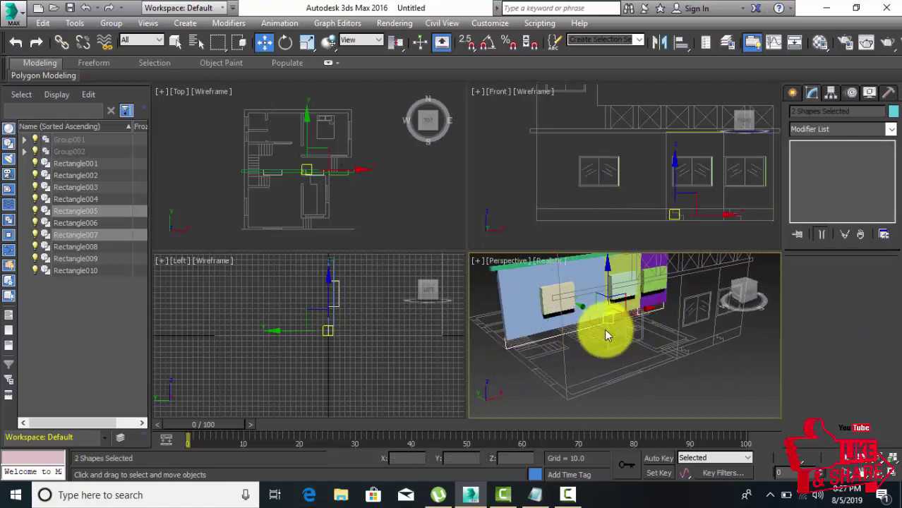
pyautogui.scroll(4, 605, 329)
pyautogui.keyDown('ctrl'); pyautogui.click(630, 308); pyautogui.keyUp('ctrl')
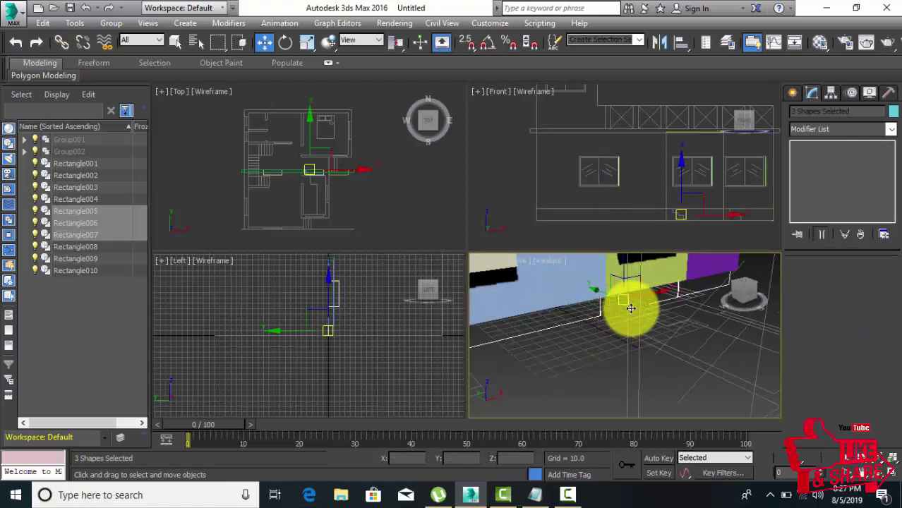
# Extrude the three strips together with an Amount of 9.0, then deselect
pyautogui.click(806, 128)
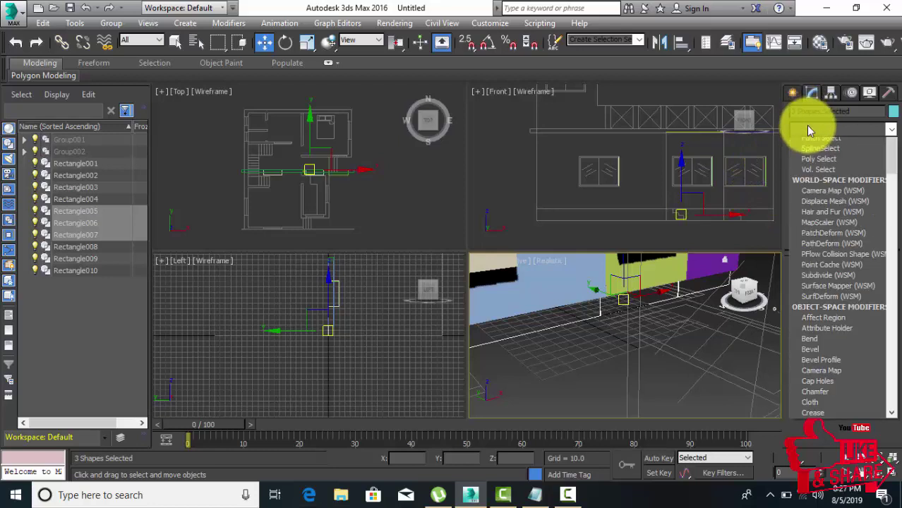
pyautogui.scroll(-10, 810, 131)
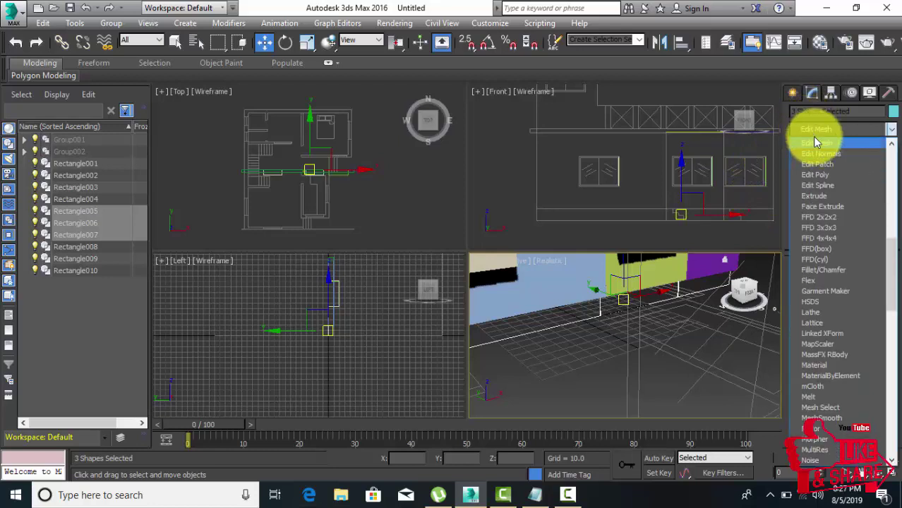
pyautogui.click(830, 194)
pyautogui.scroll(-3, 593, 359)
pyautogui.scroll(-3, 593, 362)
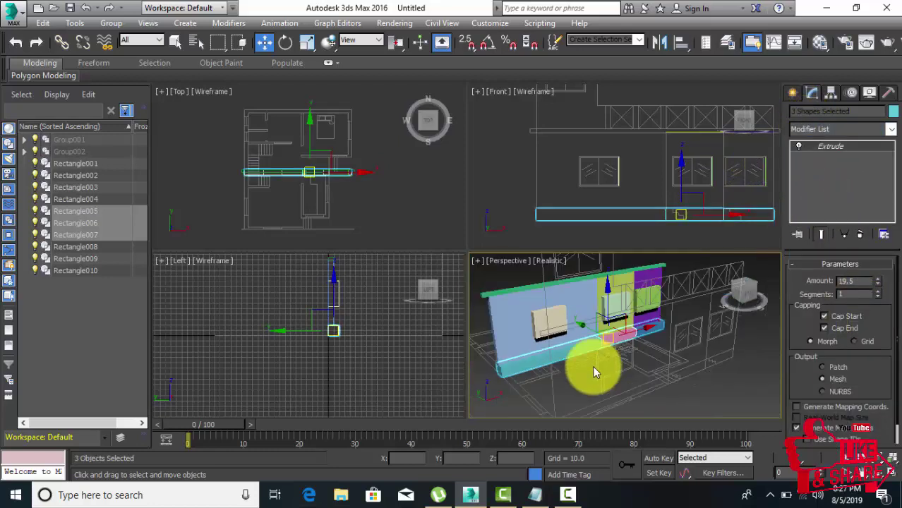
pyautogui.moveTo(592, 365); pyautogui.dragTo(631, 355, button='middle')
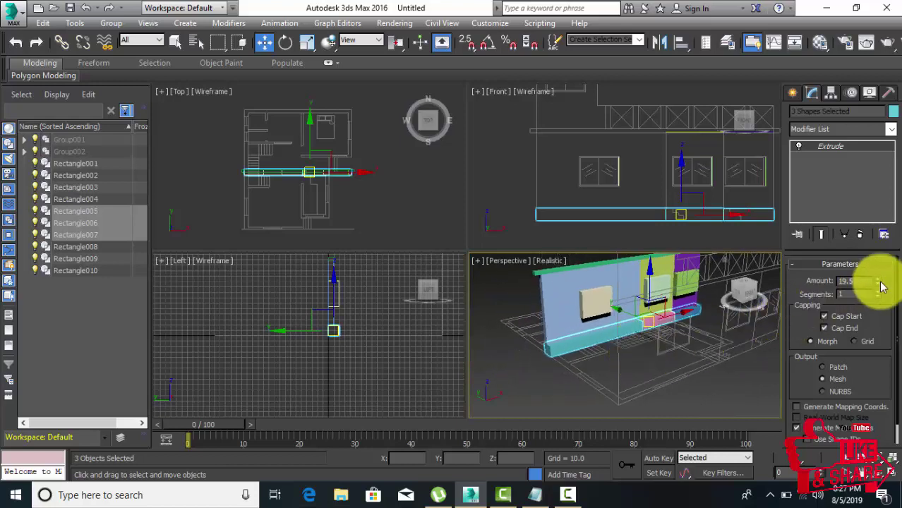
pyautogui.moveTo(880, 282); pyautogui.dragTo(880, 291)
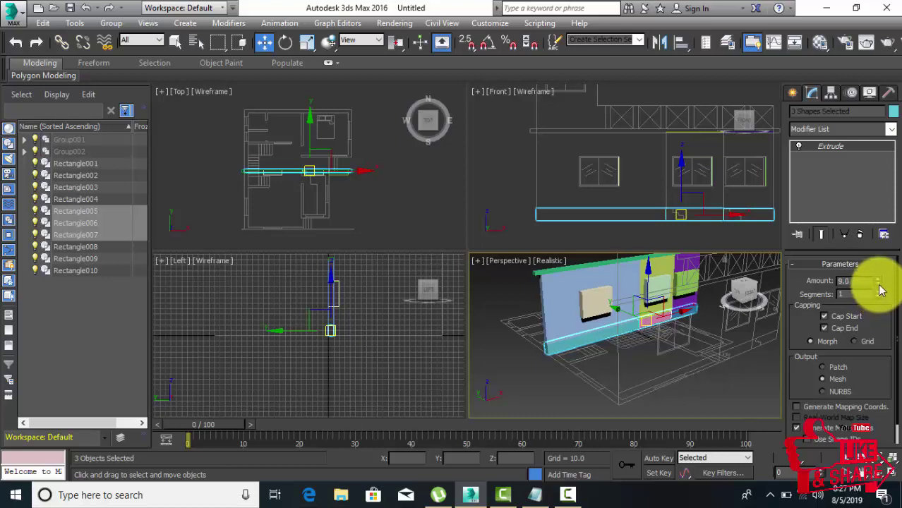
pyautogui.click(542, 387)
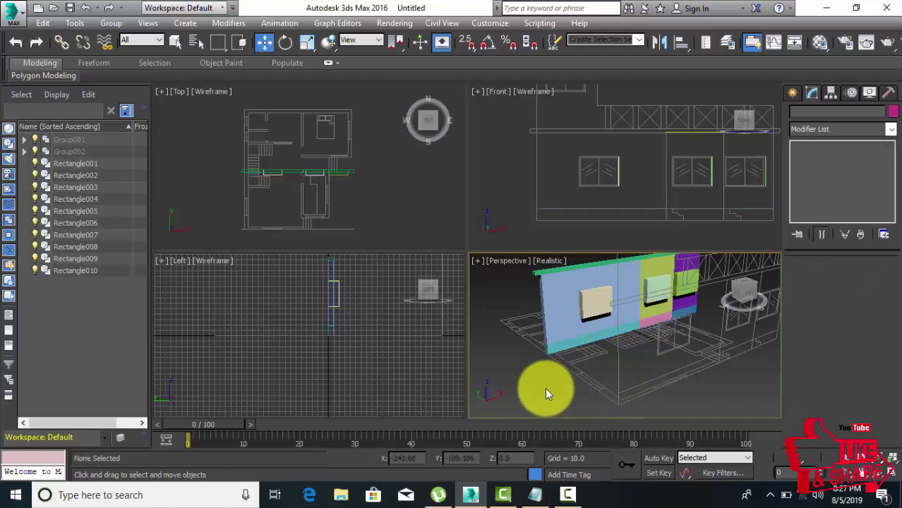
pyautogui.keyDown('alt'); pyautogui.moveTo(541, 389); pyautogui.dragTo(568, 311, button='middle'); pyautogui.keyUp('alt')
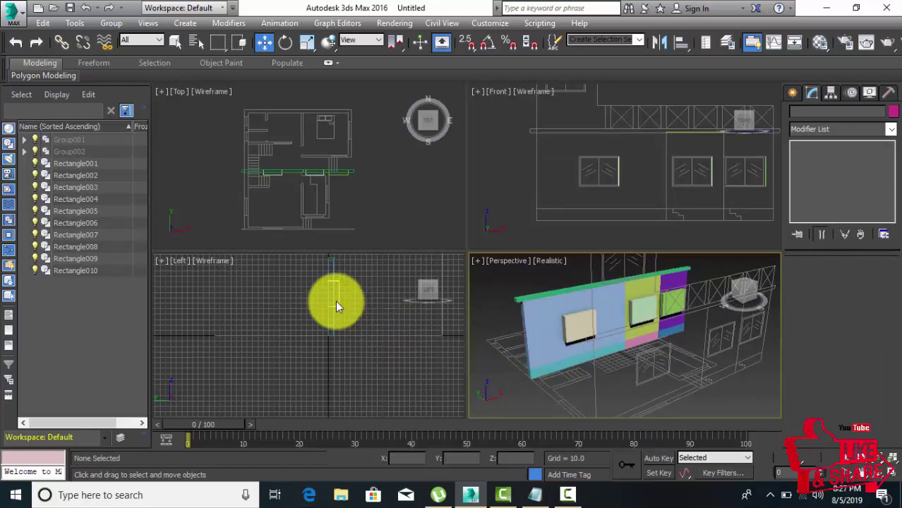
# Shift window boxes Rectangle008–010 about 4.9 units along X in the Left view into the wall
pyautogui.click(336, 300)
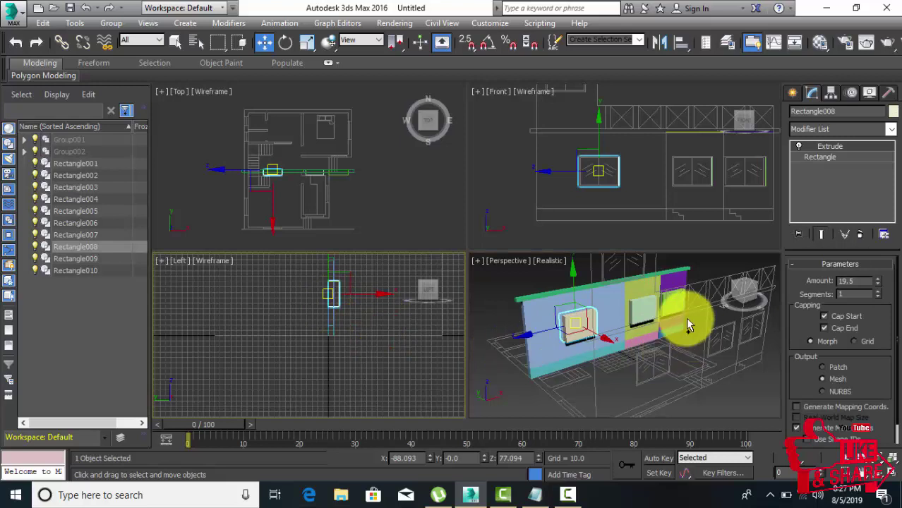
pyautogui.keyDown('ctrl'); pyautogui.click(662, 312); pyautogui.keyUp('ctrl')
pyautogui.keyDown('ctrl'); pyautogui.click(666, 302); pyautogui.keyUp('ctrl')
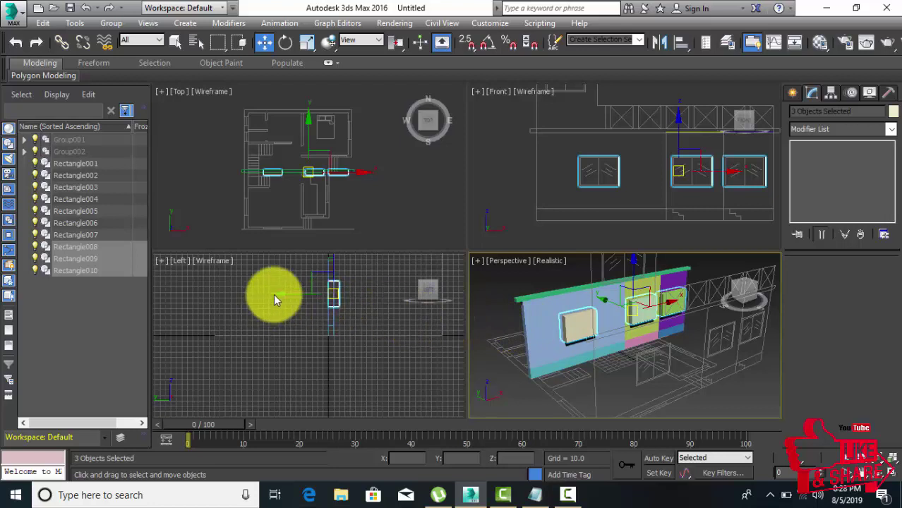
pyautogui.middleClick(275, 300)
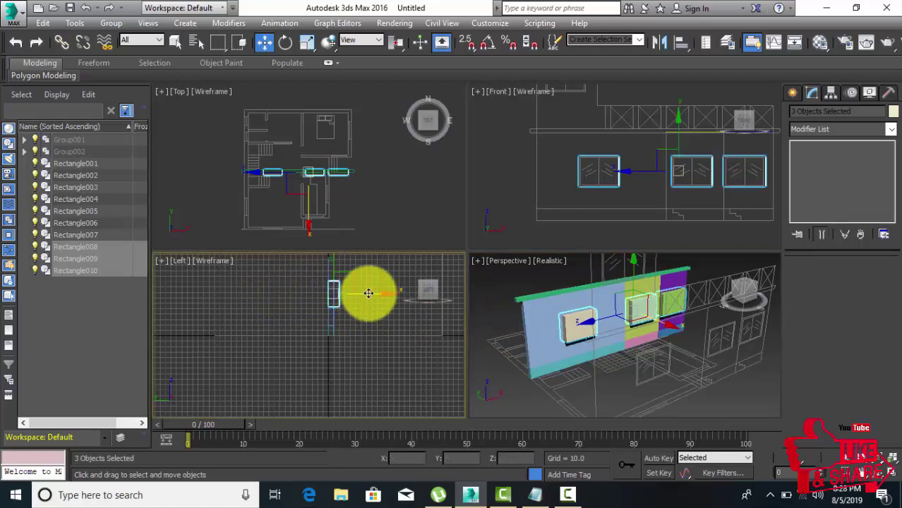
pyautogui.moveTo(367, 293); pyautogui.dragTo(366, 293)
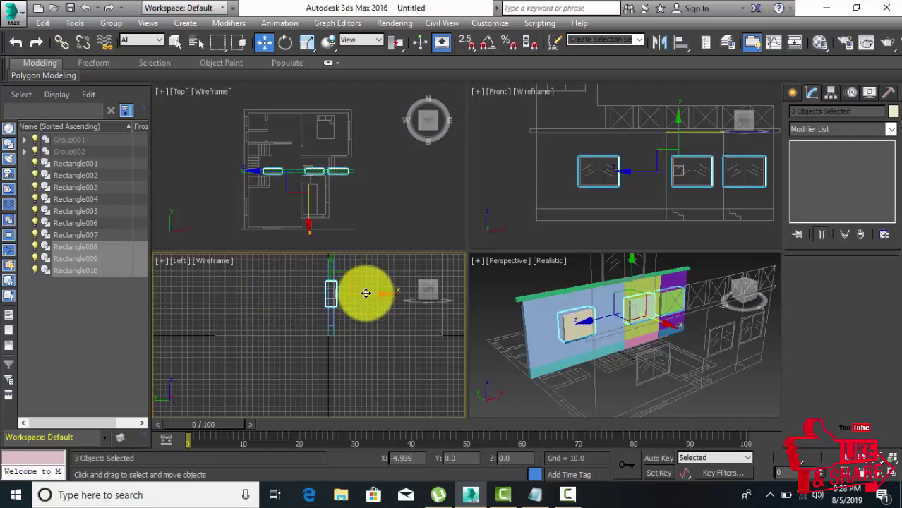
pyautogui.rightClick(499, 390)
pyautogui.click(540, 338)
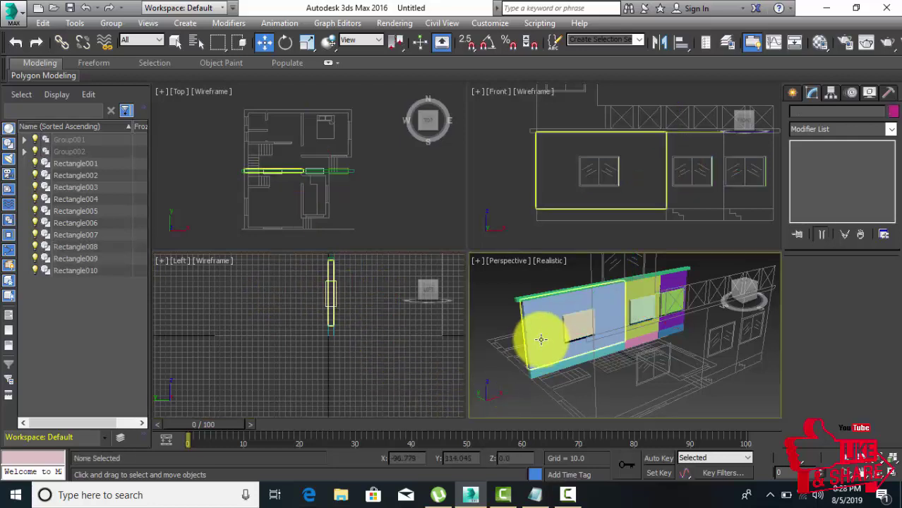
# Cut the first window opening out of the blue wall panel with a Compound Objects Boolean
pyautogui.click(793, 92)
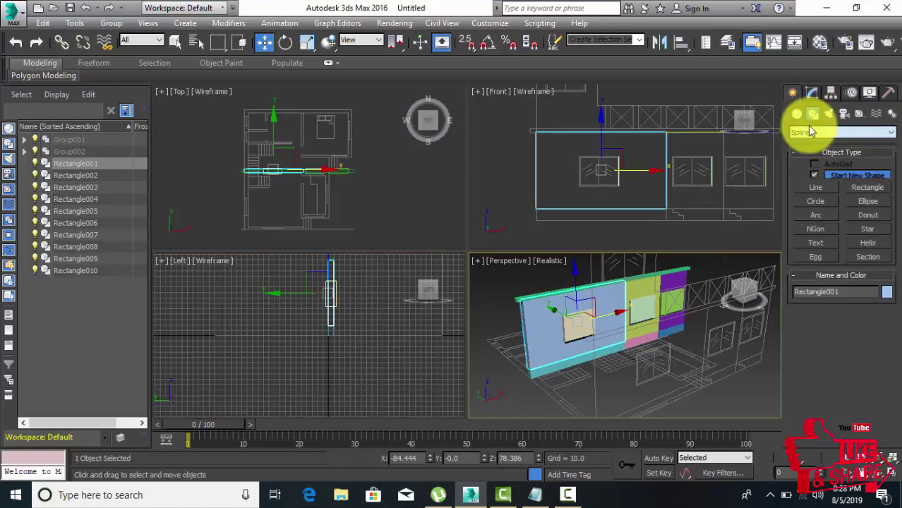
pyautogui.click(798, 115)
pyautogui.click(819, 133)
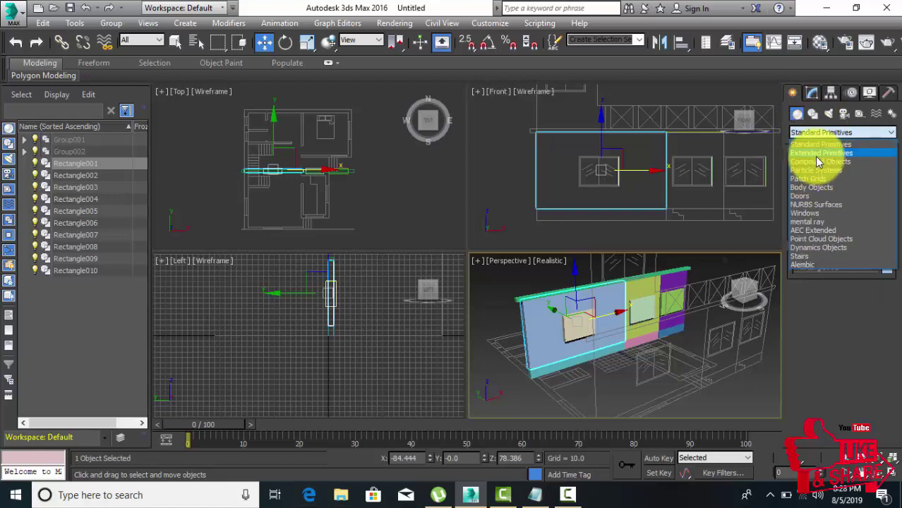
pyautogui.click(822, 161)
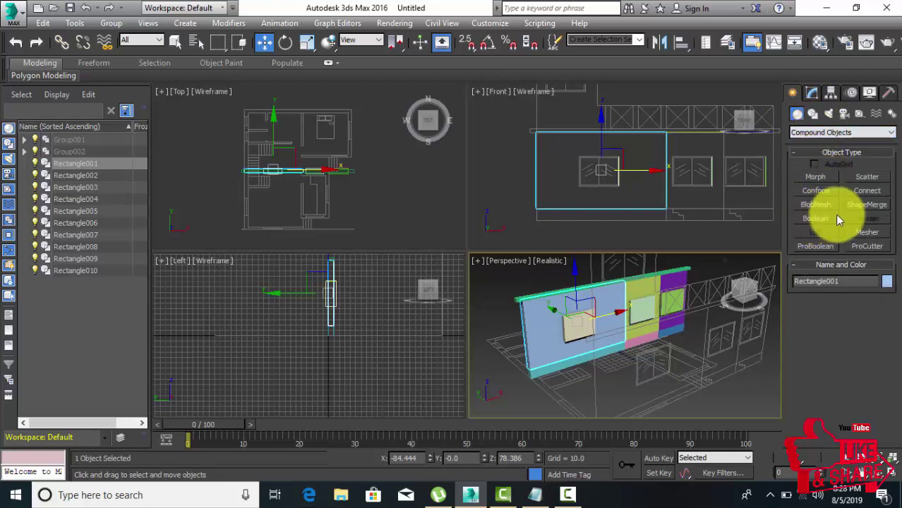
pyautogui.click(818, 219)
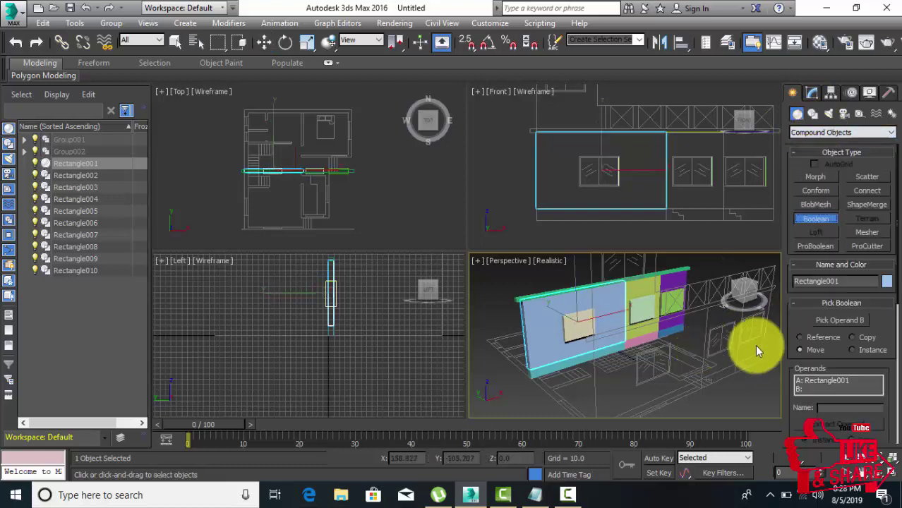
pyautogui.click(844, 320)
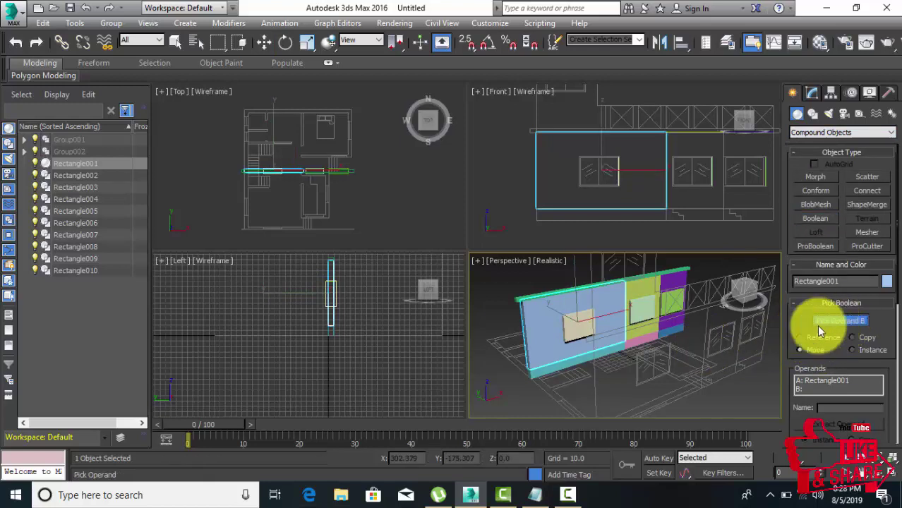
pyautogui.click(574, 324)
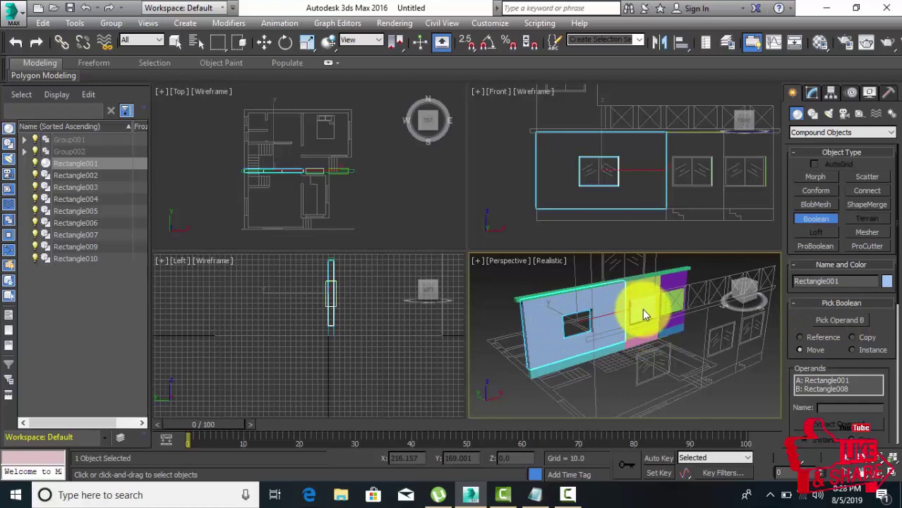
pyautogui.moveTo(643, 301); pyautogui.dragTo(625, 319, button='middle')
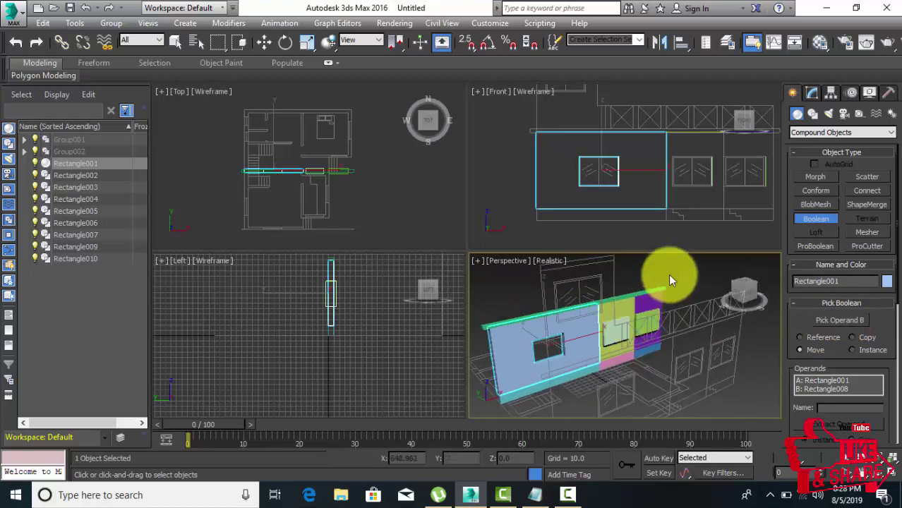
pyautogui.click(806, 216)
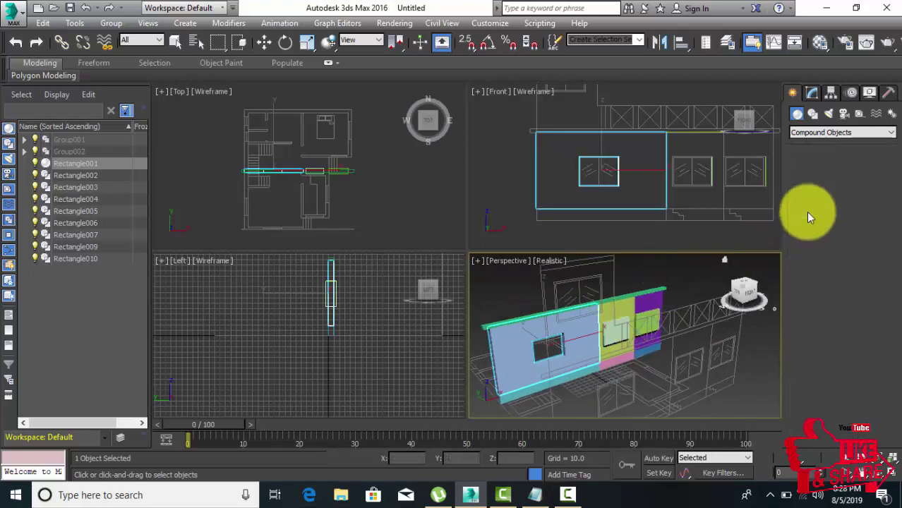
pyautogui.click(796, 114)
# Boolean-cut the middle window opening out of the green wall panel Rectangle002
pyautogui.press('w')
pyautogui.click(632, 305)
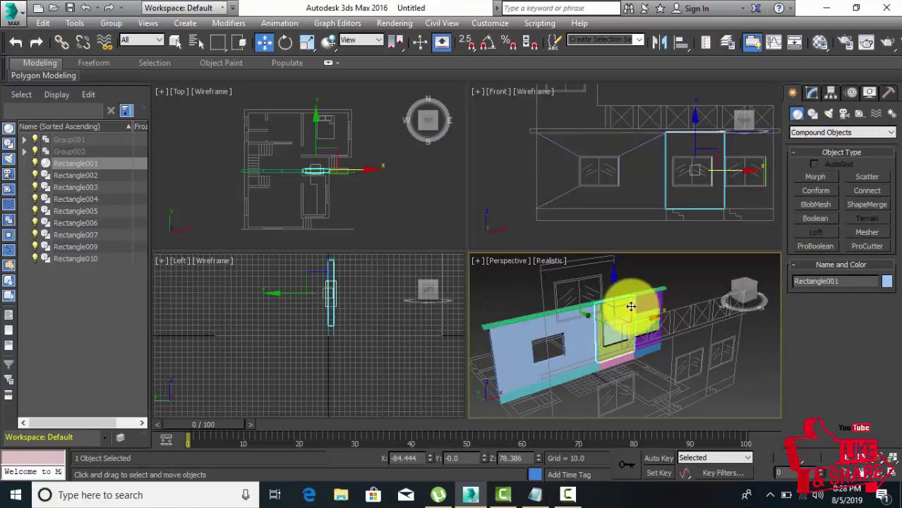
pyautogui.click(813, 220)
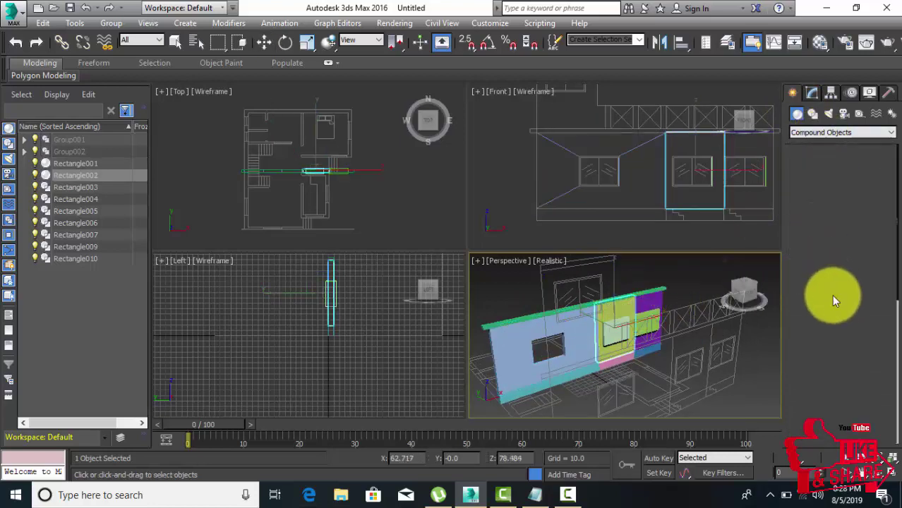
pyautogui.click(840, 321)
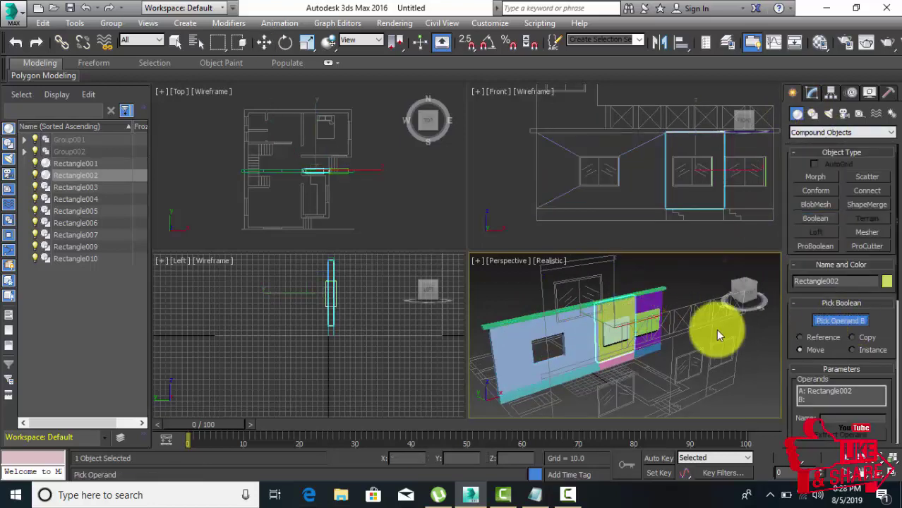
pyautogui.click(615, 336)
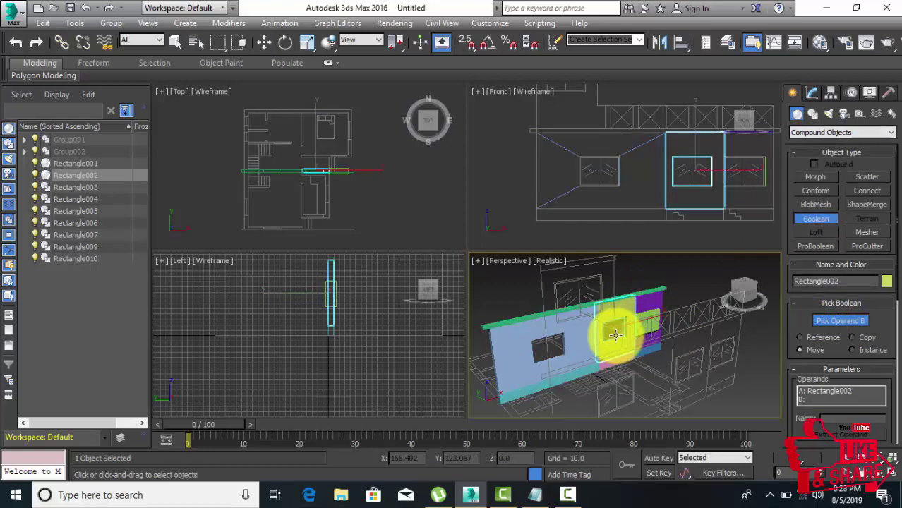
pyautogui.click(813, 113)
pyautogui.click(797, 113)
# Boolean-subtract Rectangle010 from the purple wall panel Rectangle003 to cut the right window
pyautogui.press('w')
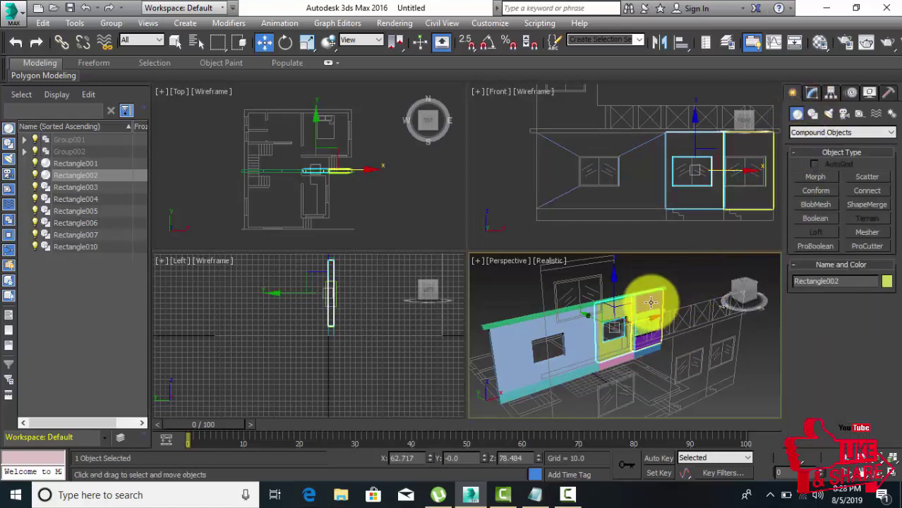
pyautogui.click(651, 302)
pyautogui.click(816, 219)
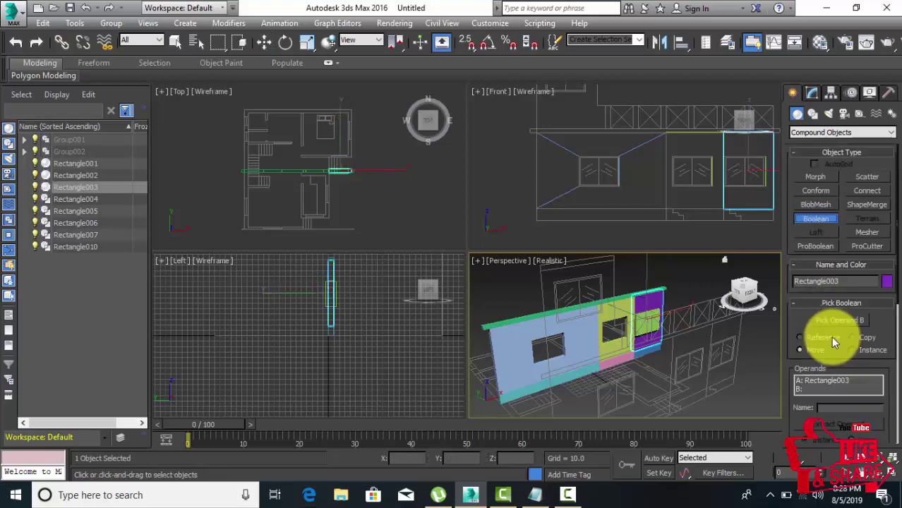
pyautogui.click(845, 320)
pyautogui.scroll(5, 649, 323)
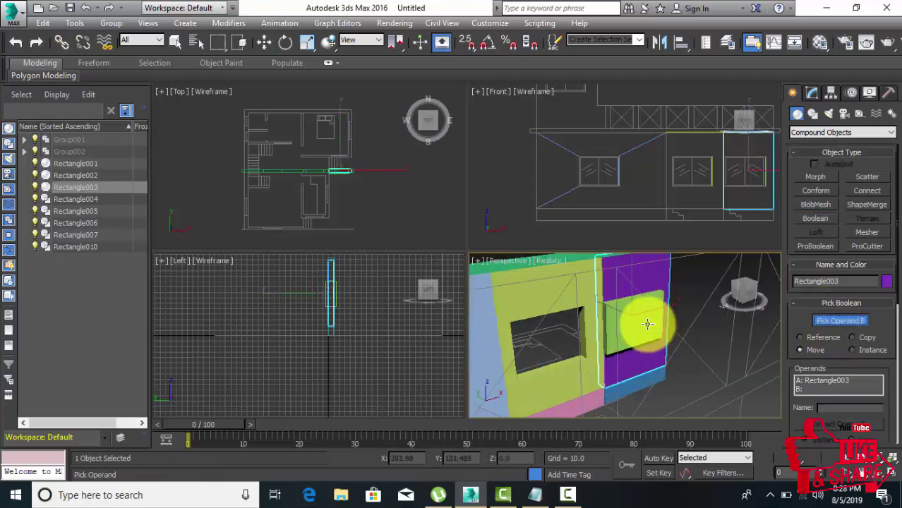
pyautogui.click(648, 325)
# Orbit the Perspective view in close to inspect the cut wall face-on
pyautogui.scroll(-3, 649, 329)
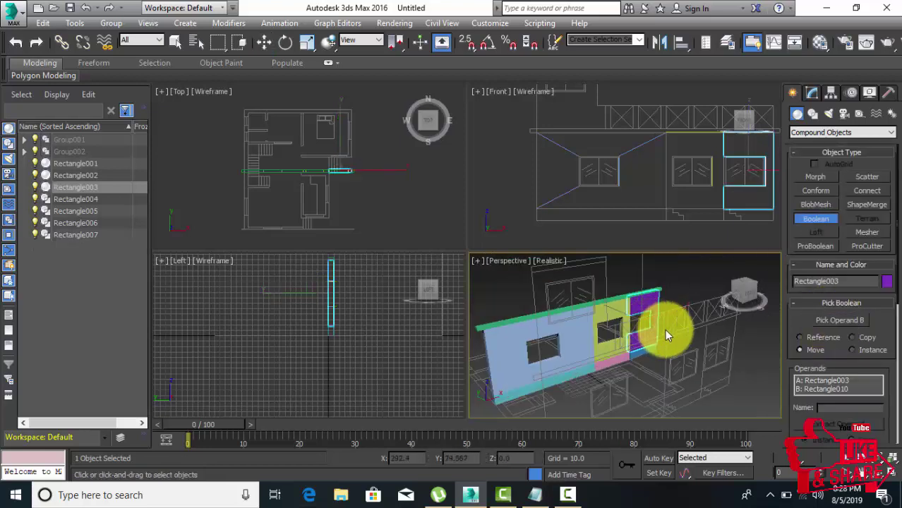
pyautogui.scroll(-2, 665, 329)
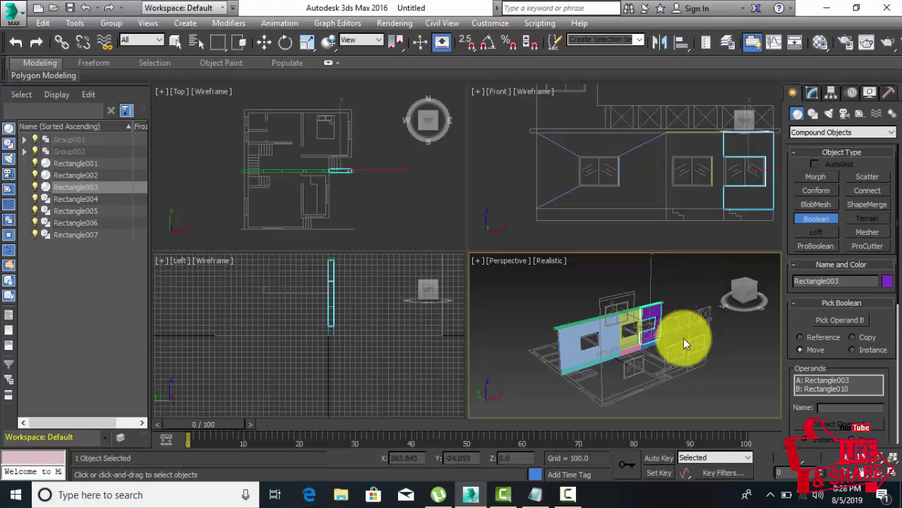
pyautogui.moveTo(683, 333)
pyautogui.mouseDown(button='middle')
pyautogui.moveTo(632, 355)
pyautogui.moveTo(618, 386)
pyautogui.moveTo(585, 389)
pyautogui.mouseUp(button='middle')
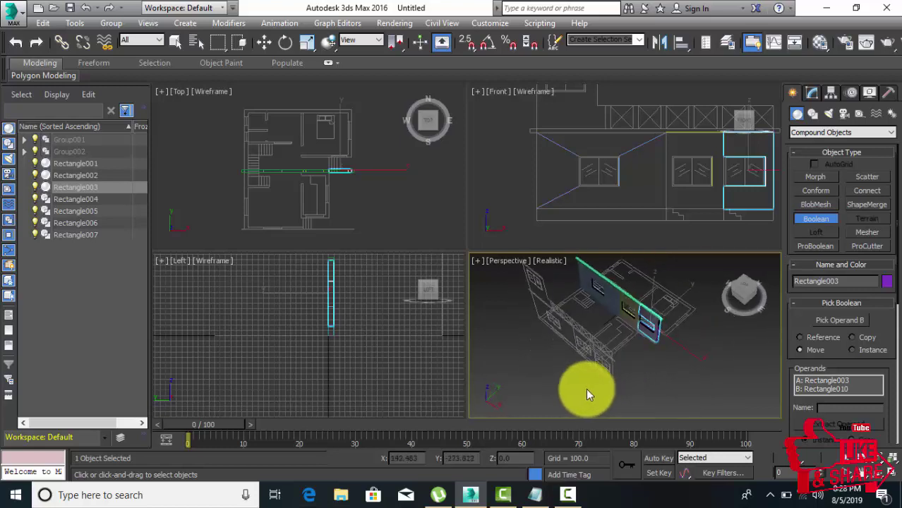
pyautogui.scroll(2, 662, 332)
pyautogui.scroll(2, 645, 353)
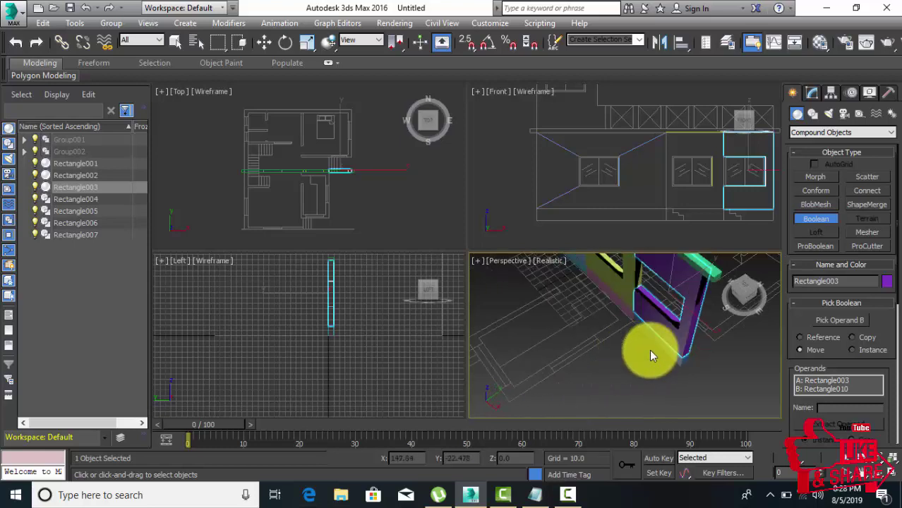
pyautogui.moveTo(645, 355)
pyautogui.keyDown('alt'); pyautogui.mouseDown(button='middle')
pyautogui.moveTo(584, 375)
pyautogui.moveTo(638, 371)
pyautogui.moveTo(569, 393)
pyautogui.moveTo(598, 353)
pyautogui.mouseUp(button='middle'); pyautogui.keyUp('alt')
pyautogui.moveTo(602, 385)
pyautogui.mouseDown(button='middle')
pyautogui.moveTo(621, 358)
pyautogui.moveTo(543, 396)
pyautogui.moveTo(635, 312)
pyautogui.moveTo(668, 303)
pyautogui.moveTo(572, 356)
pyautogui.moveTo(517, 338)
pyautogui.mouseUp(button='middle')
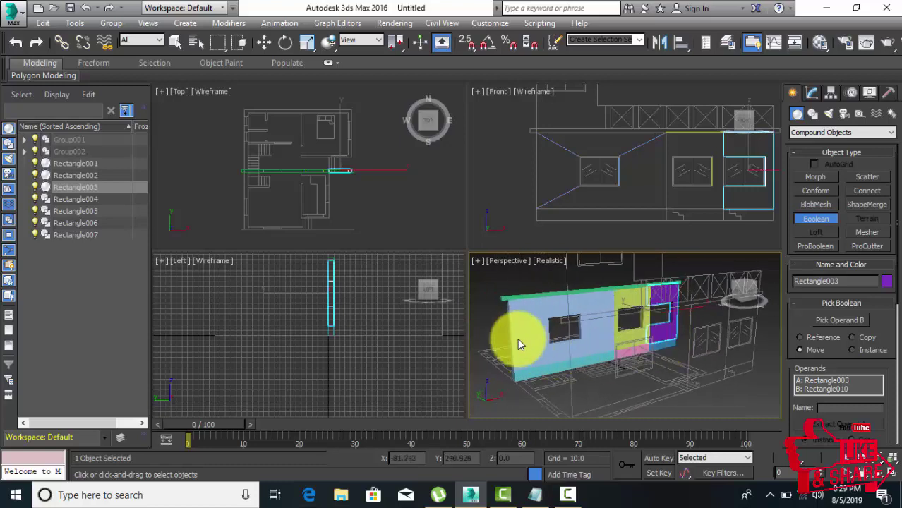
# Select Rectangle001 and base strip Rectangle005 and move them along Y onto the plan's wall line
pyautogui.click(264, 44)
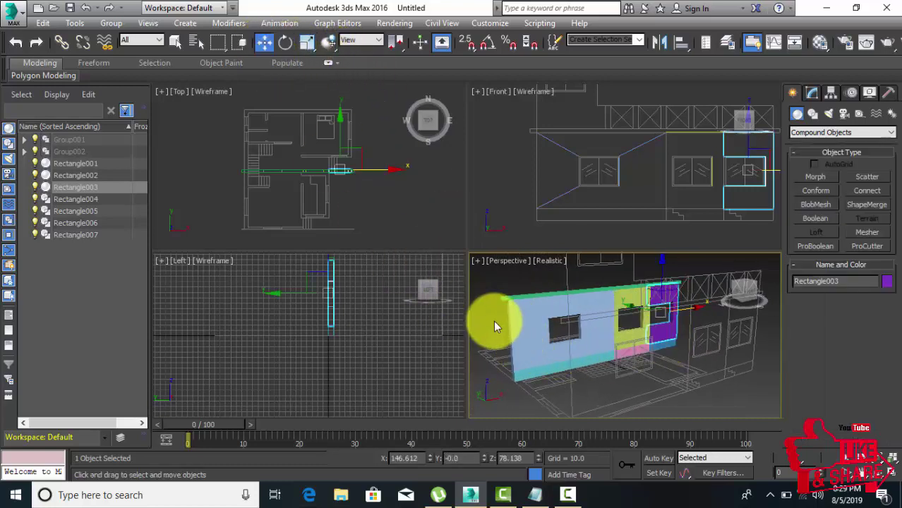
pyautogui.click(517, 325)
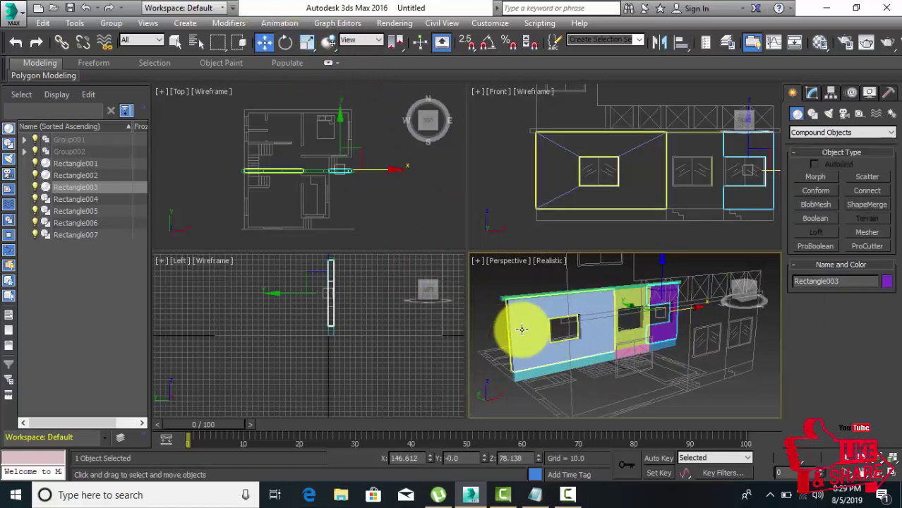
pyautogui.keyDown('ctrl'); pyautogui.click(527, 373); pyautogui.keyUp('ctrl')
pyautogui.keyDown('alt'); pyautogui.moveTo(520, 353); pyautogui.dragTo(517, 354, button='middle'); pyautogui.keyUp('alt')
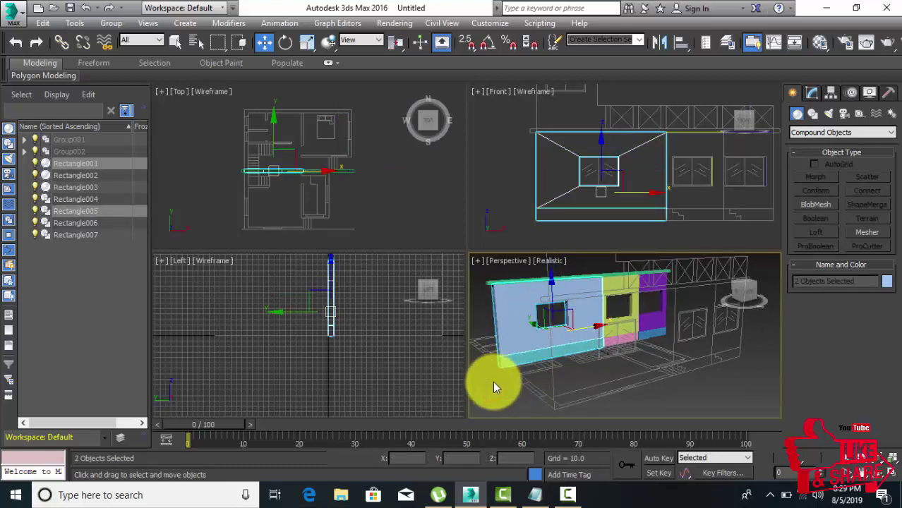
pyautogui.scroll(3, 493, 381)
pyautogui.keyDown('alt'); pyautogui.moveTo(509, 363); pyautogui.dragTo(438, 327, button='middle'); pyautogui.keyUp('alt')
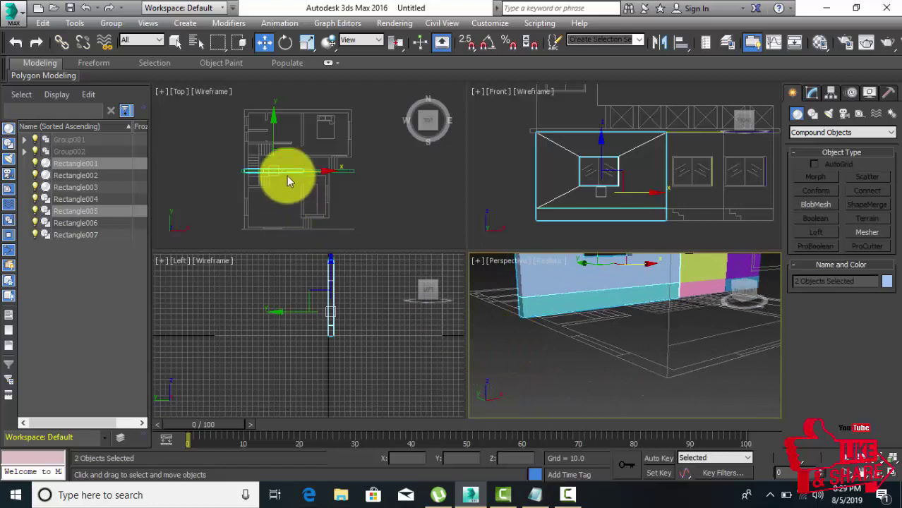
pyautogui.moveTo(273, 118); pyautogui.dragTo(271, 175)
# Nudge the wall pair slightly down into alignment at the wall's end and check it in perspective
pyautogui.scroll(2, 233, 222)
pyautogui.scroll(2, 241, 227)
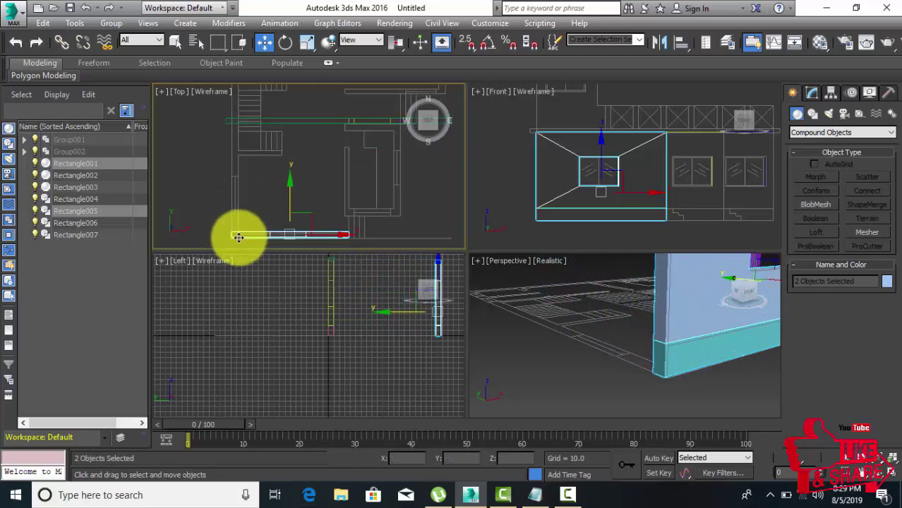
pyautogui.scroll(2, 238, 238)
pyautogui.moveTo(238, 238); pyautogui.dragTo(247, 214, button='middle')
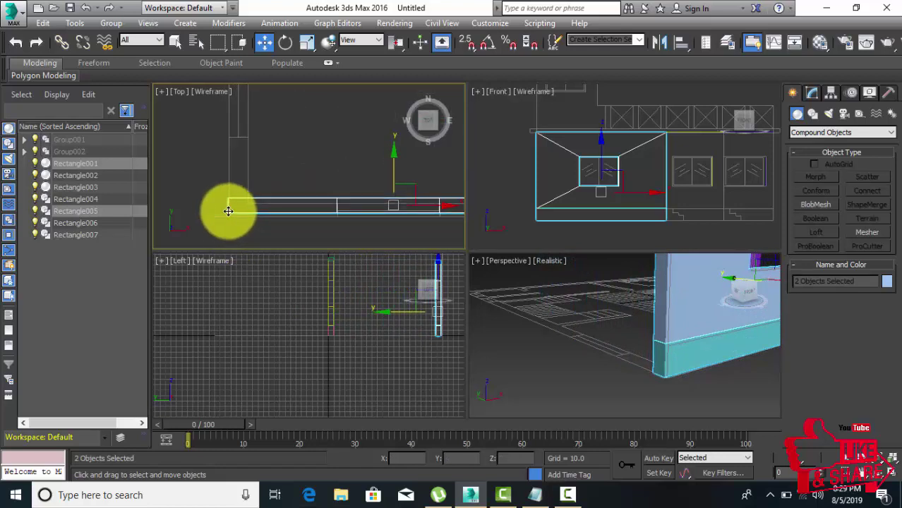
pyautogui.moveTo(228, 211); pyautogui.dragTo(228, 215)
pyautogui.scroll(-2, 268, 217)
pyautogui.scroll(-2, 277, 214)
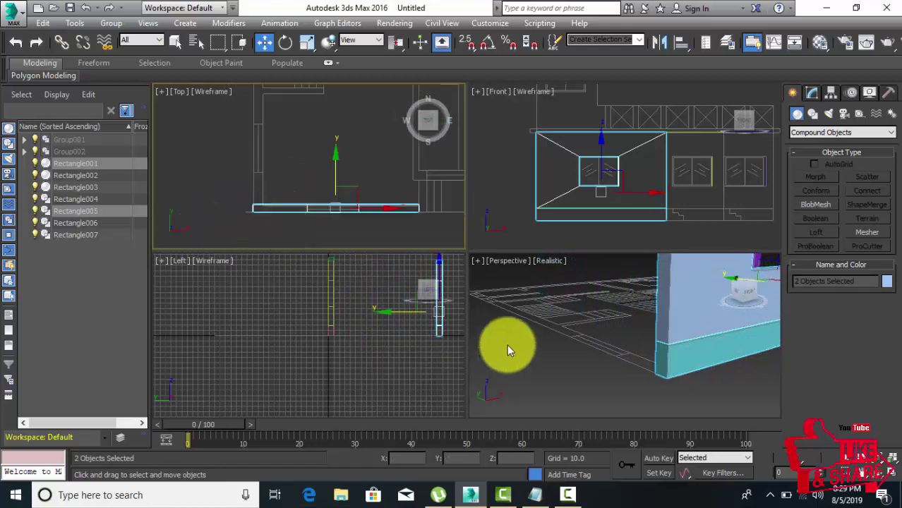
pyautogui.scroll(-4, 507, 344)
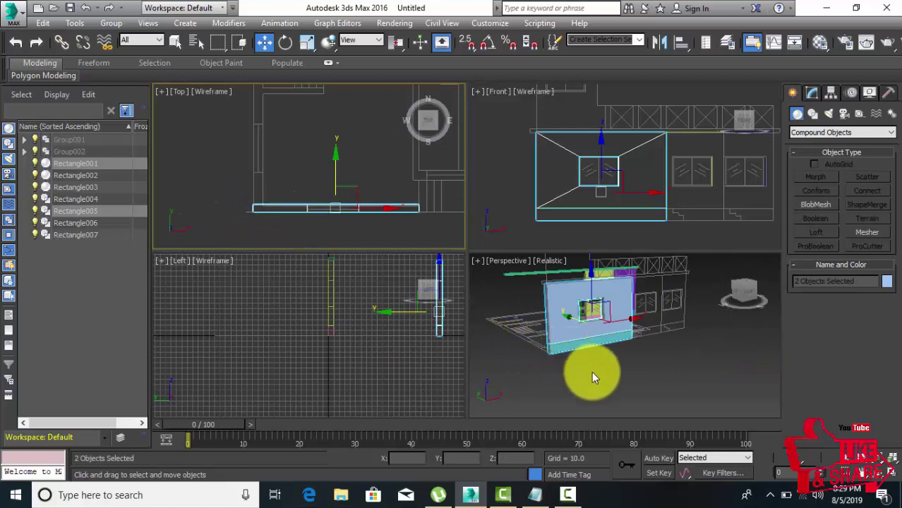
pyautogui.keyDown('alt'); pyautogui.moveTo(591, 376); pyautogui.dragTo(485, 368, button='middle'); pyautogui.keyUp('alt')
pyautogui.moveTo(551, 374)
pyautogui.keyDown('alt'); pyautogui.mouseDown(button='middle')
pyautogui.moveTo(496, 385)
pyautogui.moveTo(580, 394)
pyautogui.mouseUp(button='middle'); pyautogui.keyUp('alt')
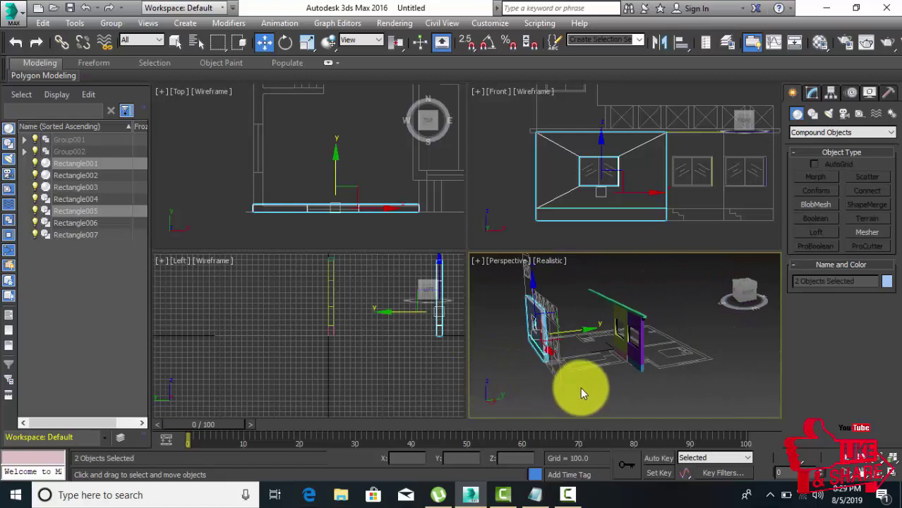
pyautogui.scroll(4, 643, 374)
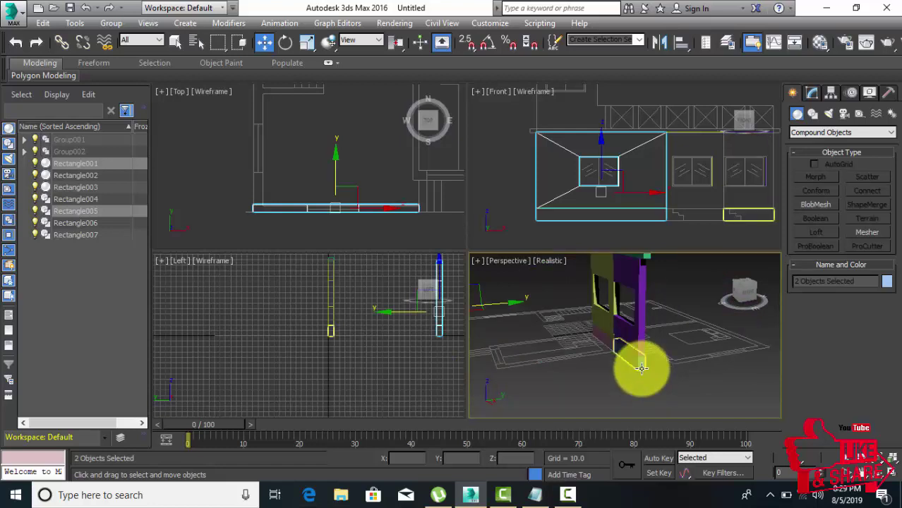
# Move the purple wall Rectangle003 and lower piece Rectangle007 along Y onto the plan's wall line
pyautogui.click(642, 368)
pyautogui.keyDown('ctrl'); pyautogui.click(644, 319); pyautogui.keyUp('ctrl')
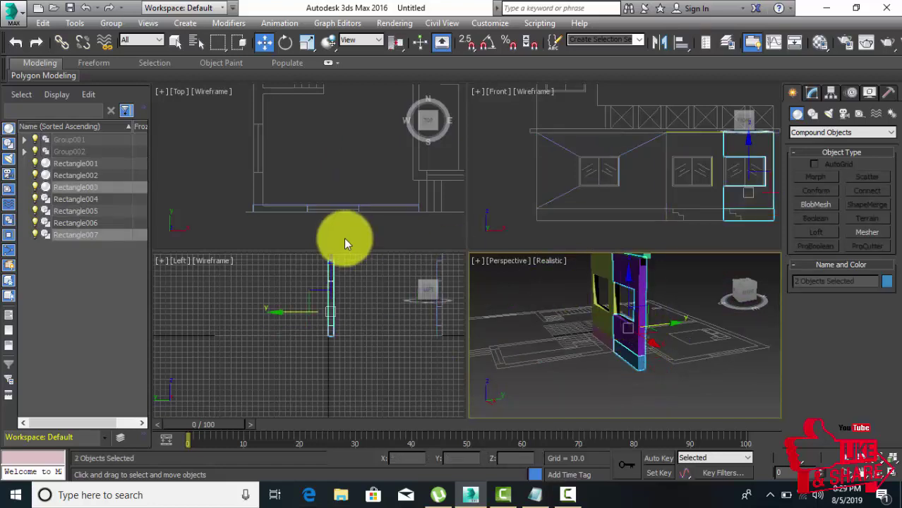
pyautogui.scroll(-2, 350, 221)
pyautogui.scroll(3, 332, 222)
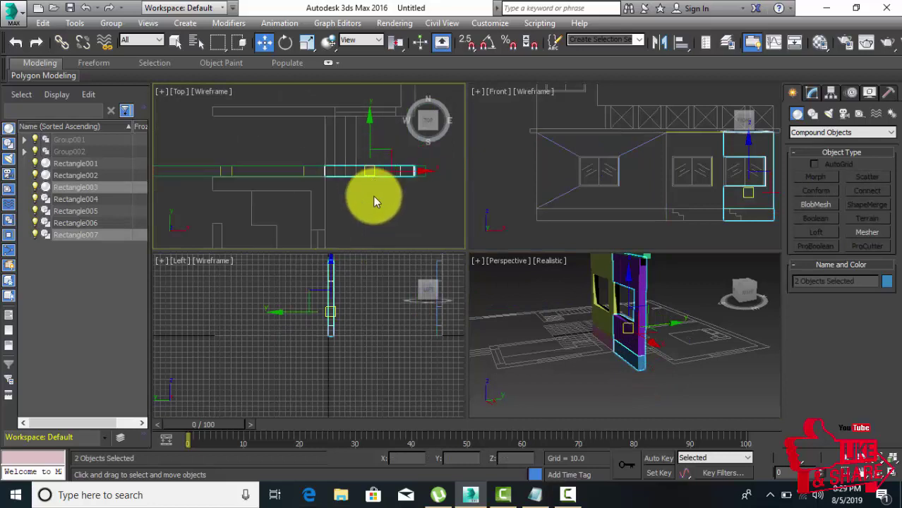
pyautogui.moveTo(374, 201); pyautogui.dragTo(357, 238, button='middle')
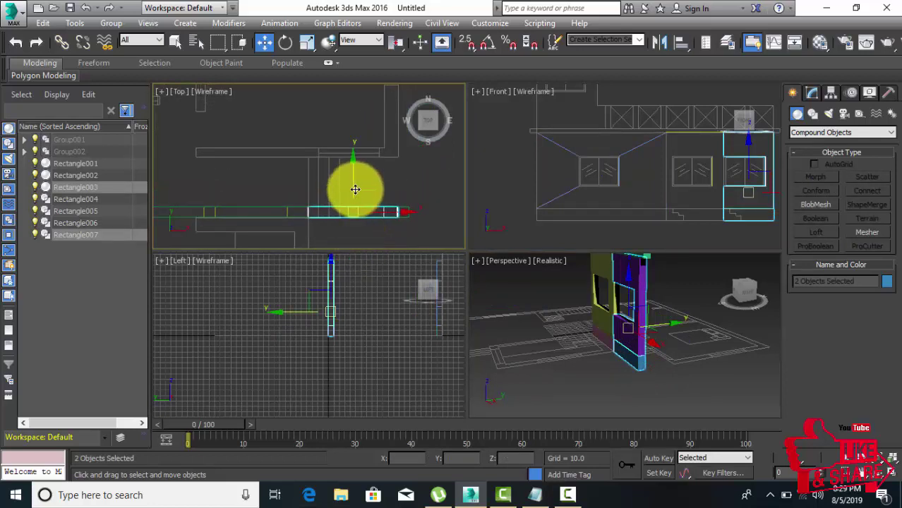
pyautogui.moveTo(353, 187); pyautogui.dragTo(359, 130)
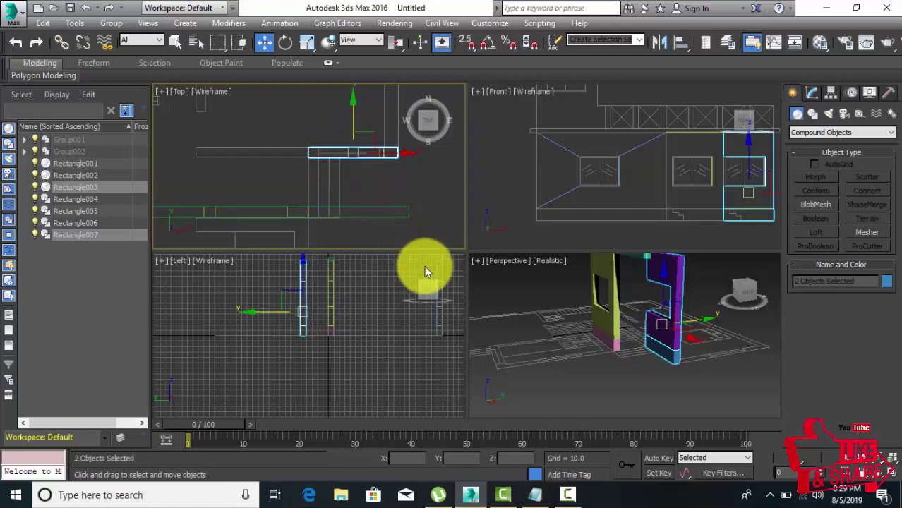
pyautogui.scroll(-1, 377, 196)
pyautogui.scroll(-3, 377, 196)
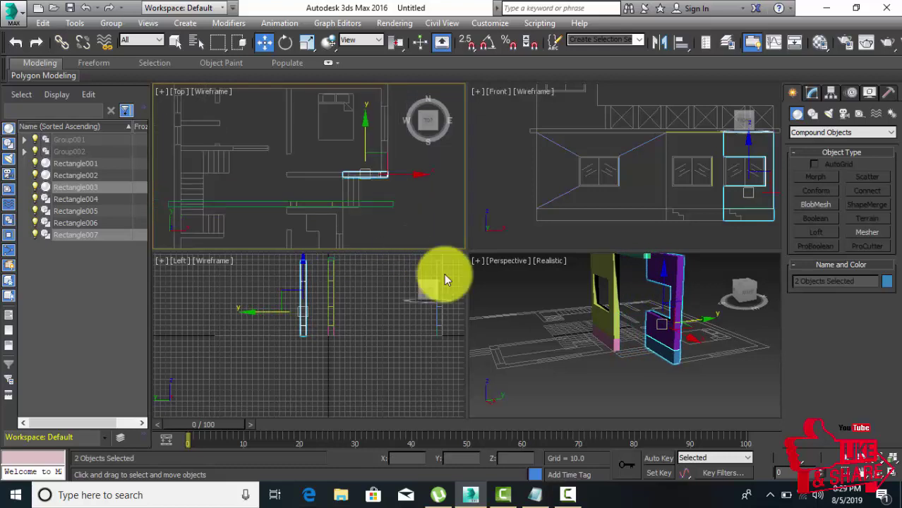
# Move the yellow wall Rectangle002 and Rectangle006 along Y and X onto their plan position, then deselect
pyautogui.click(605, 328)
pyautogui.keyDown('alt'); pyautogui.moveTo(604, 322); pyautogui.dragTo(605, 332, button='middle'); pyautogui.keyUp('alt')
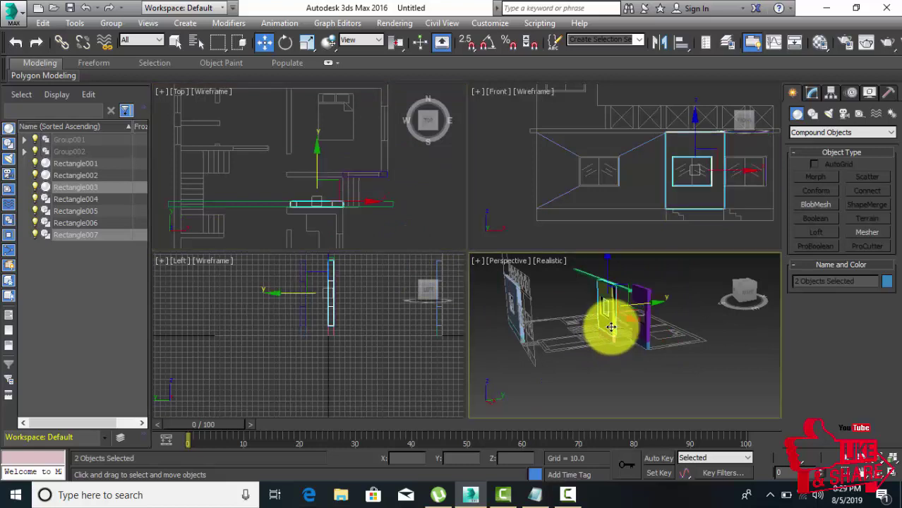
pyautogui.click(604, 328)
pyautogui.click(604, 332)
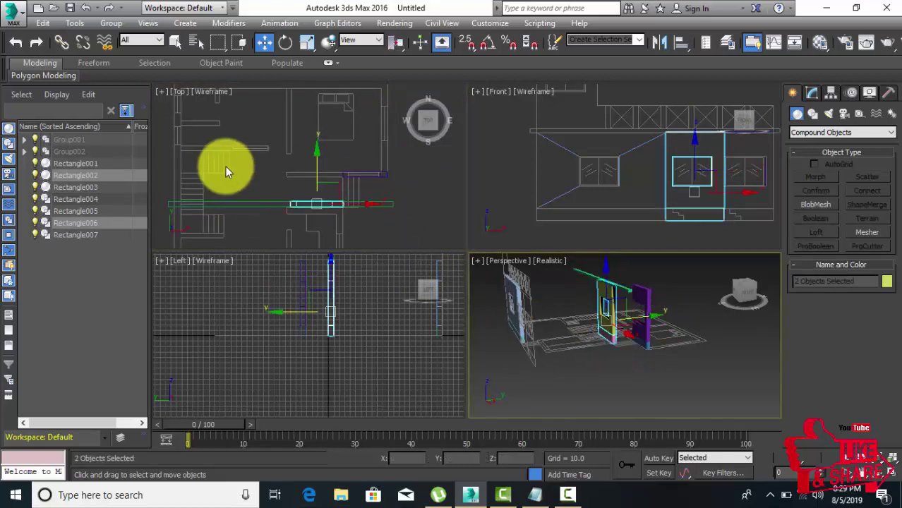
pyautogui.scroll(-2, 225, 167)
pyautogui.scroll(-2, 242, 195)
pyautogui.moveTo(268, 145); pyautogui.dragTo(275, 197)
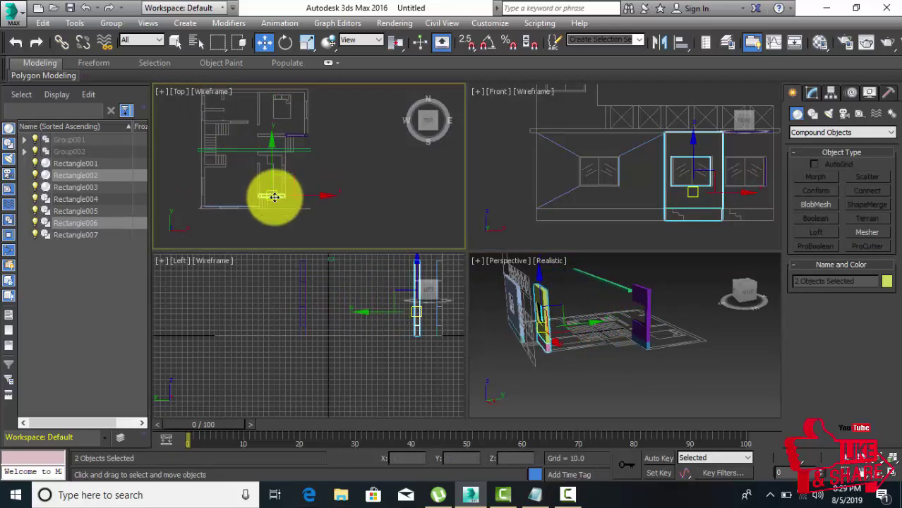
pyautogui.scroll(1, 275, 197)
pyautogui.scroll(1, 279, 203)
pyautogui.scroll(1, 286, 201)
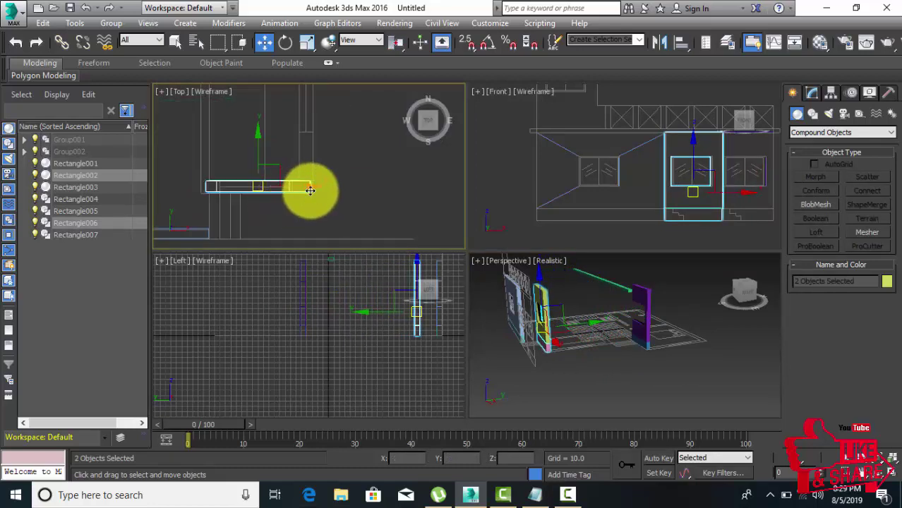
pyautogui.moveTo(310, 191); pyautogui.dragTo(314, 189)
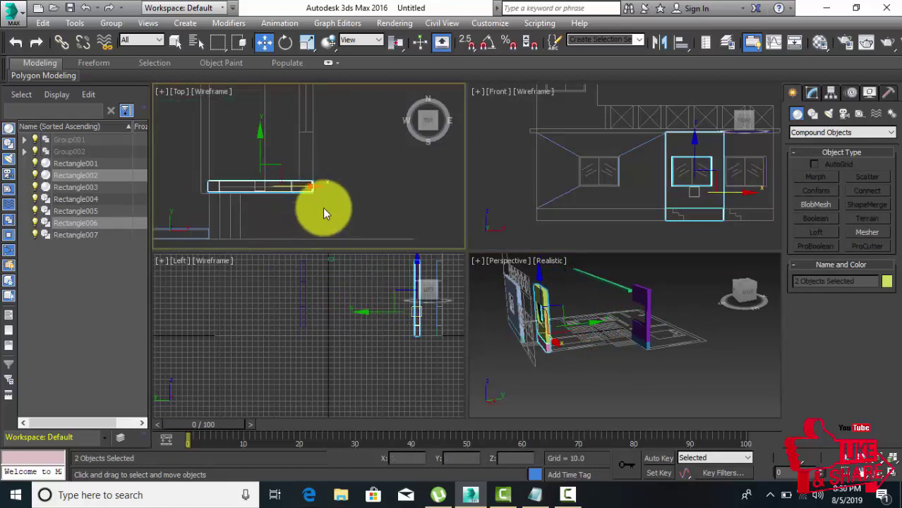
pyautogui.click(301, 187)
pyautogui.scroll(1, 300, 185)
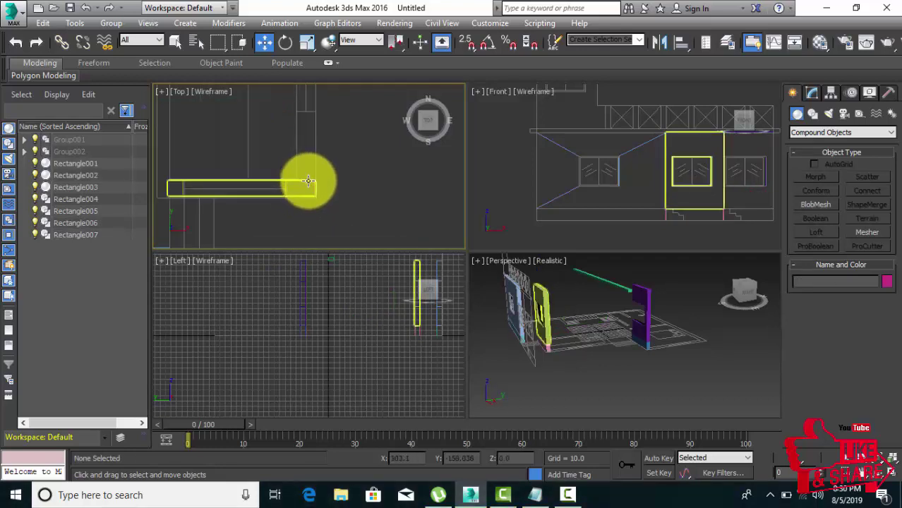
# Nudge the yellow wall Rectangle002 sideways to X 61.942, level with the blue and purple panels
pyautogui.click(308, 183)
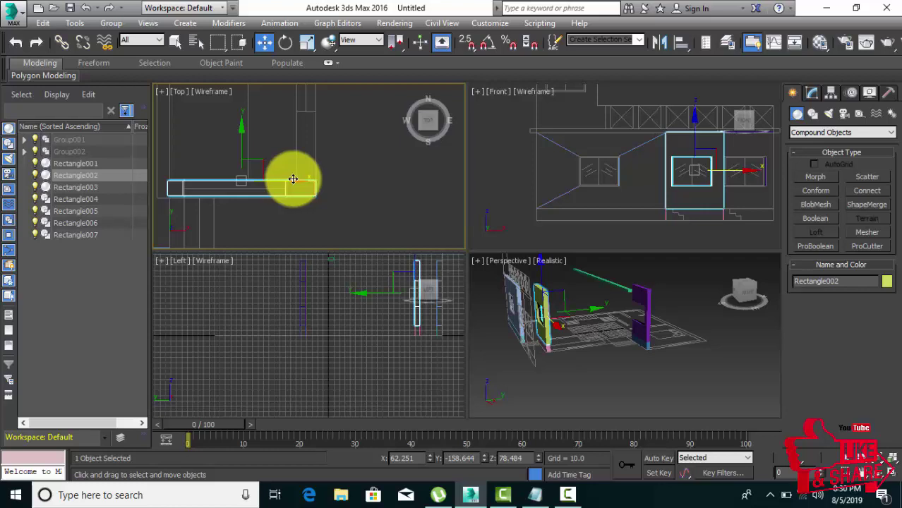
pyautogui.moveTo(293, 180); pyautogui.dragTo(292, 180)
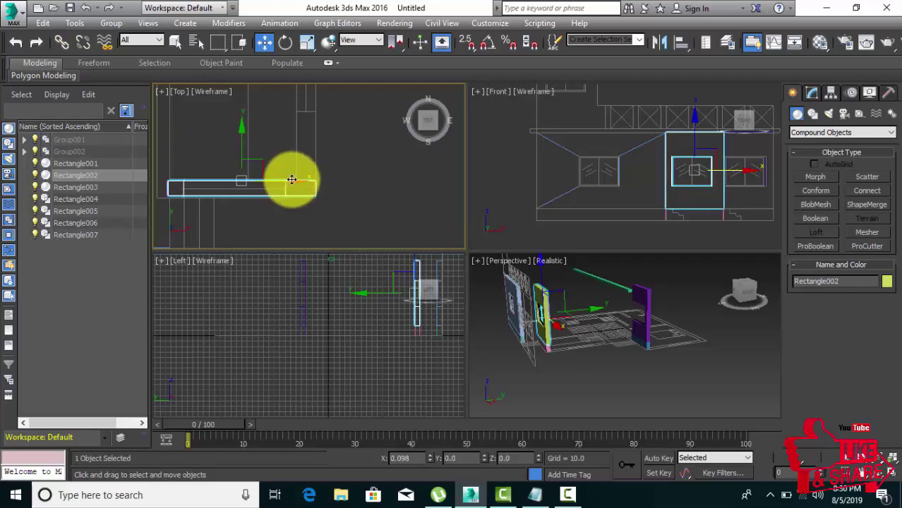
pyautogui.click(363, 204)
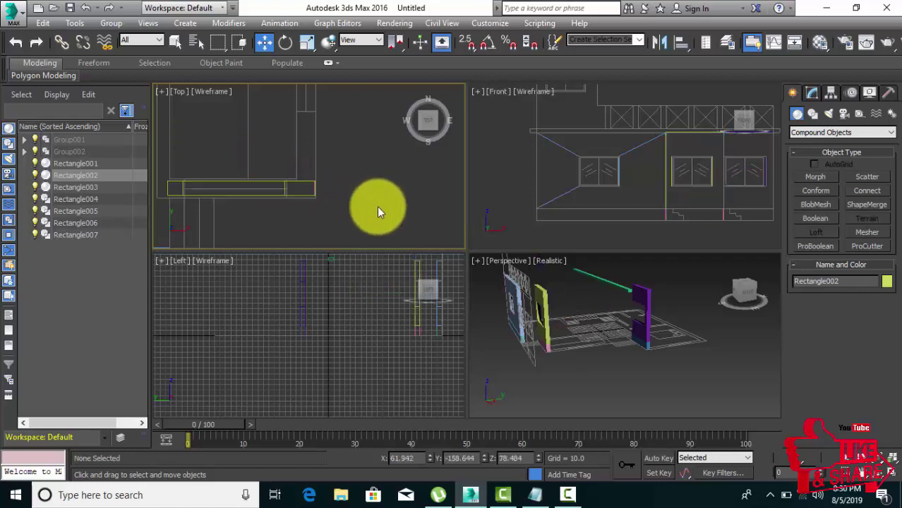
pyautogui.scroll(-2, 595, 391)
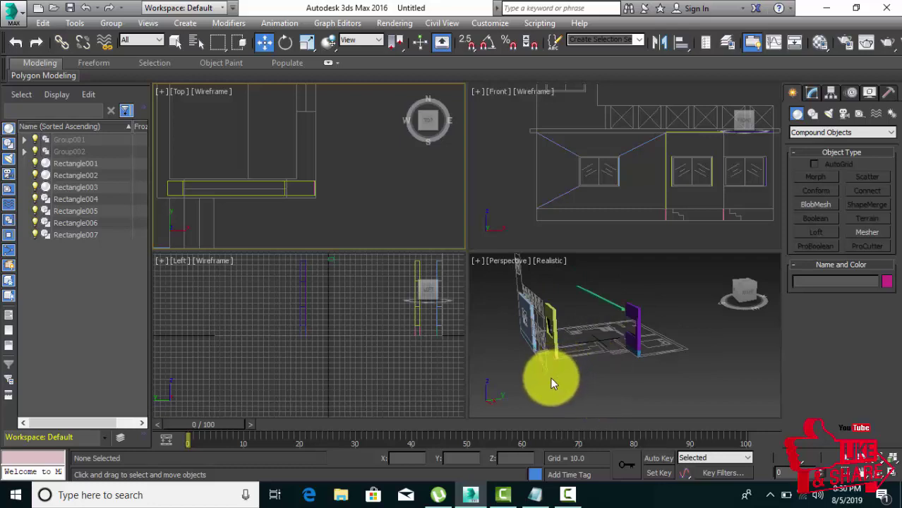
pyautogui.moveTo(551, 380)
pyautogui.keyDown('alt'); pyautogui.mouseDown(button='middle')
pyautogui.moveTo(576, 384)
pyautogui.moveTo(544, 389)
pyautogui.moveTo(635, 367)
pyautogui.moveTo(543, 363)
pyautogui.moveTo(557, 380)
pyautogui.moveTo(544, 362)
pyautogui.mouseUp(button='middle'); pyautogui.keyUp('alt')
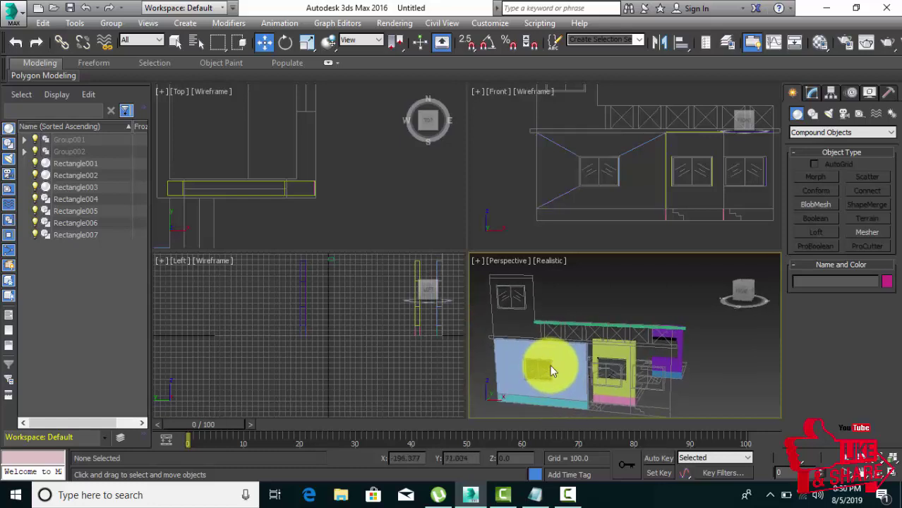
# Select the green top beam Rectangle004 and scale its length along X to roughly fit the wall
pyautogui.click(608, 324)
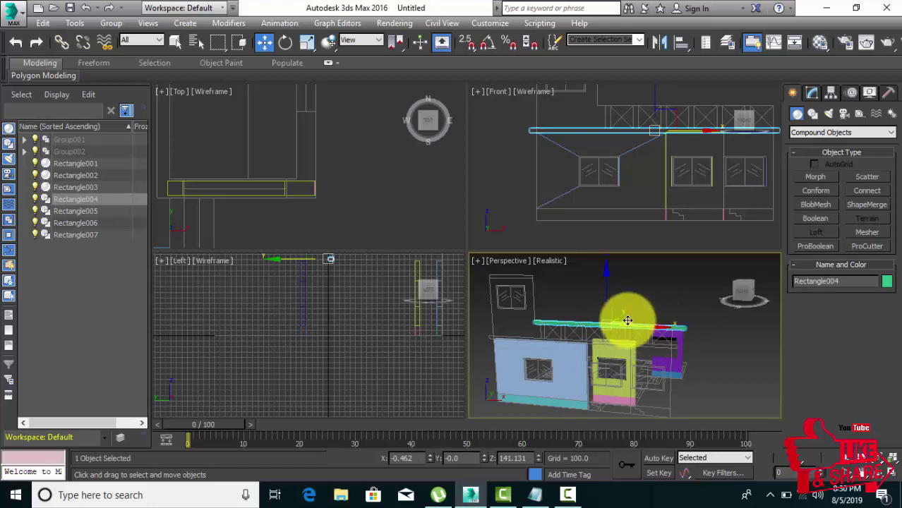
pyautogui.scroll(3, 561, 357)
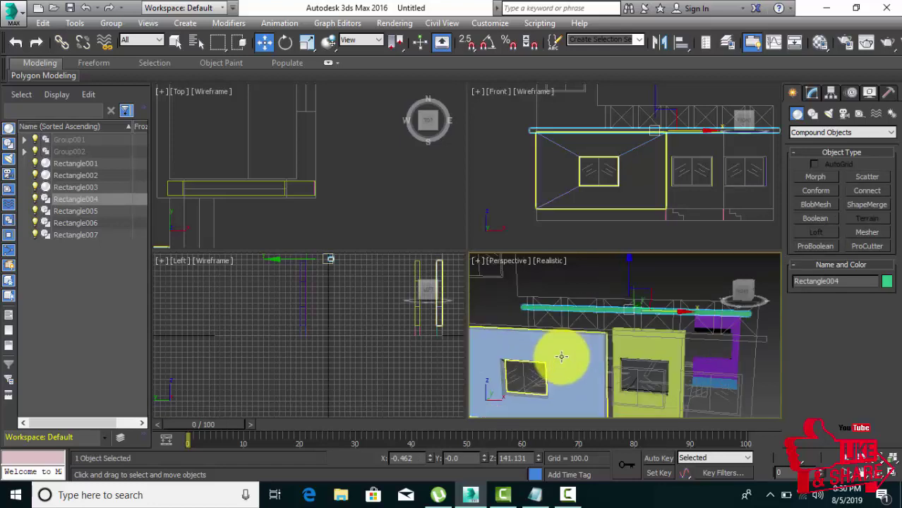
pyautogui.scroll(-1, 582, 332)
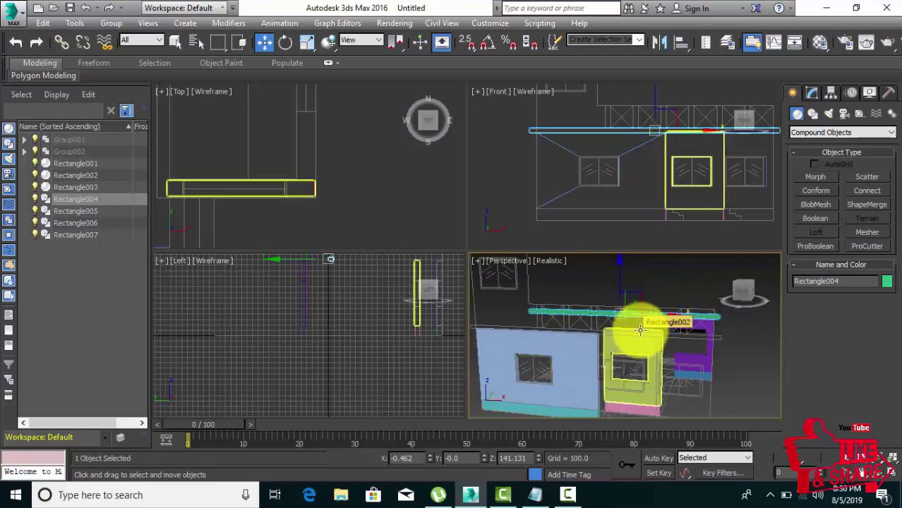
pyautogui.moveTo(624, 333)
pyautogui.keyDown('alt'); pyautogui.mouseDown(button='middle')
pyautogui.moveTo(614, 363)
pyautogui.moveTo(591, 373)
pyautogui.mouseUp(button='middle'); pyautogui.keyUp('alt')
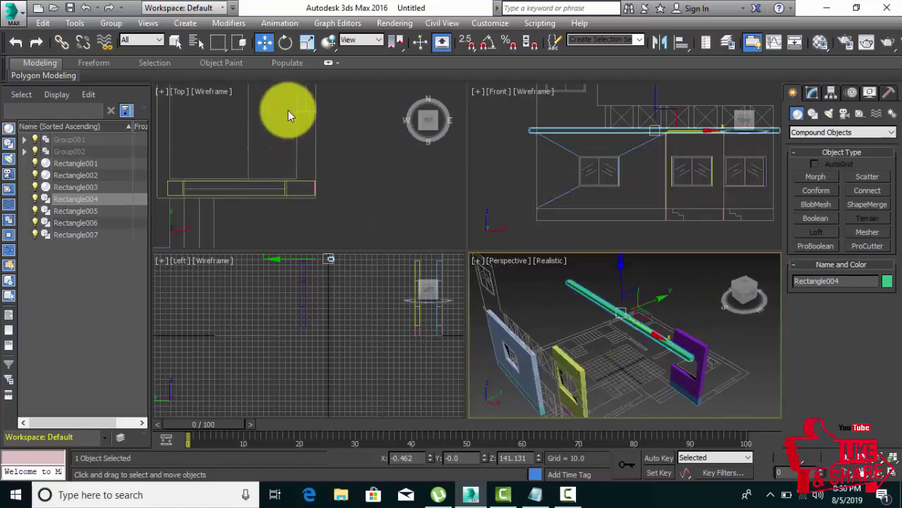
pyautogui.click(306, 44)
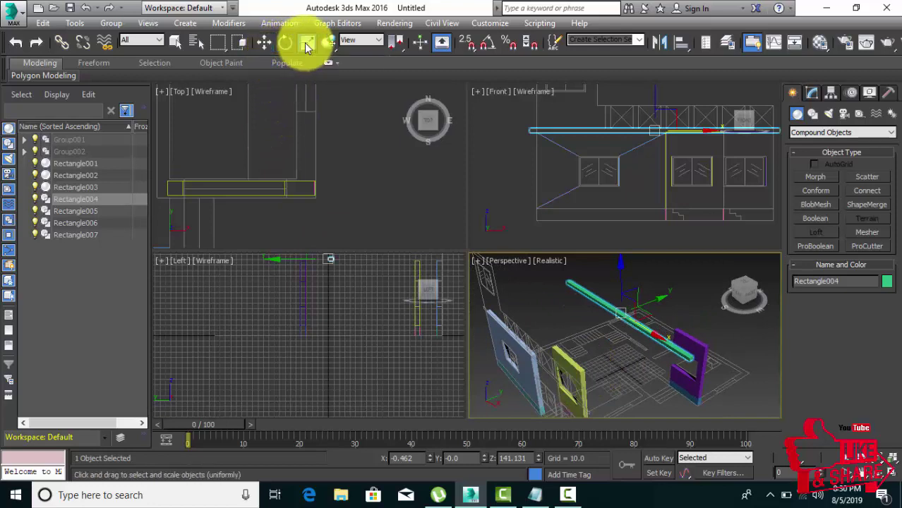
pyautogui.moveTo(307, 44); pyautogui.dragTo(306, 62)
pyautogui.moveTo(631, 324)
pyautogui.mouseDown()
pyautogui.moveTo(653, 335)
pyautogui.moveTo(636, 324)
pyautogui.mouseUp()
pyautogui.keyDown('alt'); pyautogui.moveTo(584, 339); pyautogui.dragTo(609, 335, button='middle'); pyautogui.keyUp('alt')
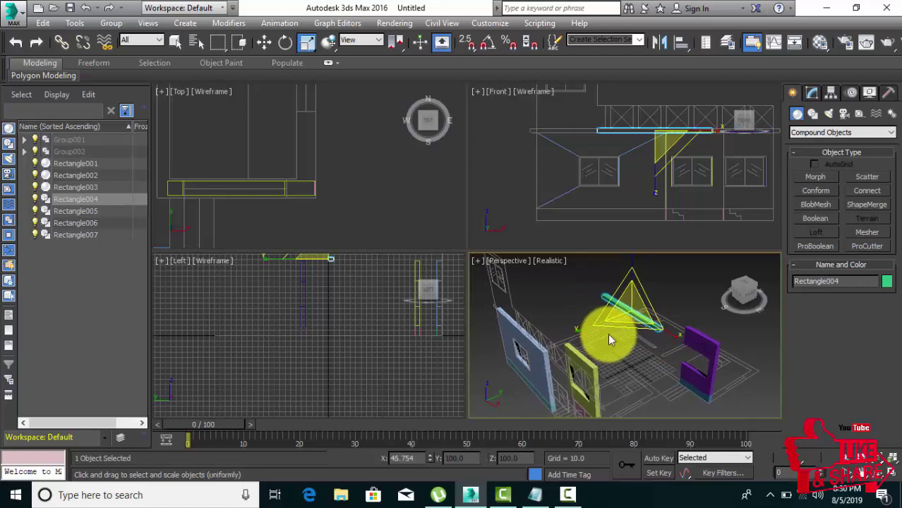
pyautogui.scroll(-3, 304, 161)
pyautogui.scroll(-3, 309, 173)
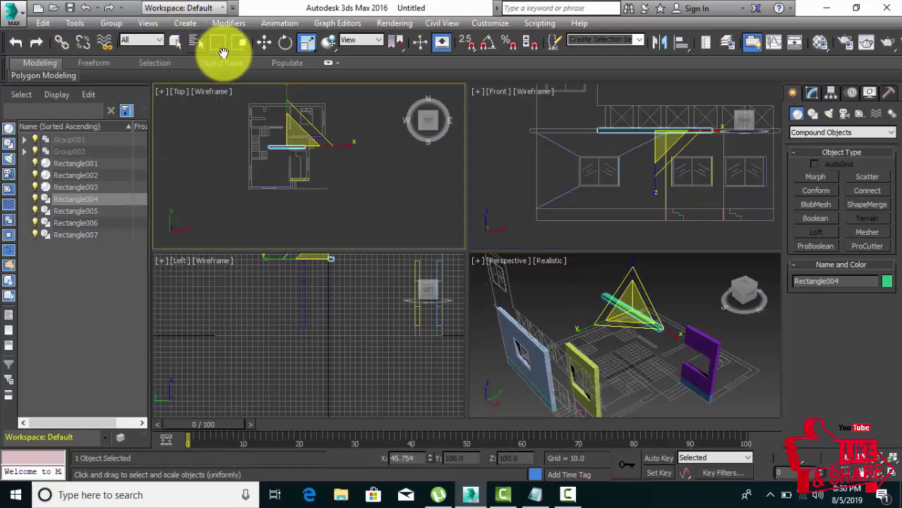
# Move the beam over the front wall on the plan, with its end on the wall corner
pyautogui.click(264, 43)
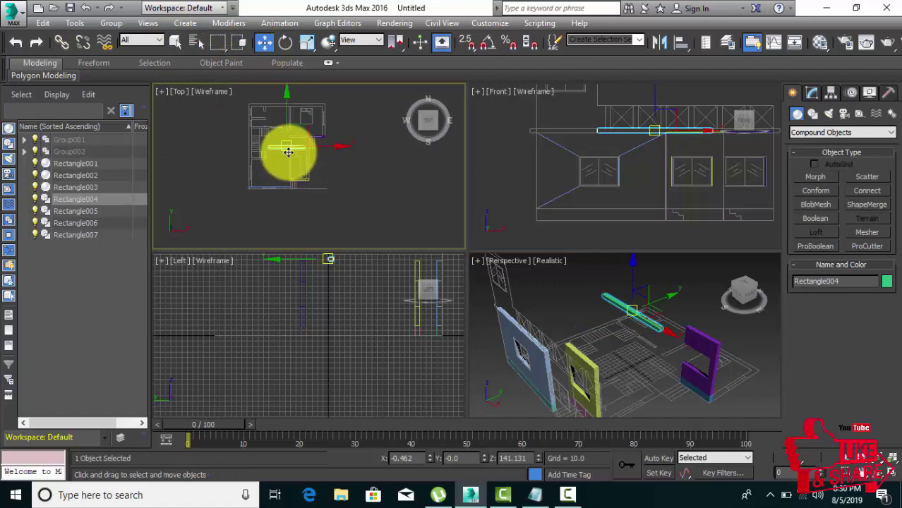
pyautogui.moveTo(288, 151); pyautogui.dragTo(265, 187)
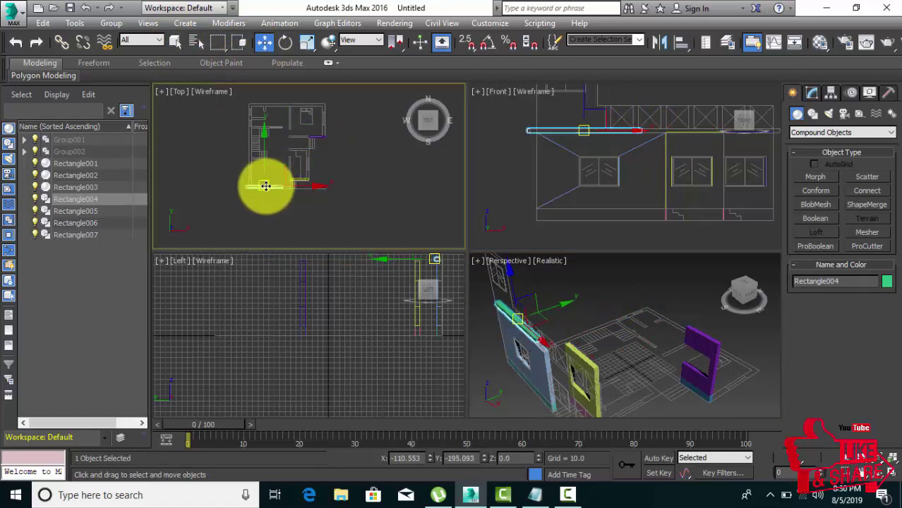
pyautogui.scroll(2, 247, 191)
pyautogui.scroll(2, 242, 195)
pyautogui.scroll(2, 237, 196)
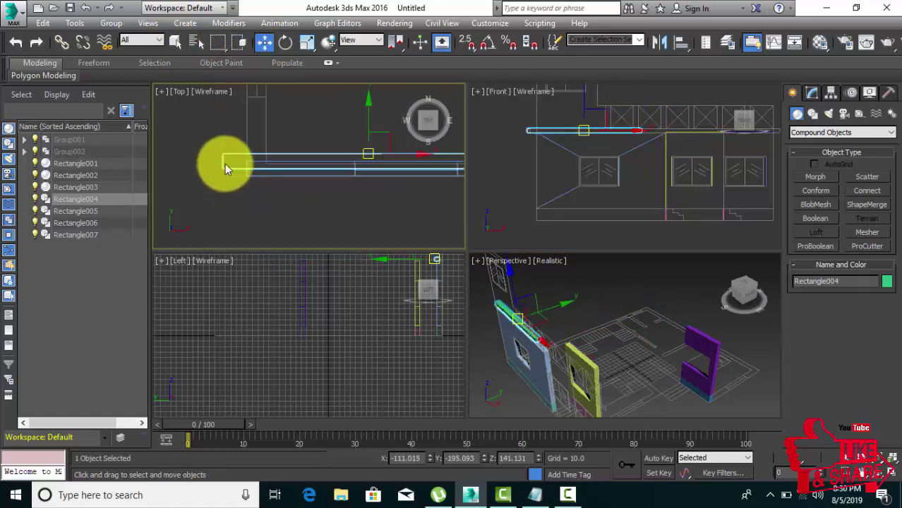
pyautogui.moveTo(224, 167); pyautogui.dragTo(243, 172)
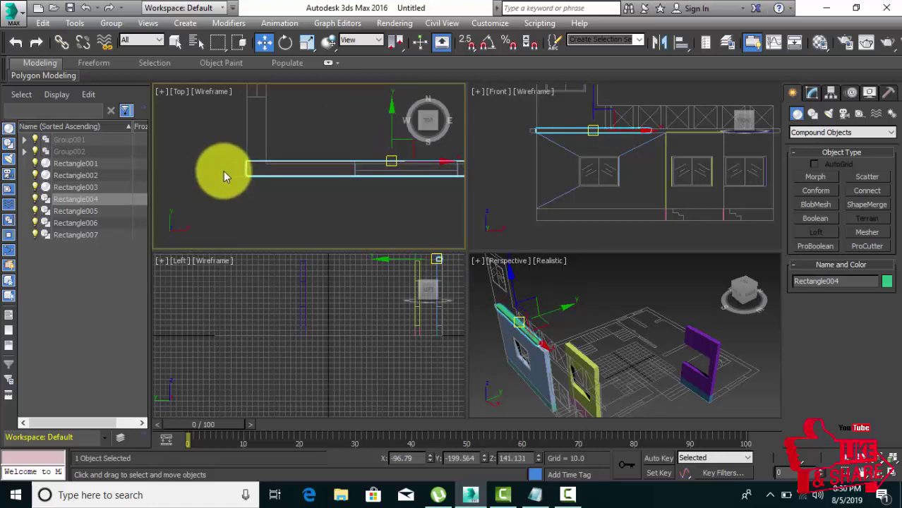
pyautogui.scroll(2, 251, 171)
pyautogui.scroll(2, 248, 196)
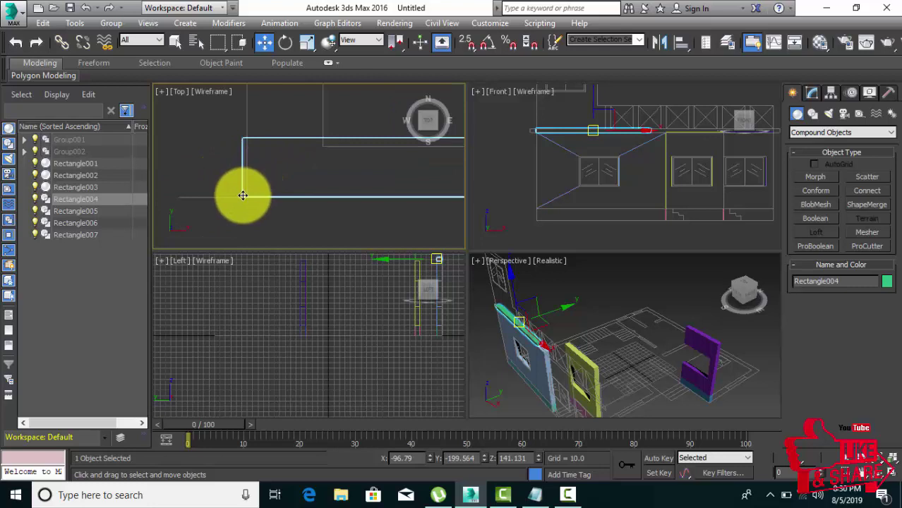
pyautogui.moveTo(243, 196); pyautogui.dragTo(244, 196)
pyautogui.scroll(-3, 219, 212)
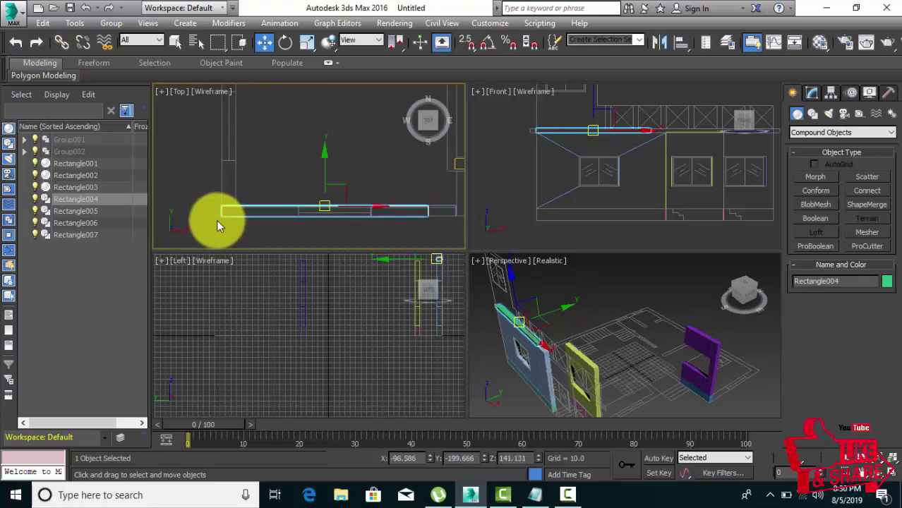
pyautogui.scroll(-2, 241, 219)
pyautogui.scroll(-2, 283, 184)
pyautogui.click(295, 168)
pyautogui.scroll(-1, 308, 205)
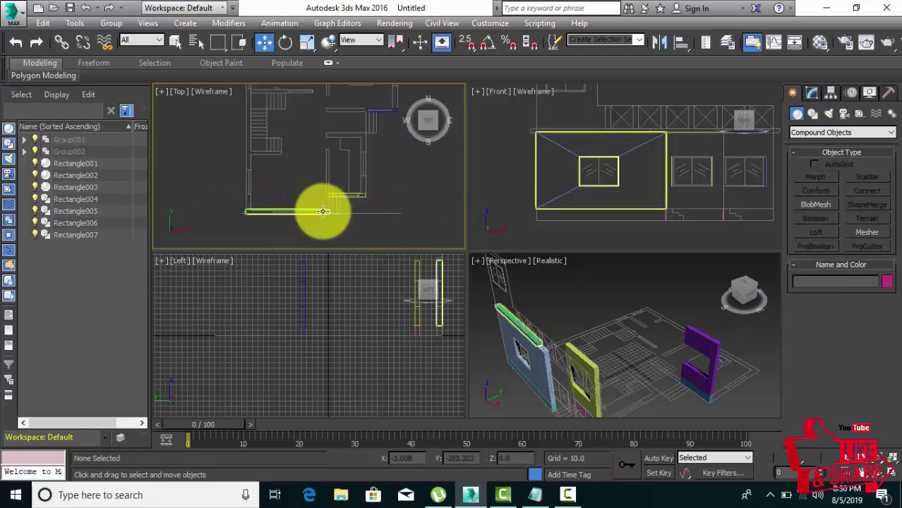
pyautogui.scroll(-1, 312, 201)
pyautogui.scroll(3, 542, 358)
pyautogui.scroll(-2, 586, 364)
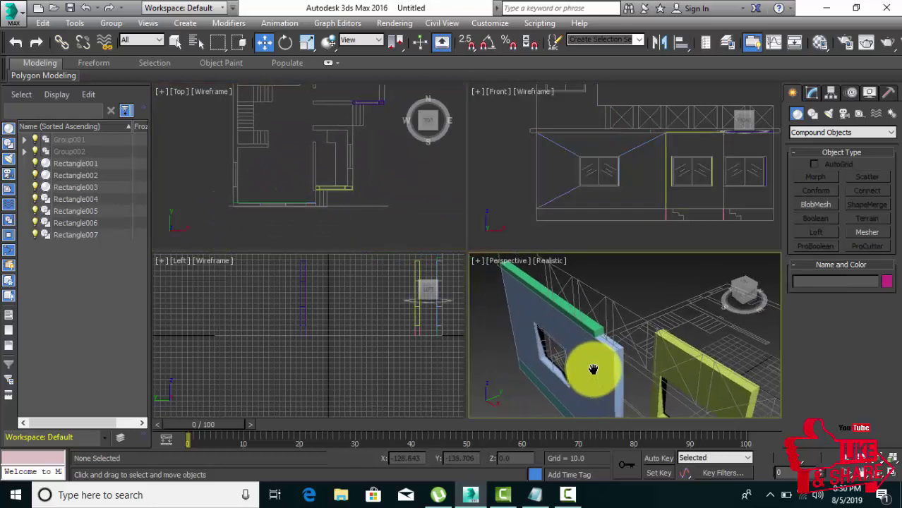
# Stretch the beam lengthwise to 129 percent in the Top viewport
pyautogui.click(605, 338)
pyautogui.scroll(-2, 574, 357)
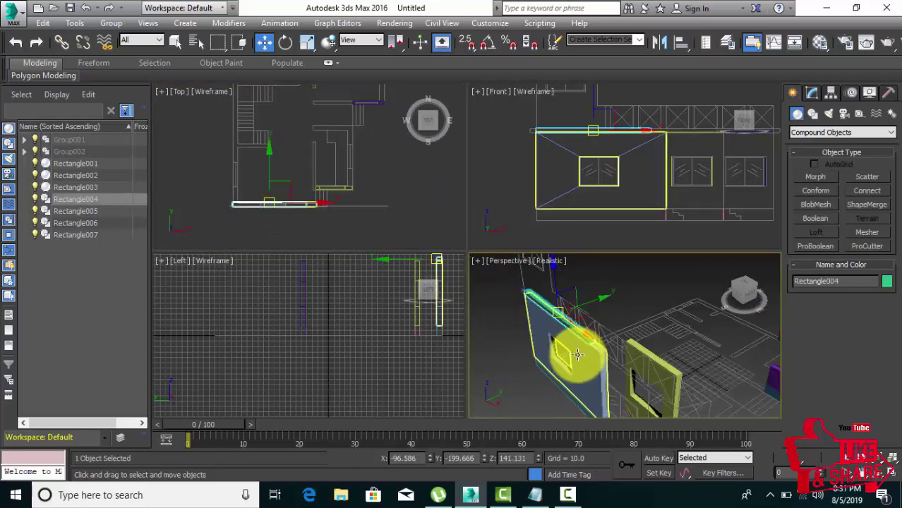
pyautogui.scroll(-2, 590, 370)
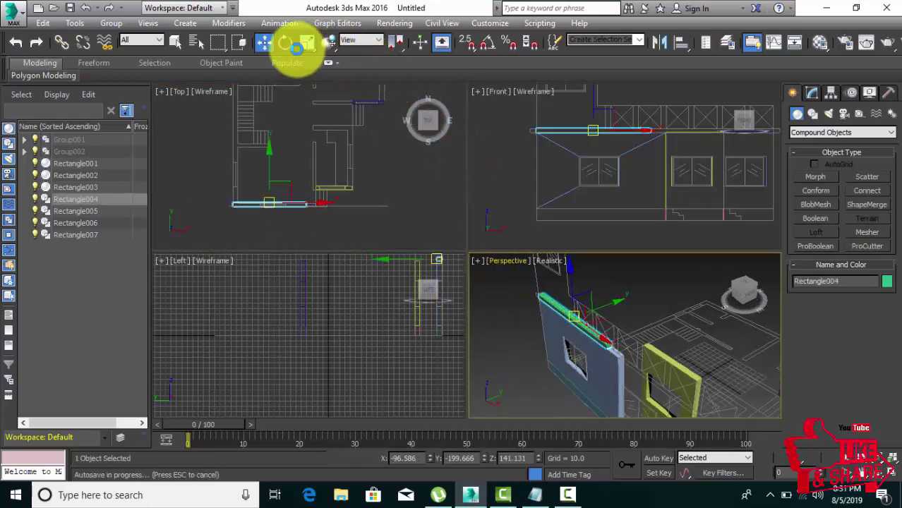
pyautogui.click(305, 42)
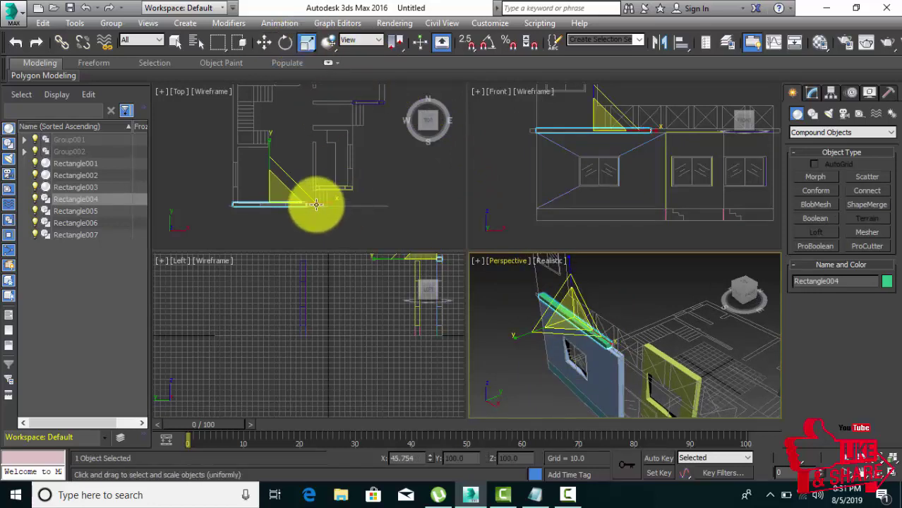
pyautogui.scroll(4, 322, 205)
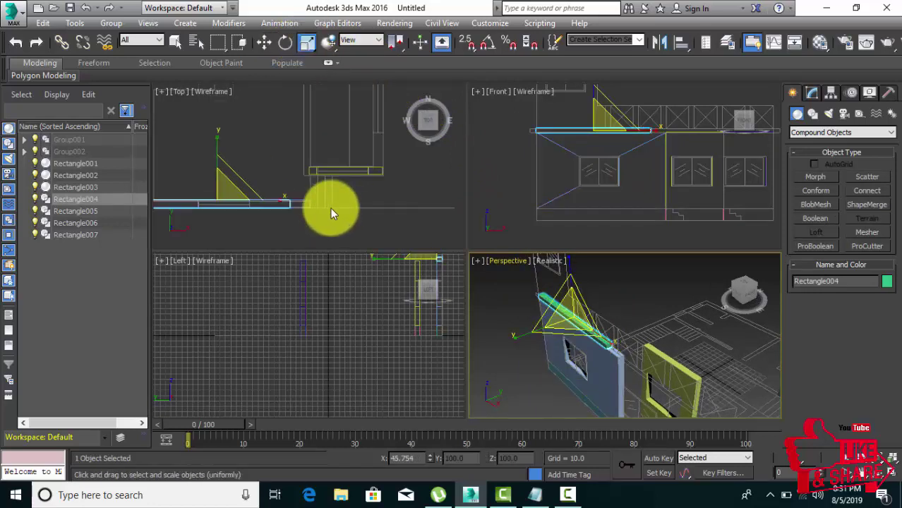
pyautogui.click(277, 198)
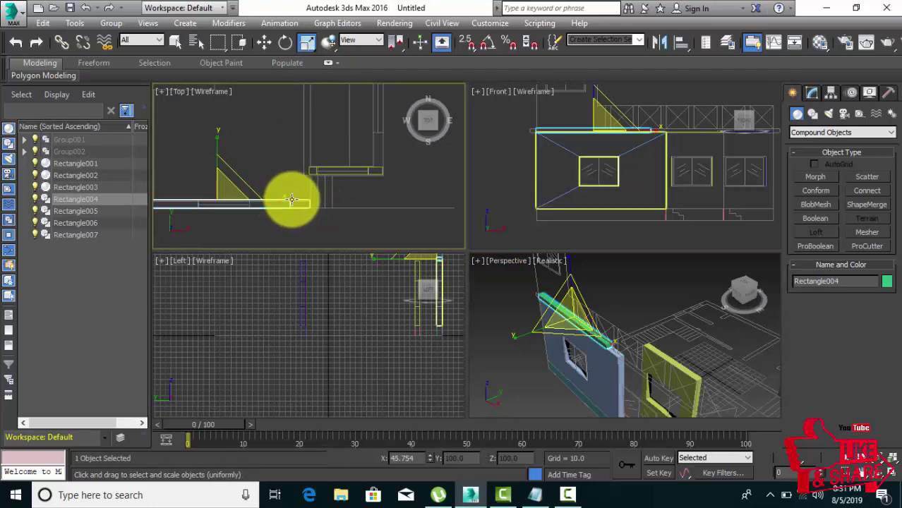
pyautogui.moveTo(297, 201); pyautogui.dragTo(284, 202)
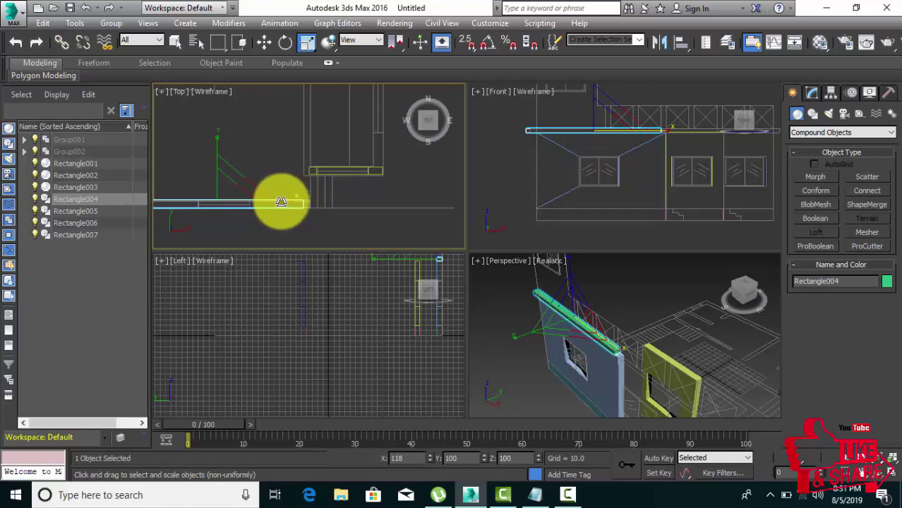
pyautogui.press('r')
pyautogui.moveTo(282, 212); pyautogui.dragTo(363, 186, button='middle')
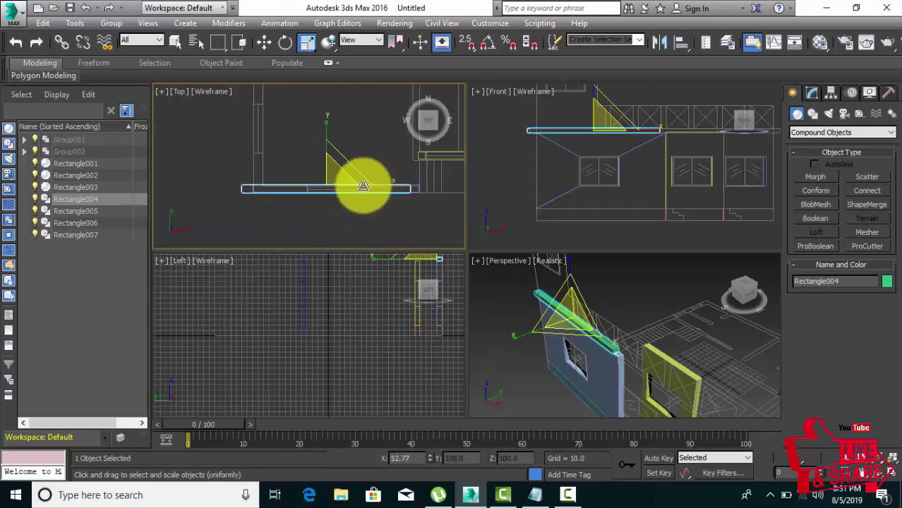
# Slide the beam right so it meets the end of the front wall
pyautogui.click(264, 43)
pyautogui.scroll(4, 266, 186)
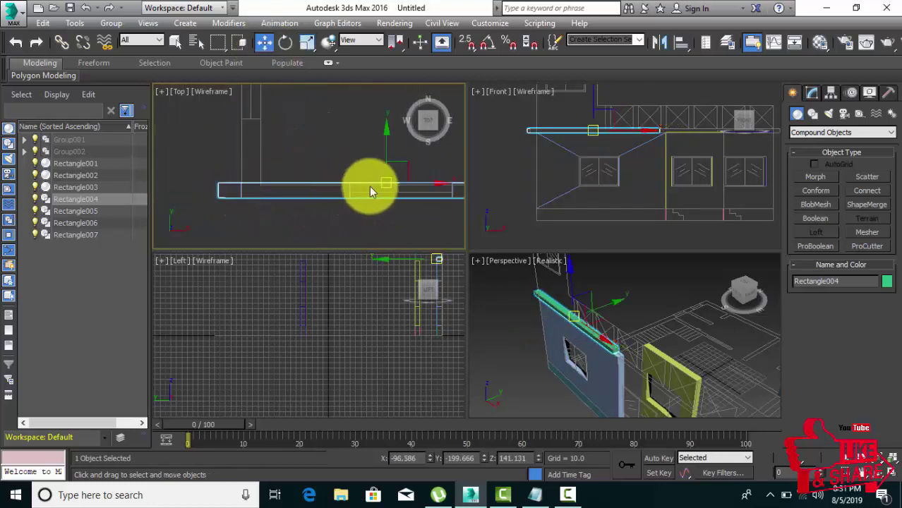
pyautogui.moveTo(372, 191); pyautogui.dragTo(406, 186)
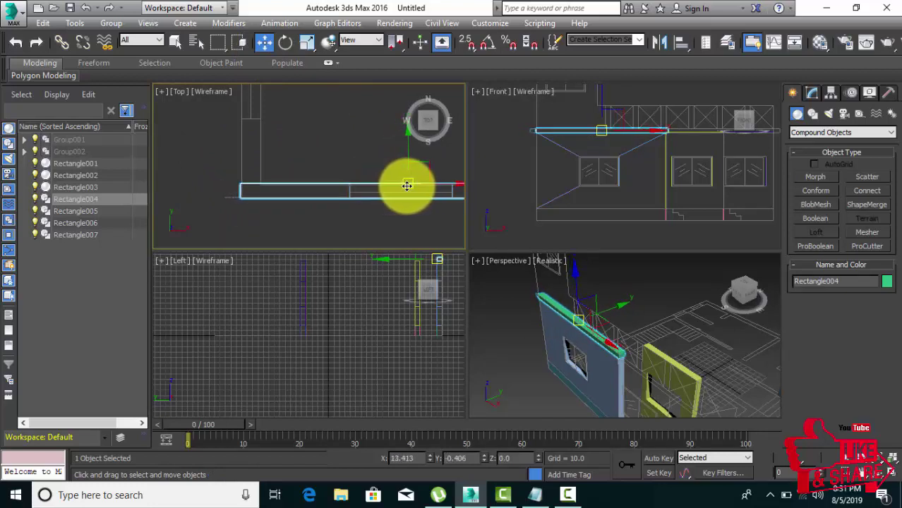
pyautogui.click(362, 217)
pyautogui.scroll(-2, 324, 219)
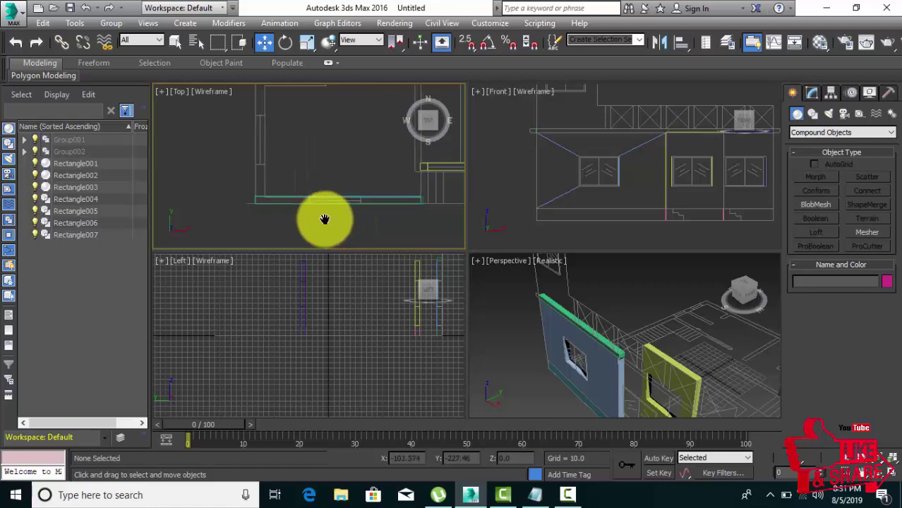
pyautogui.scroll(5, 644, 373)
pyautogui.scroll(2, 596, 356)
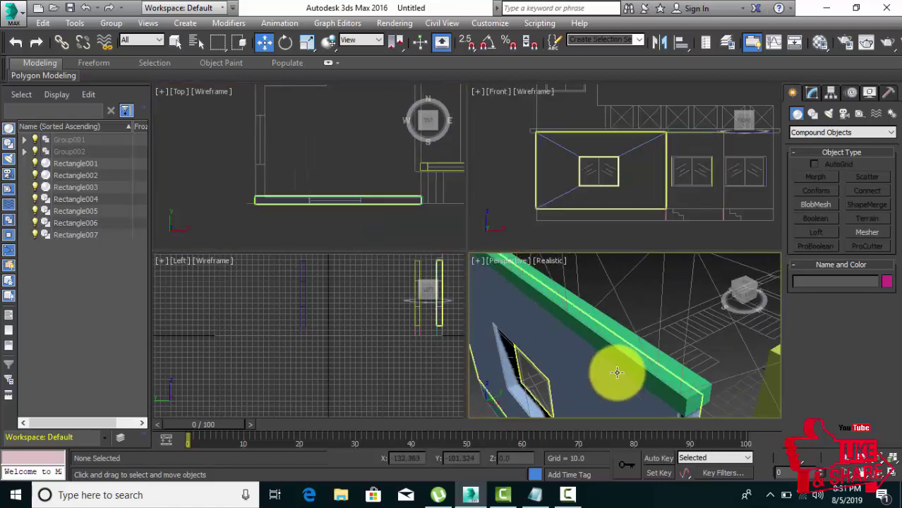
pyautogui.moveTo(617, 373); pyautogui.dragTo(595, 362, button='middle')
pyautogui.scroll(1, 414, 201)
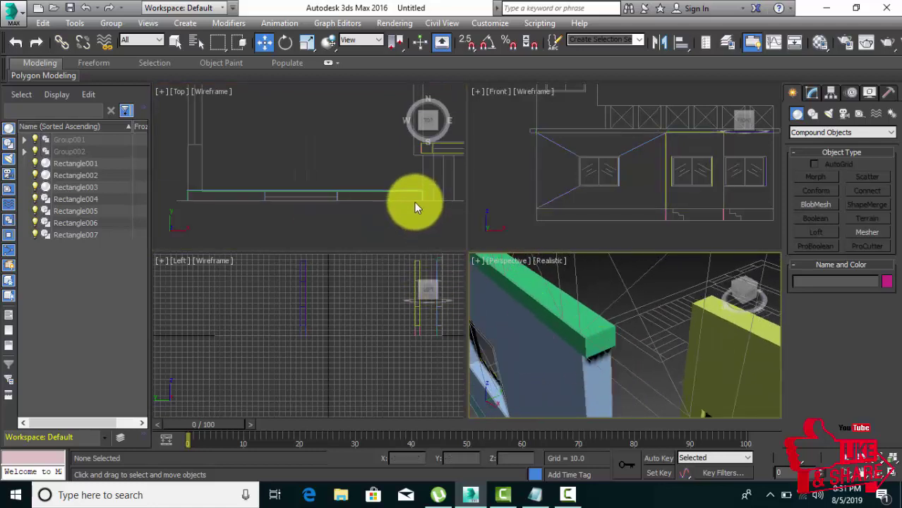
pyautogui.scroll(2, 414, 202)
# Rescale the long beam along its length in the Top viewport
pyautogui.click(288, 43)
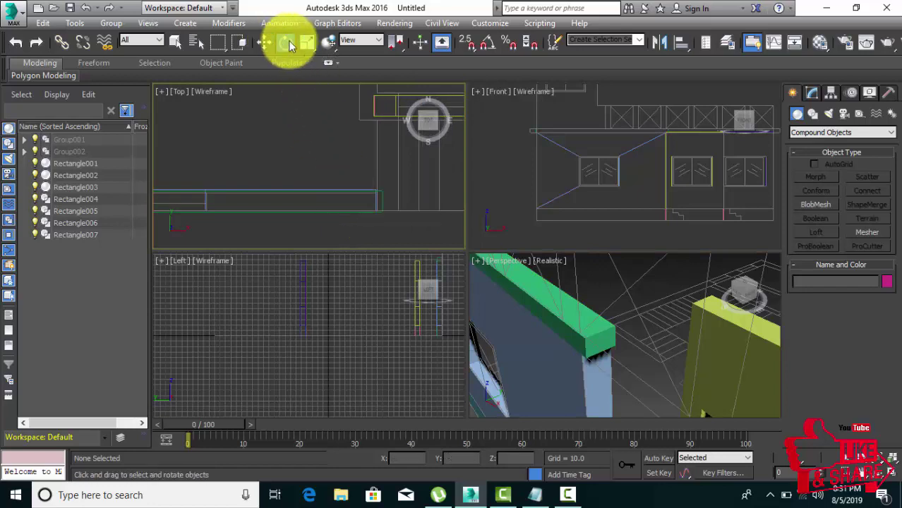
pyautogui.click(307, 42)
pyautogui.click(366, 200)
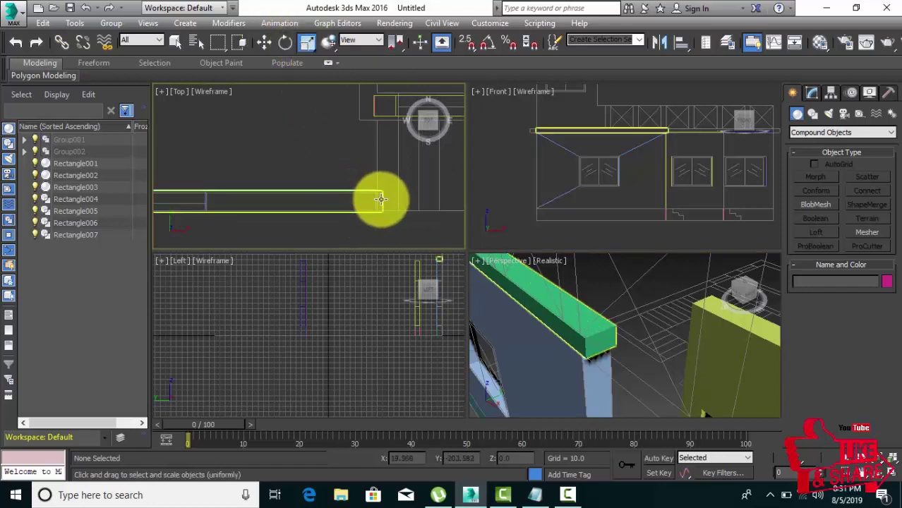
pyautogui.click(381, 200)
pyautogui.moveTo(377, 206); pyautogui.dragTo(310, 202)
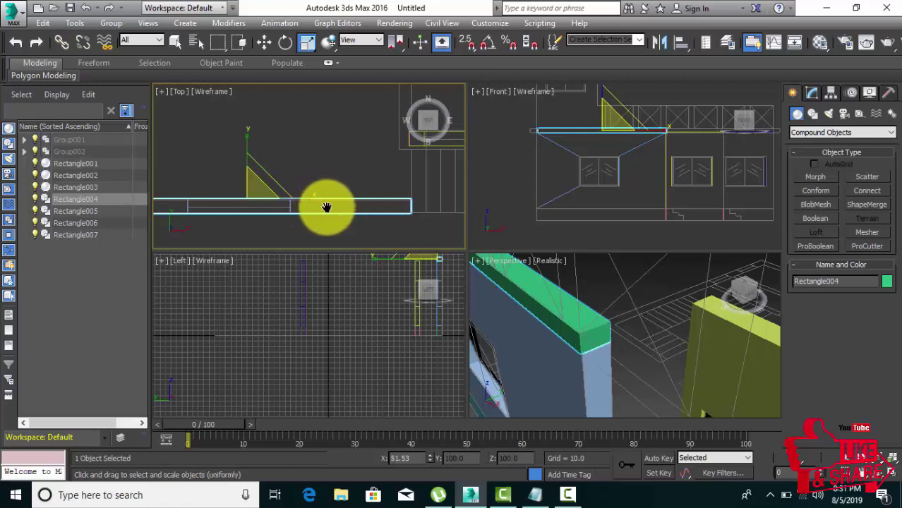
pyautogui.moveTo(324, 203); pyautogui.dragTo(439, 201, button='middle')
# Nudge the beam left and slightly up to Y -198.923, flush with the wall edge
pyautogui.click(263, 42)
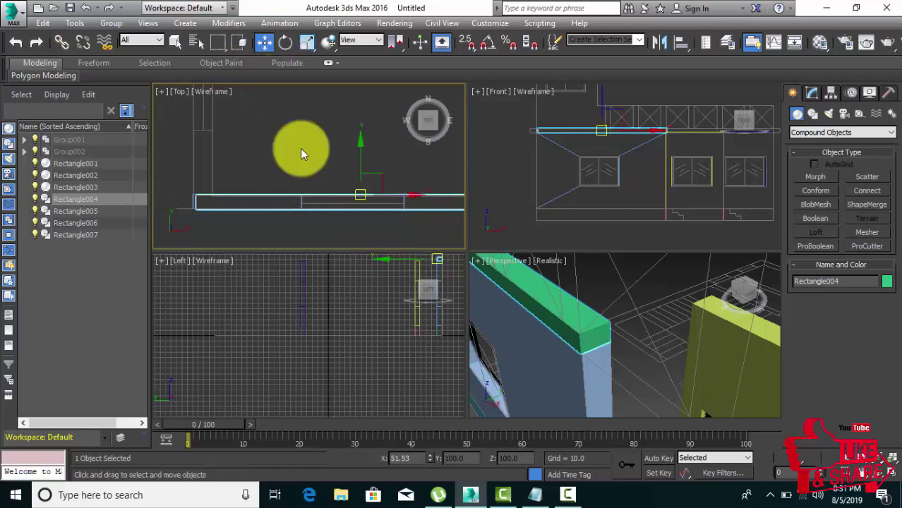
pyautogui.moveTo(360, 196); pyautogui.dragTo(358, 196)
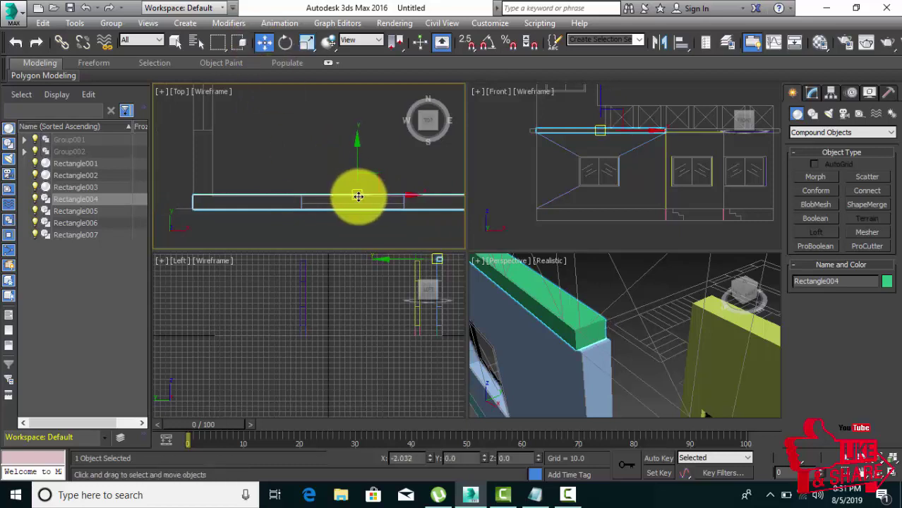
pyautogui.moveTo(359, 196); pyautogui.dragTo(315, 199, button='middle')
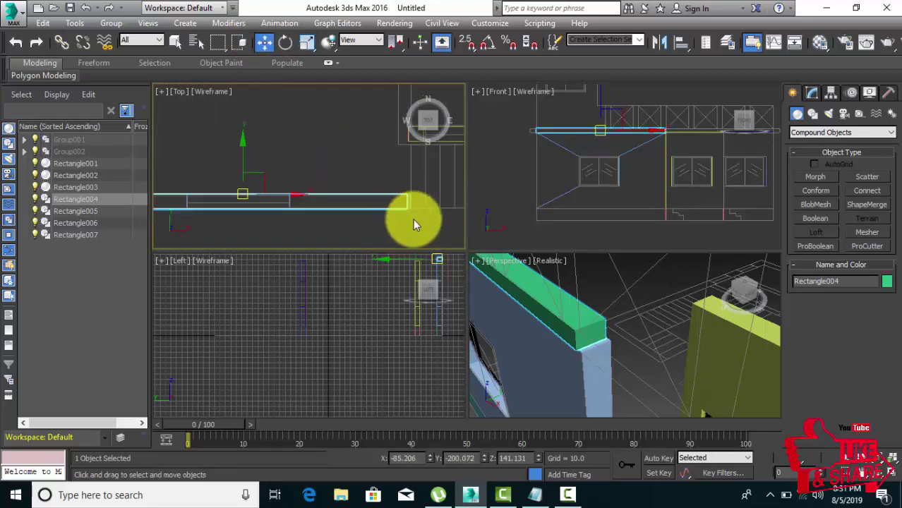
pyautogui.scroll(2, 413, 219)
pyautogui.scroll(3, 409, 193)
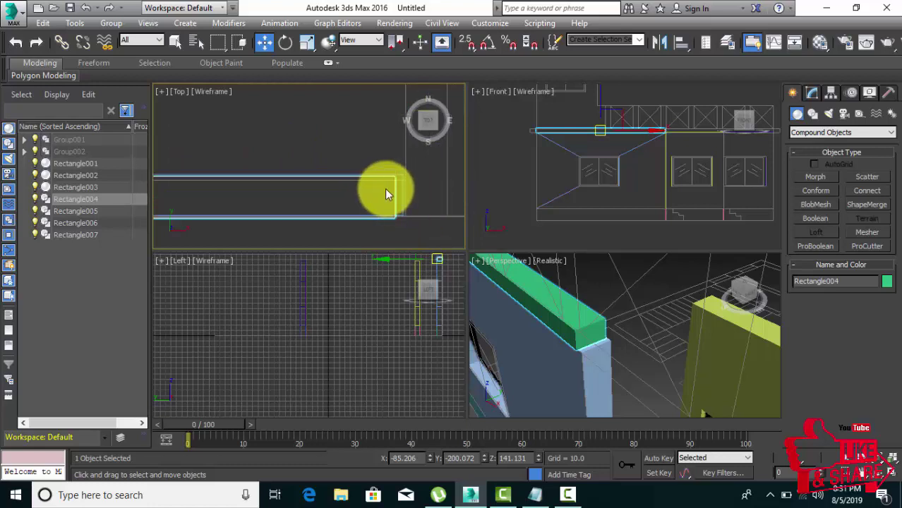
pyautogui.scroll(-2, 423, 196)
pyautogui.scroll(-1, 413, 199)
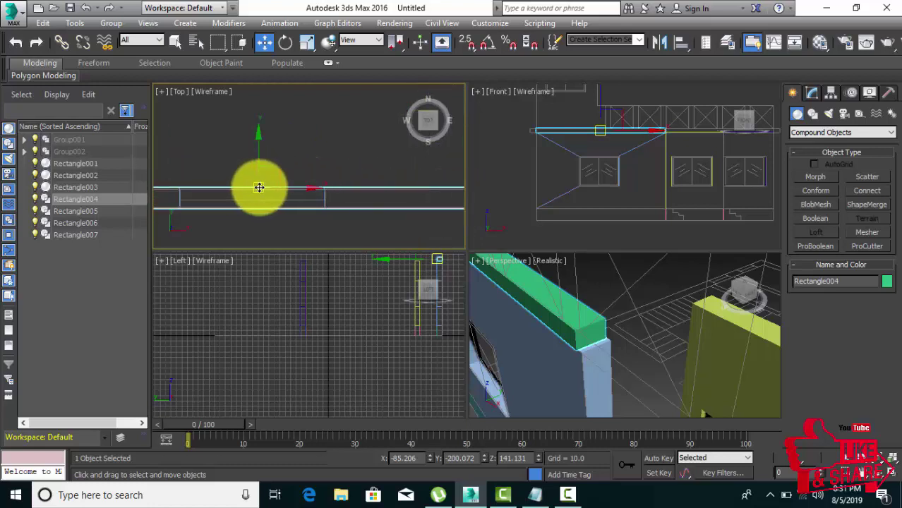
pyautogui.moveTo(259, 188); pyautogui.dragTo(259, 184)
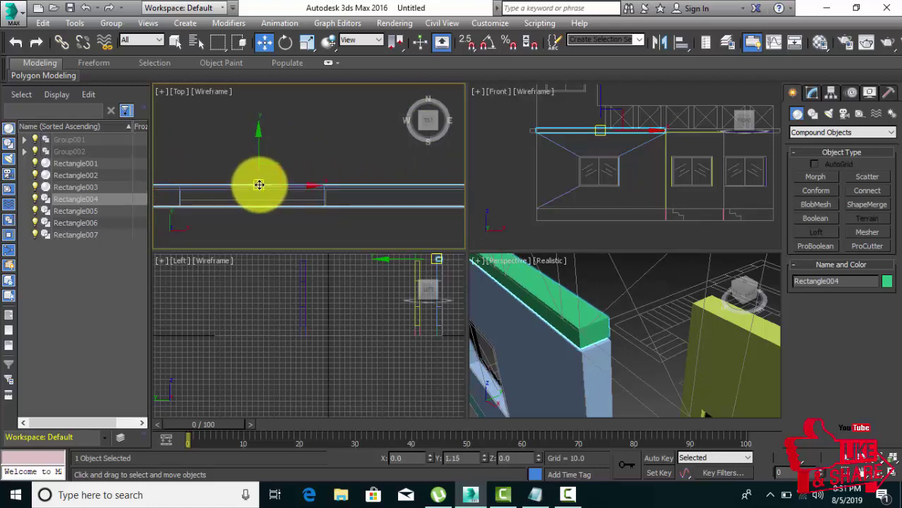
pyautogui.scroll(-3, 588, 345)
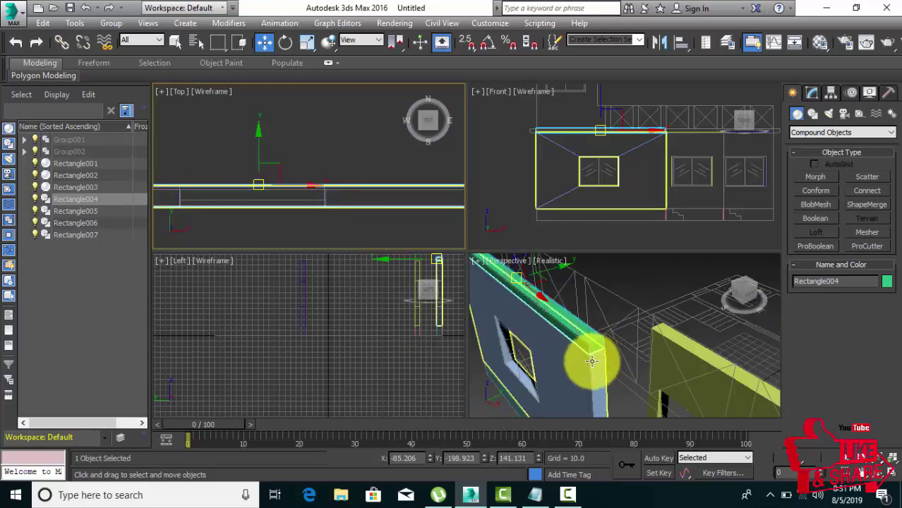
# Orbit, pan and zoom the Perspective view to inspect the walls, beam and floor plan
pyautogui.click(581, 356)
pyautogui.scroll(-3, 581, 356)
pyautogui.scroll(-3, 593, 346)
pyautogui.scroll(-2, 600, 346)
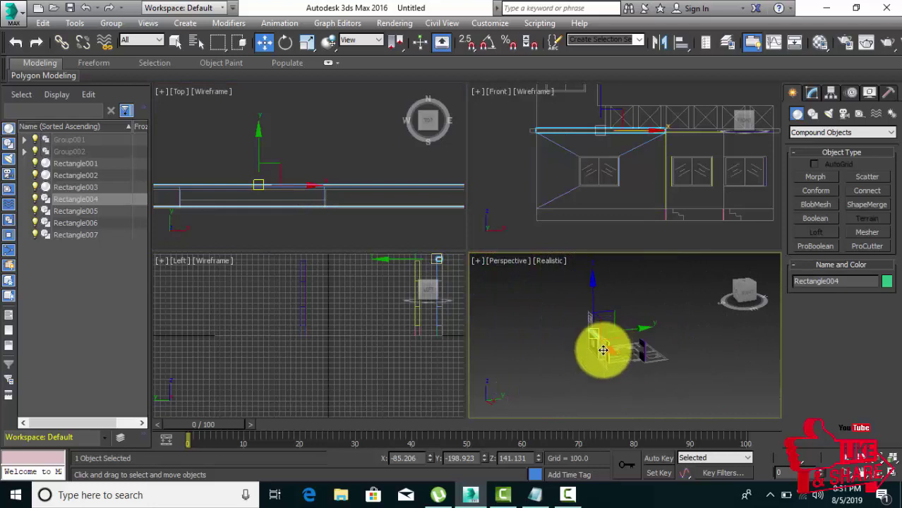
pyautogui.scroll(2, 548, 349)
pyautogui.scroll(6, 600, 345)
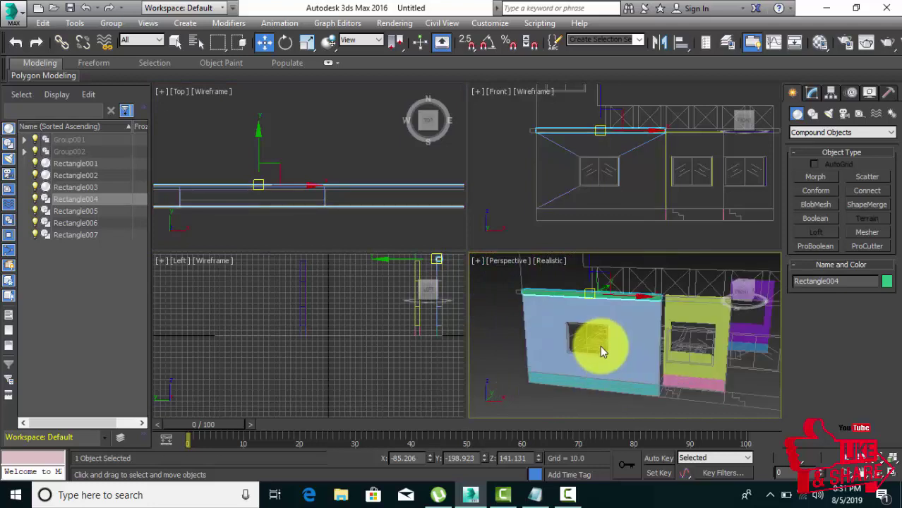
pyautogui.moveTo(604, 322)
pyautogui.keyDown('alt'); pyautogui.mouseDown(button='middle')
pyautogui.moveTo(611, 346)
pyautogui.moveTo(653, 389)
pyautogui.moveTo(566, 347)
pyautogui.moveTo(626, 339)
pyautogui.moveTo(623, 291)
pyautogui.mouseUp(button='middle'); pyautogui.keyUp('alt')
pyautogui.moveTo(604, 323)
pyautogui.keyDown('alt'); pyautogui.mouseDown(button='middle')
pyautogui.moveTo(599, 355)
pyautogui.moveTo(631, 349)
pyautogui.moveTo(574, 361)
pyautogui.mouseUp(button='middle'); pyautogui.keyUp('alt')
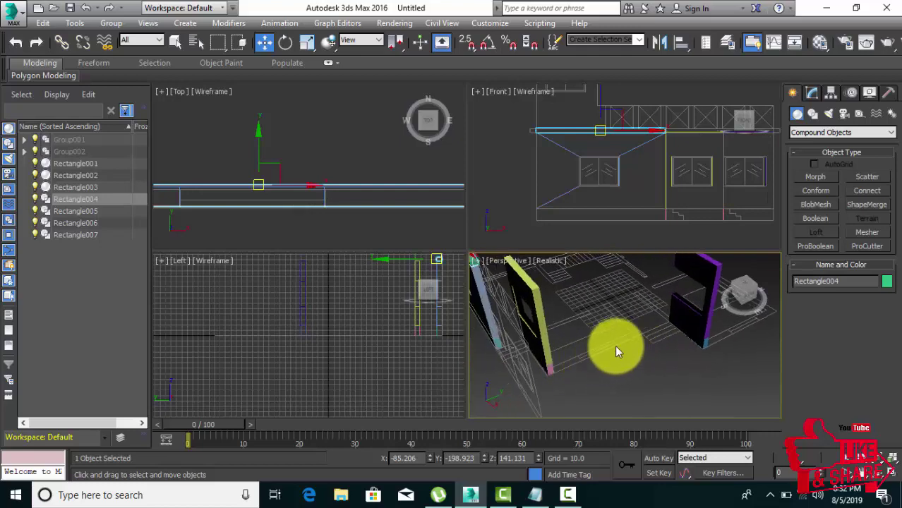
pyautogui.moveTo(653, 346)
pyautogui.keyDown('alt'); pyautogui.mouseDown(button='middle')
pyautogui.moveTo(597, 350)
pyautogui.moveTo(576, 286)
pyautogui.moveTo(544, 327)
pyautogui.mouseUp(button='middle'); pyautogui.keyUp('alt')
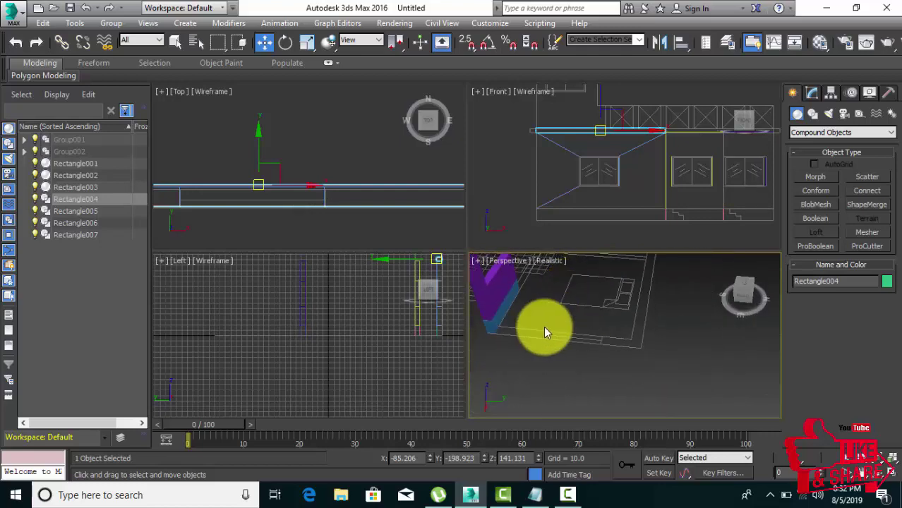
pyautogui.keyDown('alt'); pyautogui.moveTo(628, 340); pyautogui.dragTo(559, 370, button='middle'); pyautogui.keyUp('alt')
pyautogui.scroll(-5, 584, 326)
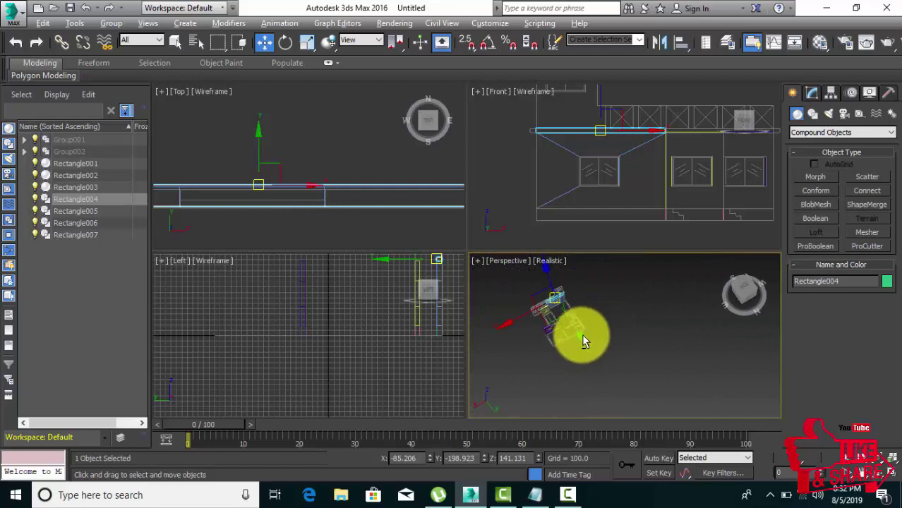
pyautogui.keyDown('alt'); pyautogui.moveTo(582, 334); pyautogui.dragTo(502, 327, button='middle'); pyautogui.keyUp('alt')
pyautogui.scroll(5, 553, 325)
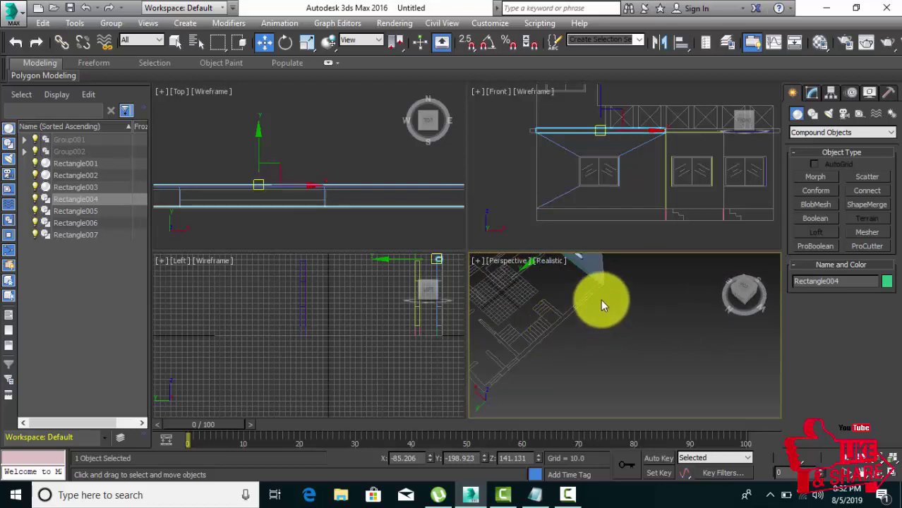
pyautogui.moveTo(494, 381)
pyautogui.mouseDown(button='middle')
pyautogui.moveTo(578, 362)
pyautogui.moveTo(560, 365)
pyautogui.moveTo(580, 387)
pyautogui.moveTo(567, 372)
pyautogui.mouseUp(button='middle')
pyautogui.scroll(2, 554, 339)
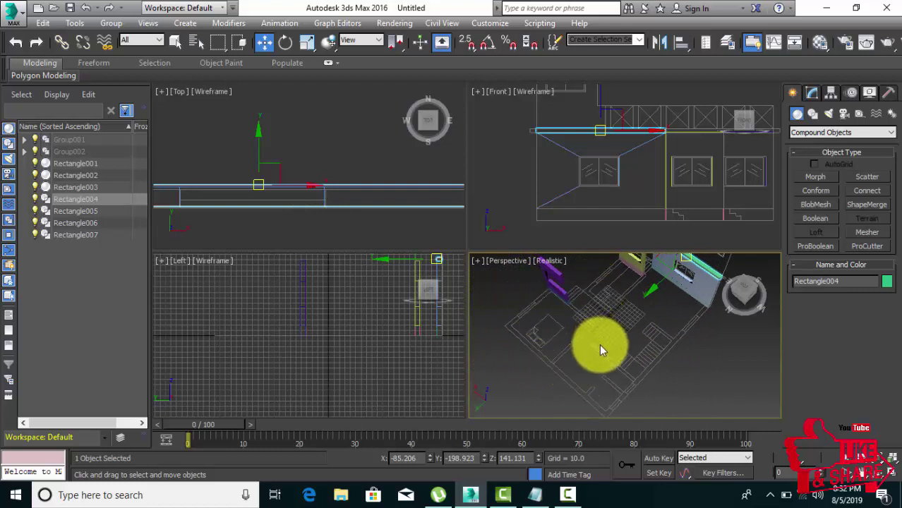
# Frame an elevated side view of the house and maximize the Perspective viewport
pyautogui.keyDown('alt'); pyautogui.moveTo(600, 347); pyautogui.dragTo(503, 312, button='middle'); pyautogui.keyUp('alt')
pyautogui.scroll(-3, 589, 322)
pyautogui.moveTo(589, 322); pyautogui.dragTo(583, 366, button='middle')
pyautogui.scroll(2, 582, 368)
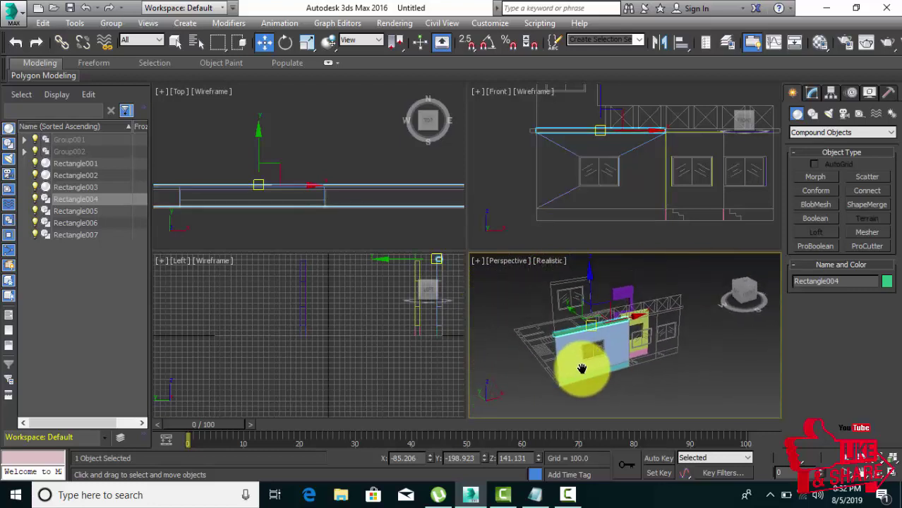
pyautogui.scroll(1, 597, 380)
pyautogui.scroll(2, 604, 388)
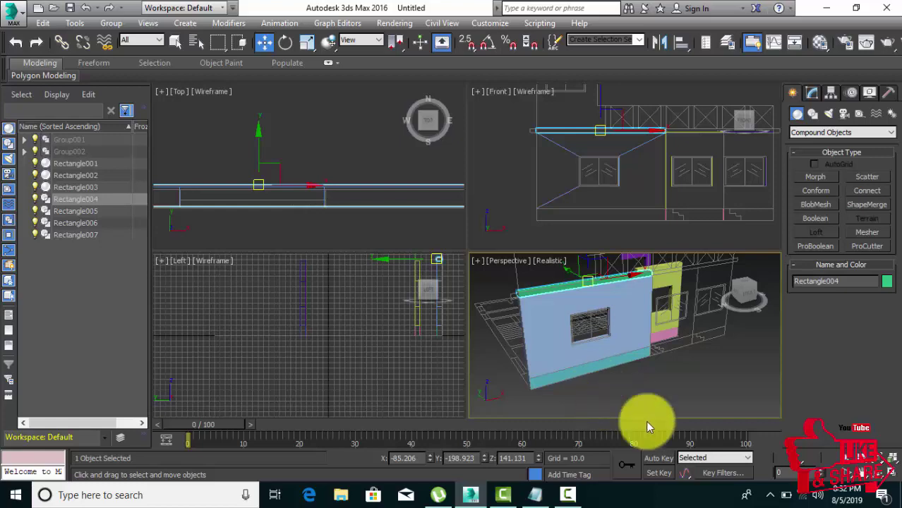
pyautogui.hotkey('alt', 'w')
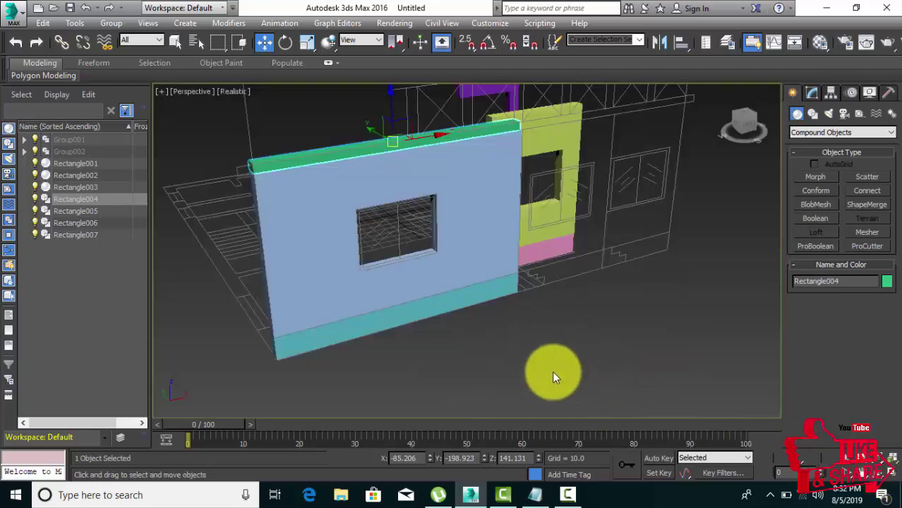
pyautogui.moveTo(553, 373); pyautogui.dragTo(569, 413, button='middle')
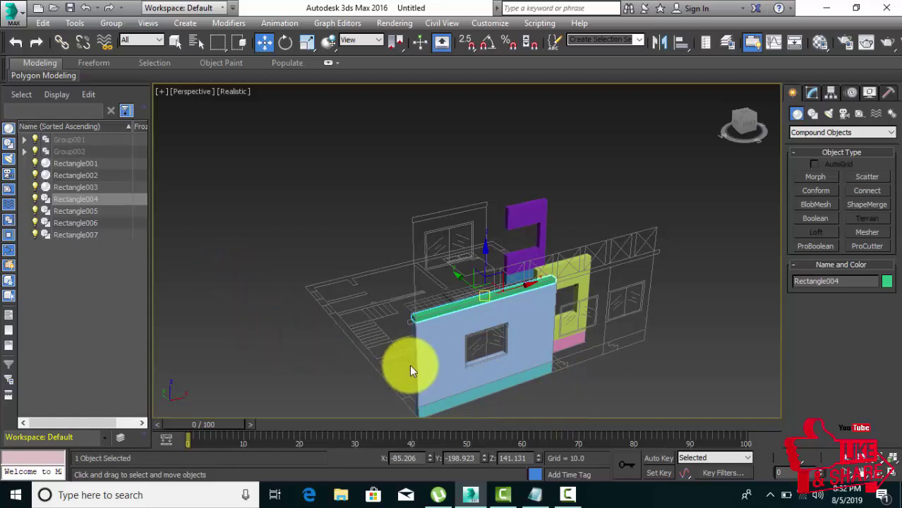
pyautogui.moveTo(410, 365); pyautogui.dragTo(404, 336, button='middle')
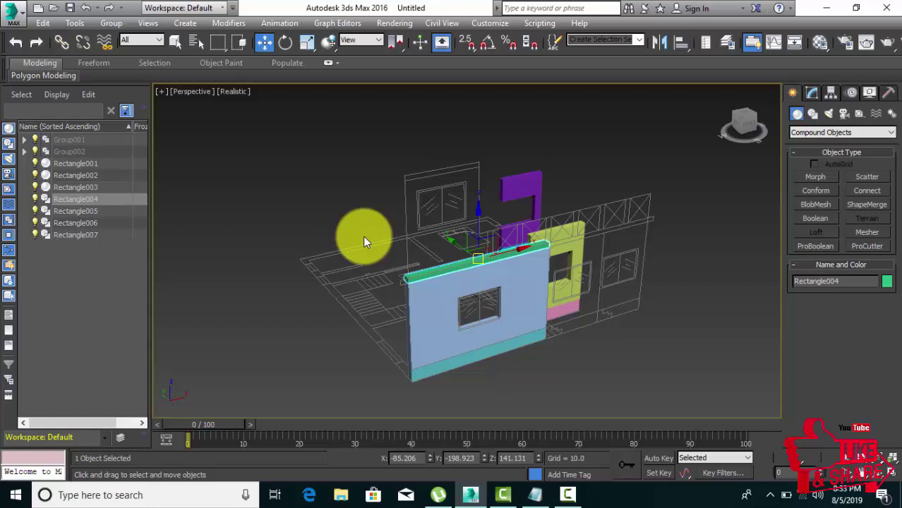
pyautogui.scroll(3, 432, 390)
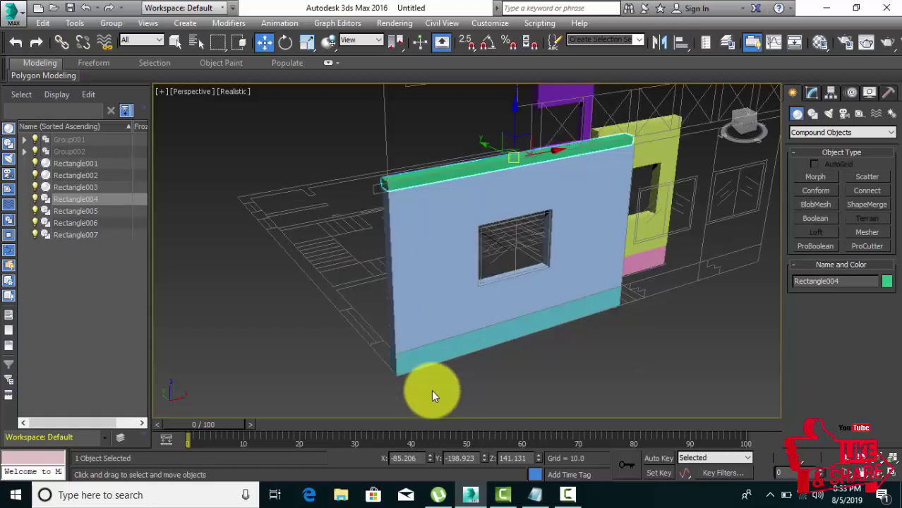
pyautogui.keyDown('alt'); pyautogui.moveTo(449, 386); pyautogui.dragTo(454, 393, button='middle'); pyautogui.keyUp('alt')
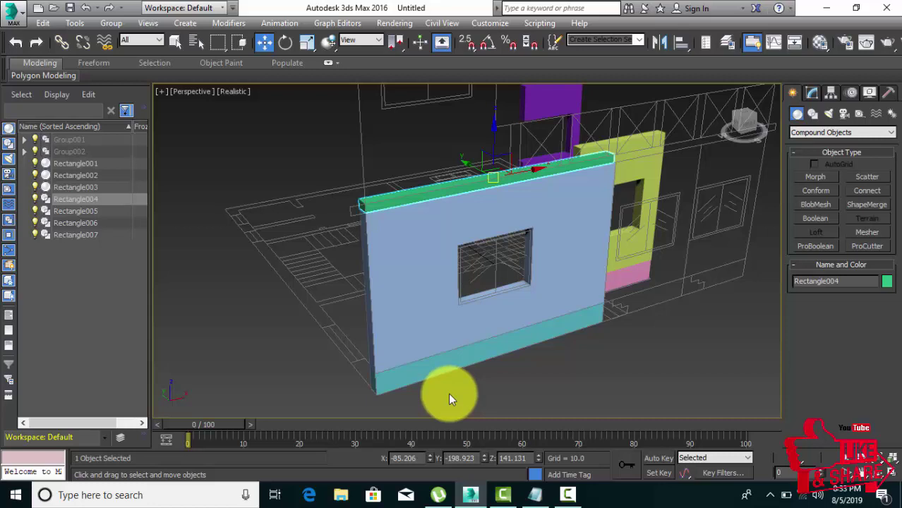
# Open the Camtasia Recorder controls showing the 0:16:25 capture duration
pyautogui.click(567, 494)
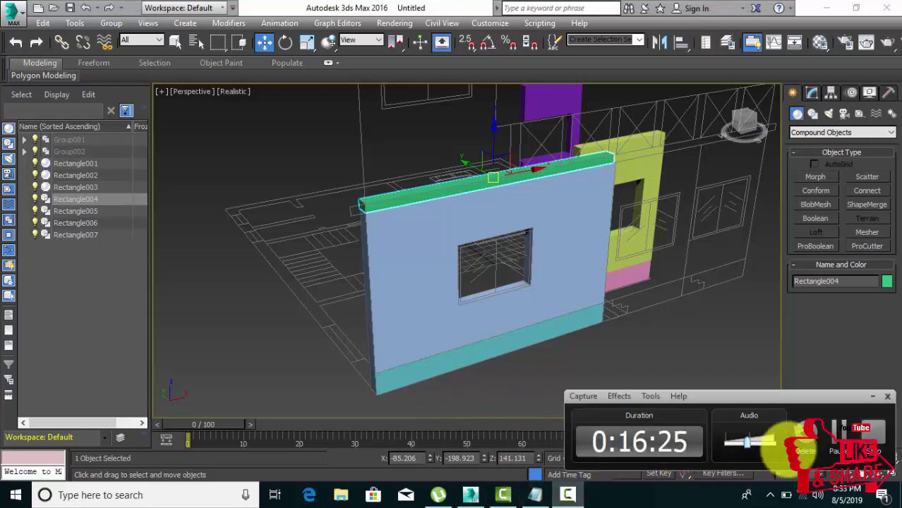